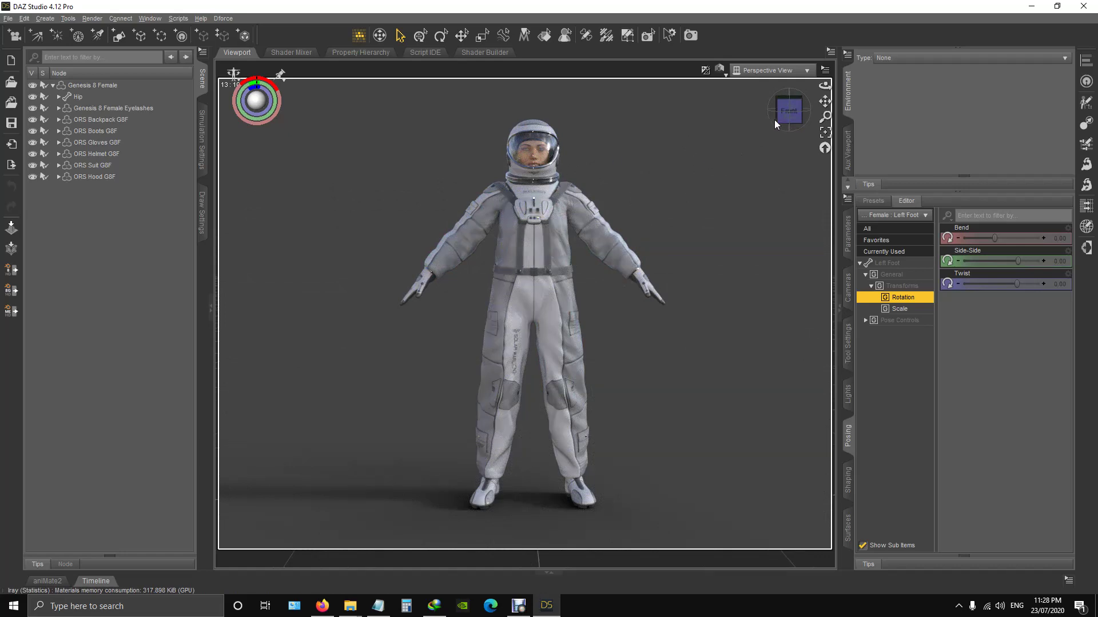
- Hide the ORS Boots G8F on the astronaut figure and show them again
mouse_move(787, 113)
left_mouse_down()
mouse_move(769, 121)
mouse_move(792, 111)
left_mouse_up()
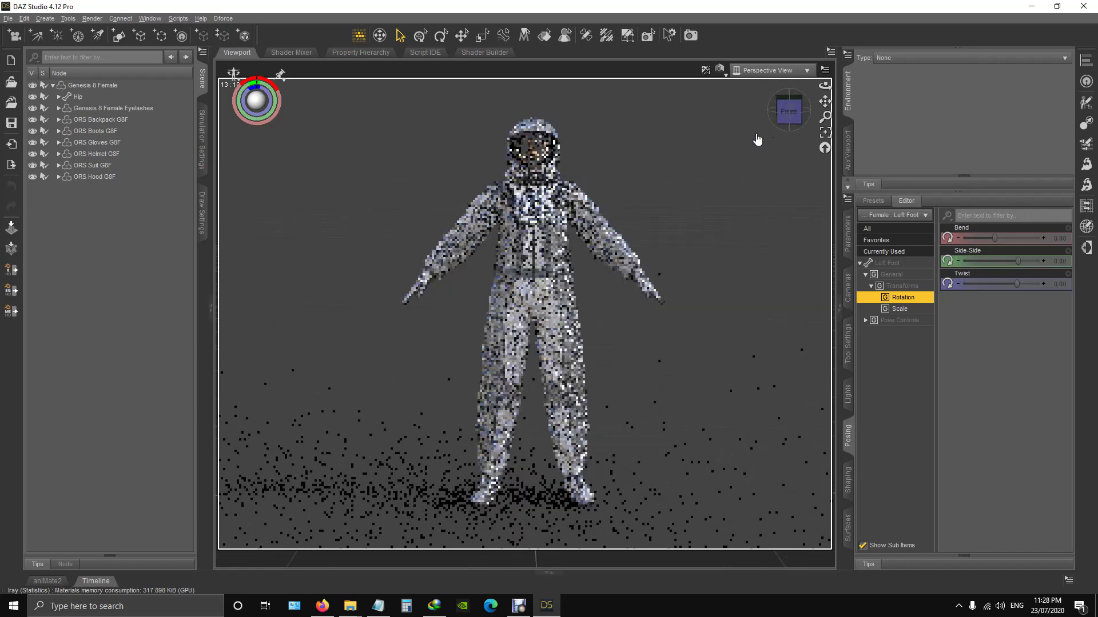
scroll(459, 238, "up", 4)
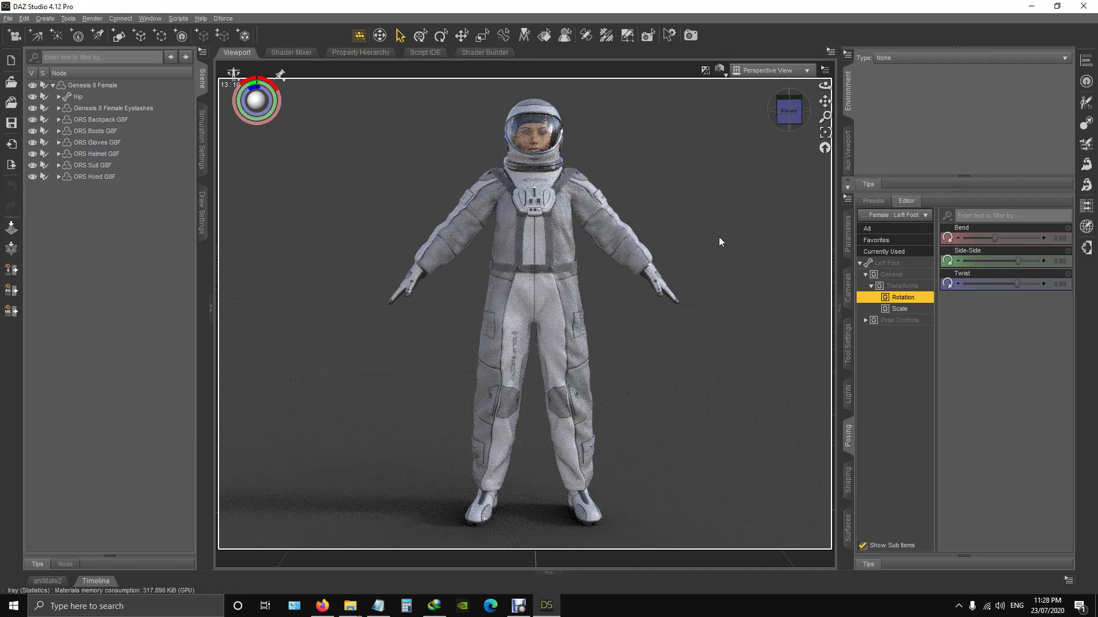
left_click(32, 132)
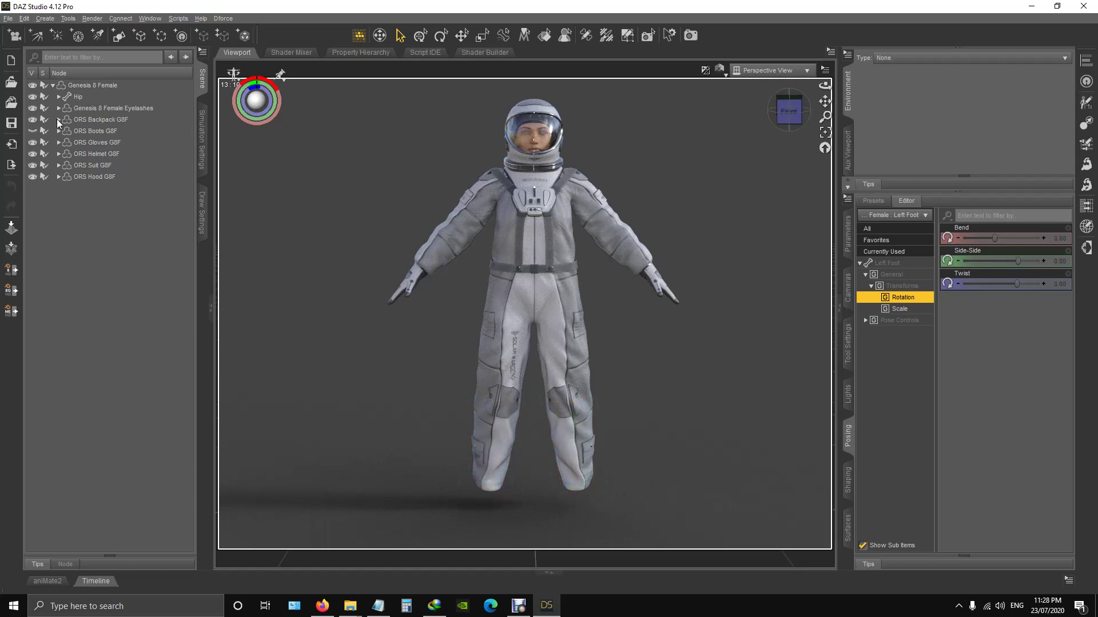
left_click(33, 131)
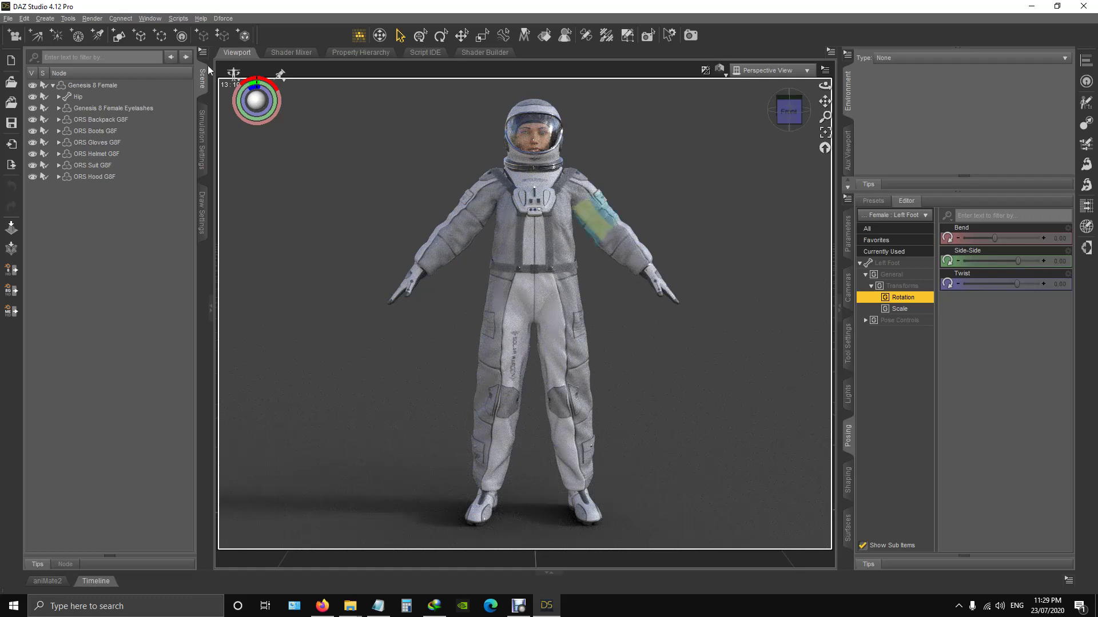
- Export the Genesis 8 Female figure through the Daz to Blender bridge at SubDiv 0 with only minimal morphs
left_click(53, 84)
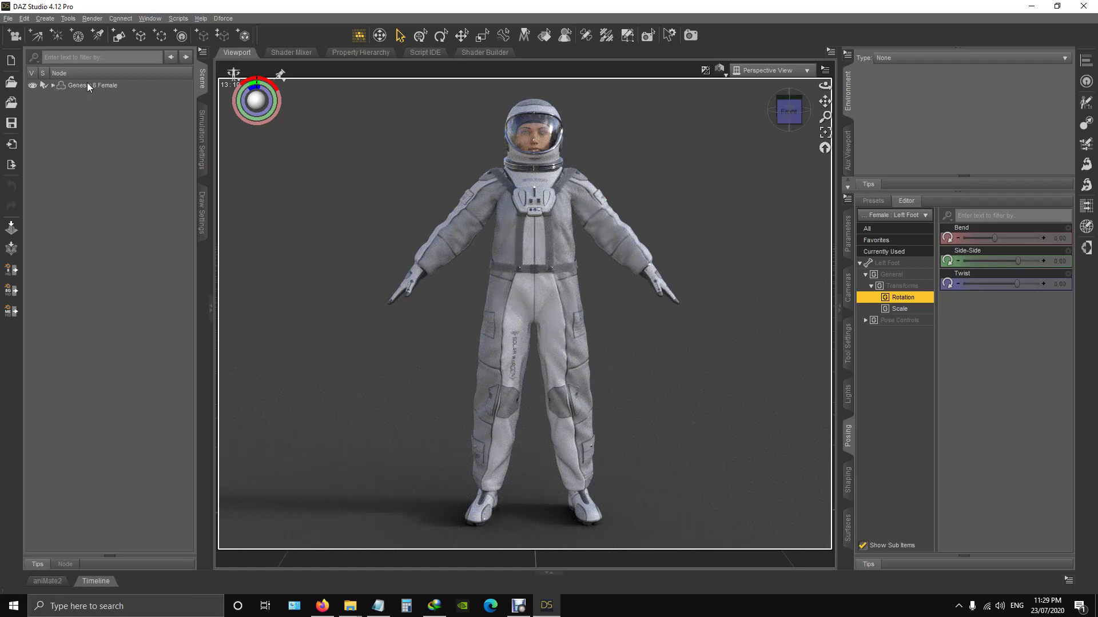
left_click(87, 83)
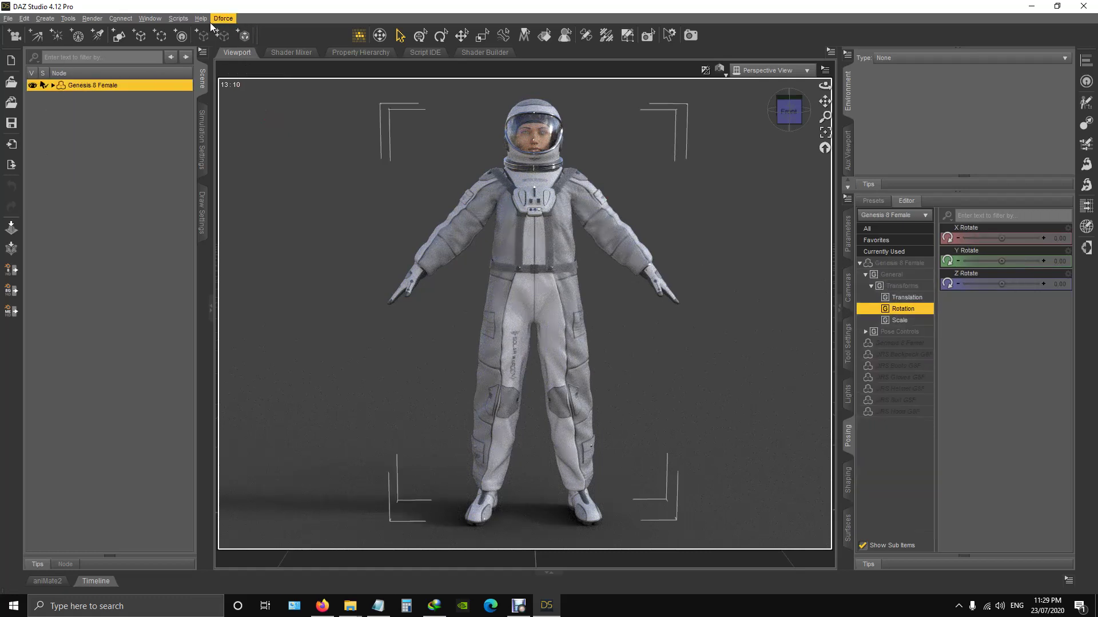
left_click(178, 18)
mouse_move(200, 111)
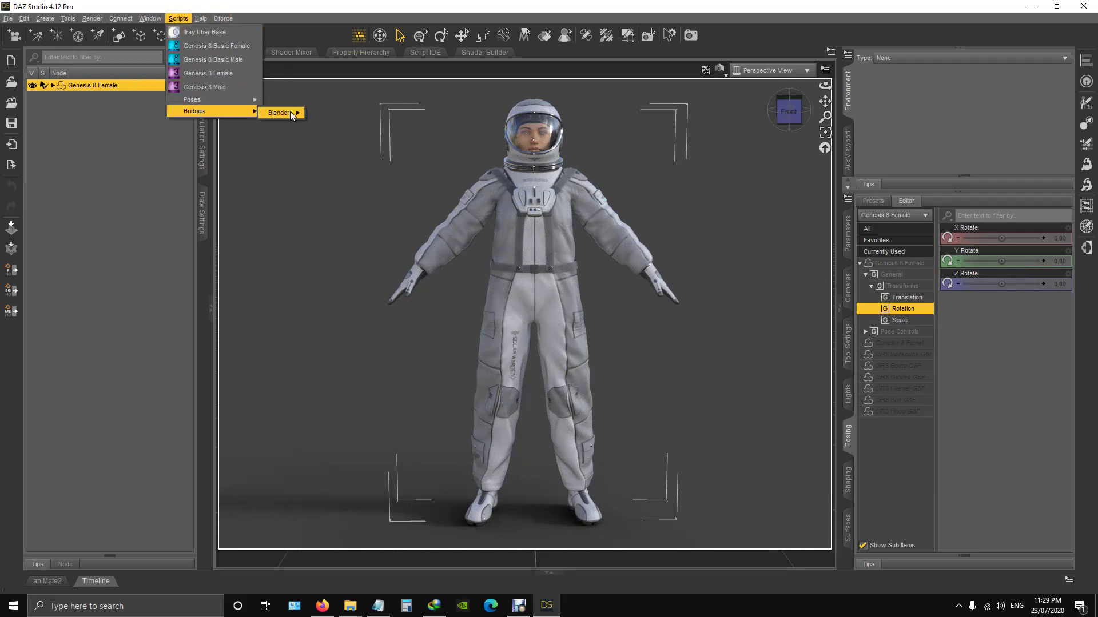
mouse_move(291, 114)
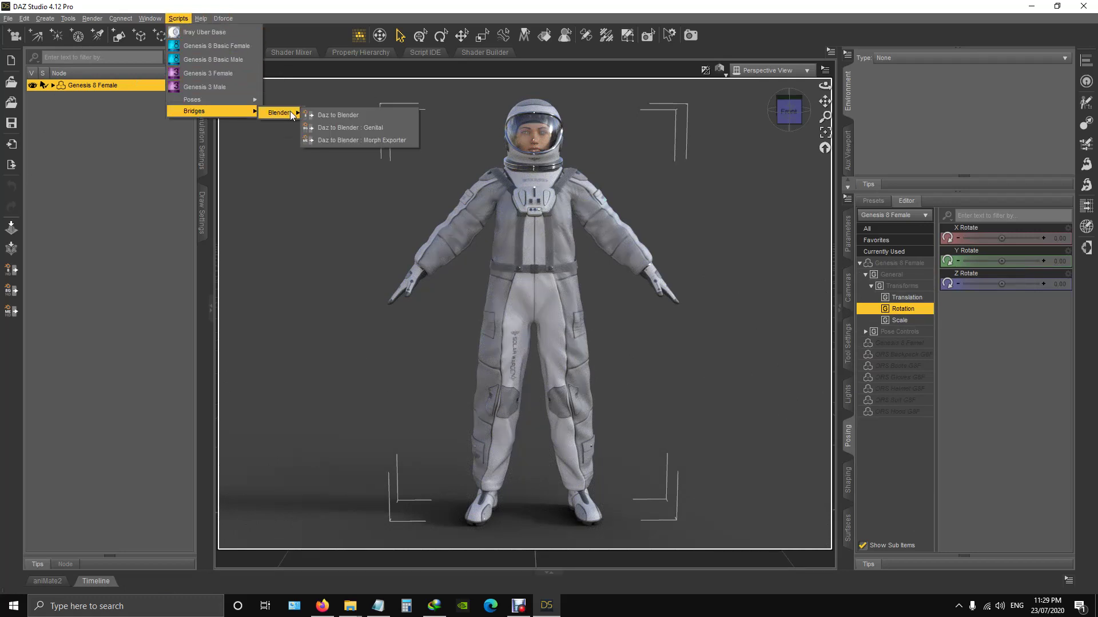
left_click(354, 117)
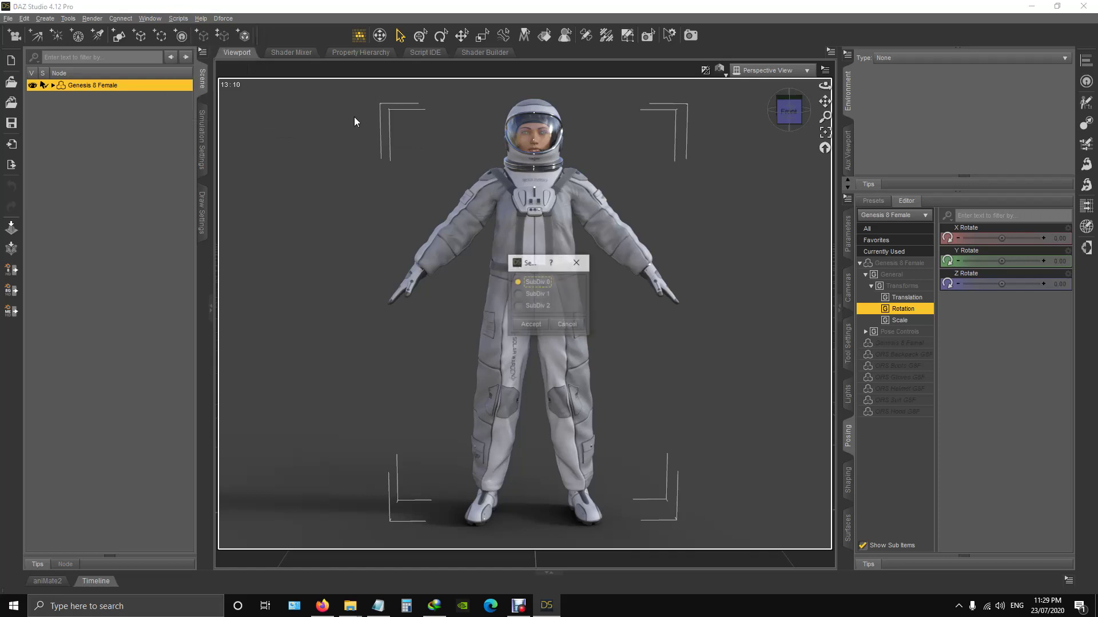
left_click(531, 325)
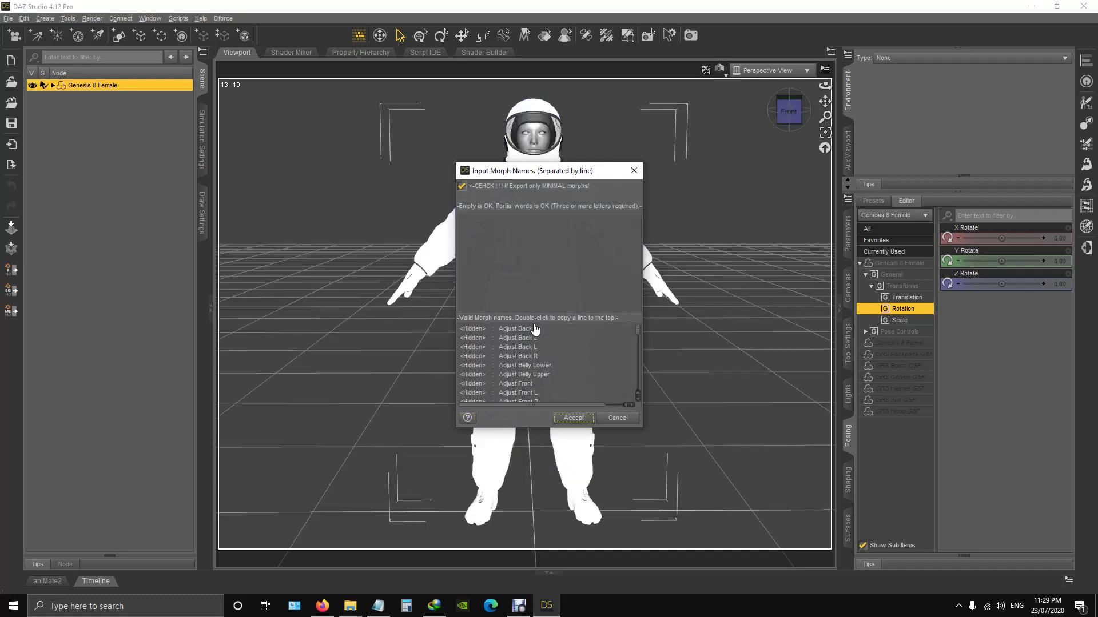
left_click(574, 418)
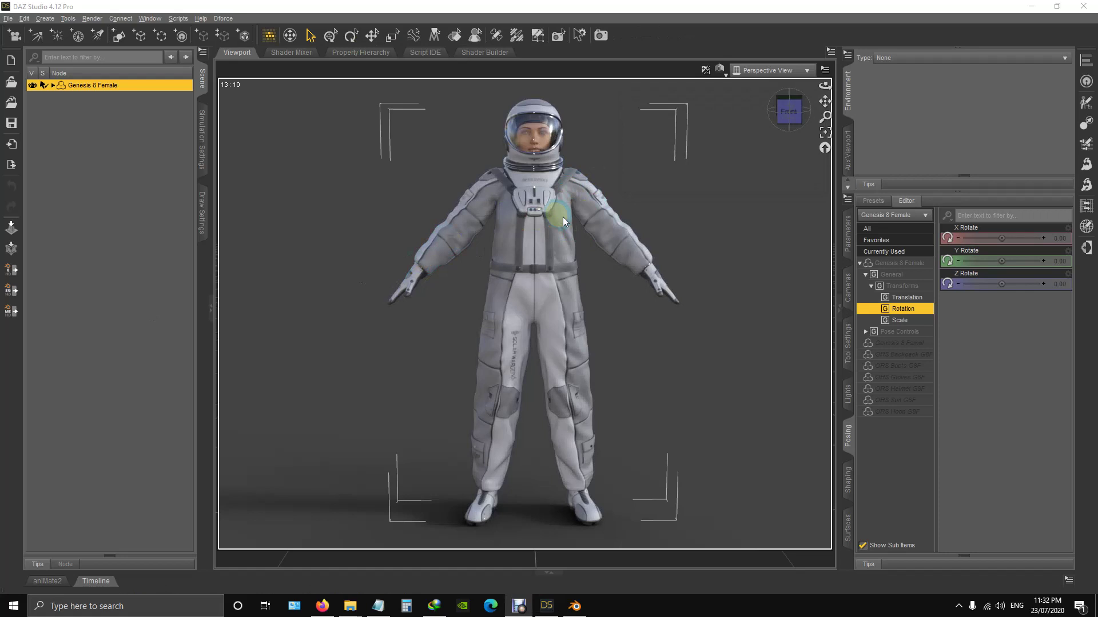
- Switch to Blender and import the exported figure with DazToBlender's Import New Genesis 3/8
left_click(574, 606)
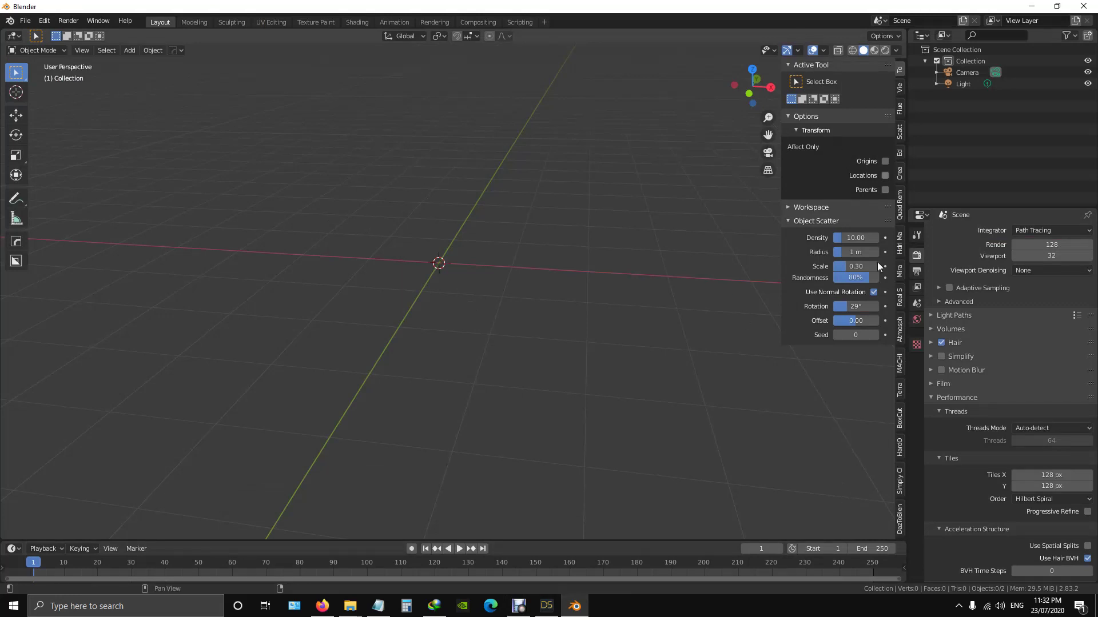
left_click(899, 519)
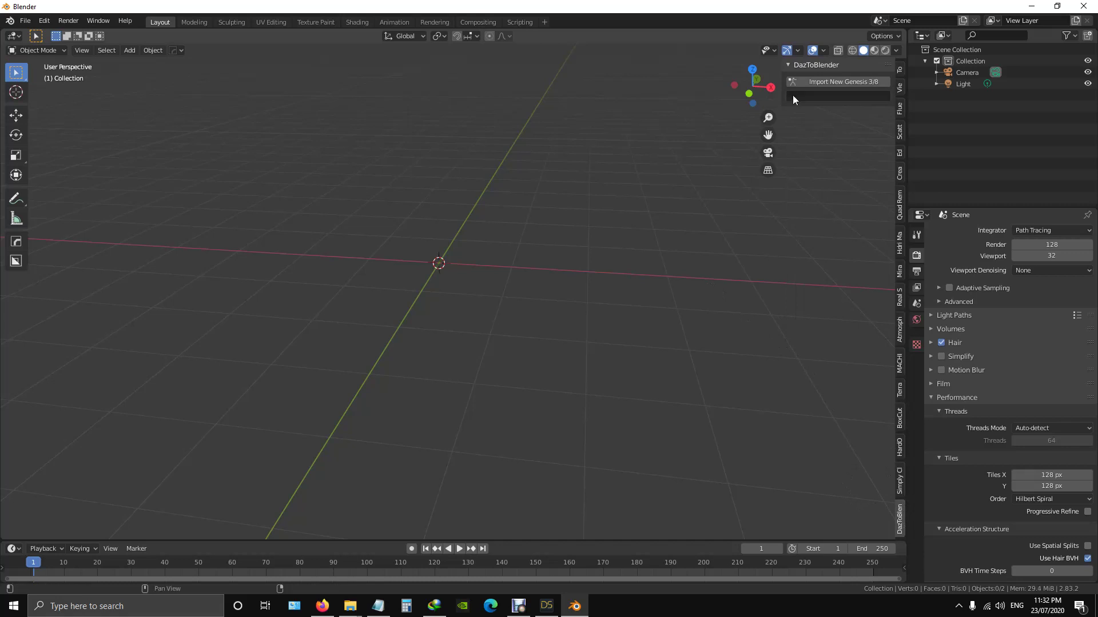
left_click(838, 83)
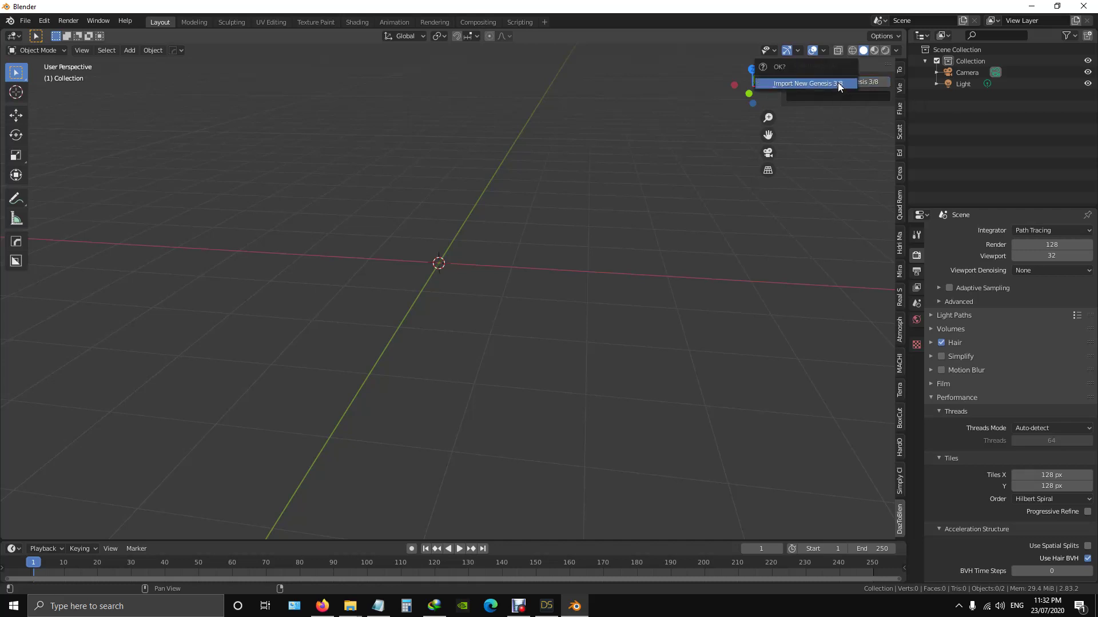
left_click(780, 84)
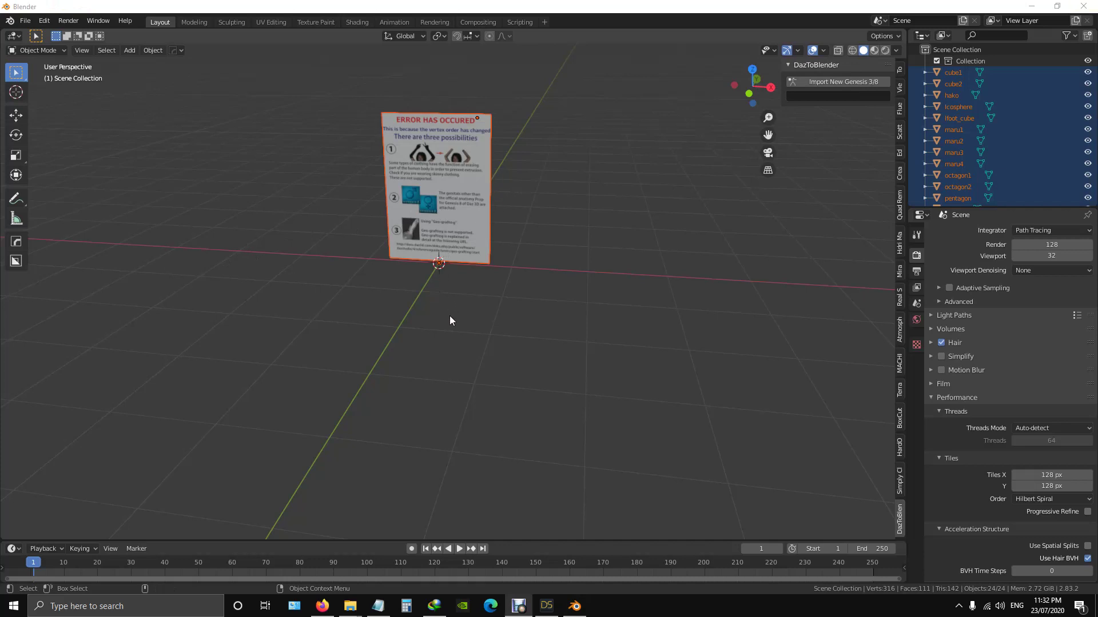
- Deselect everything and read the imported error board for the possible causes of the failed import
key("alt+a")
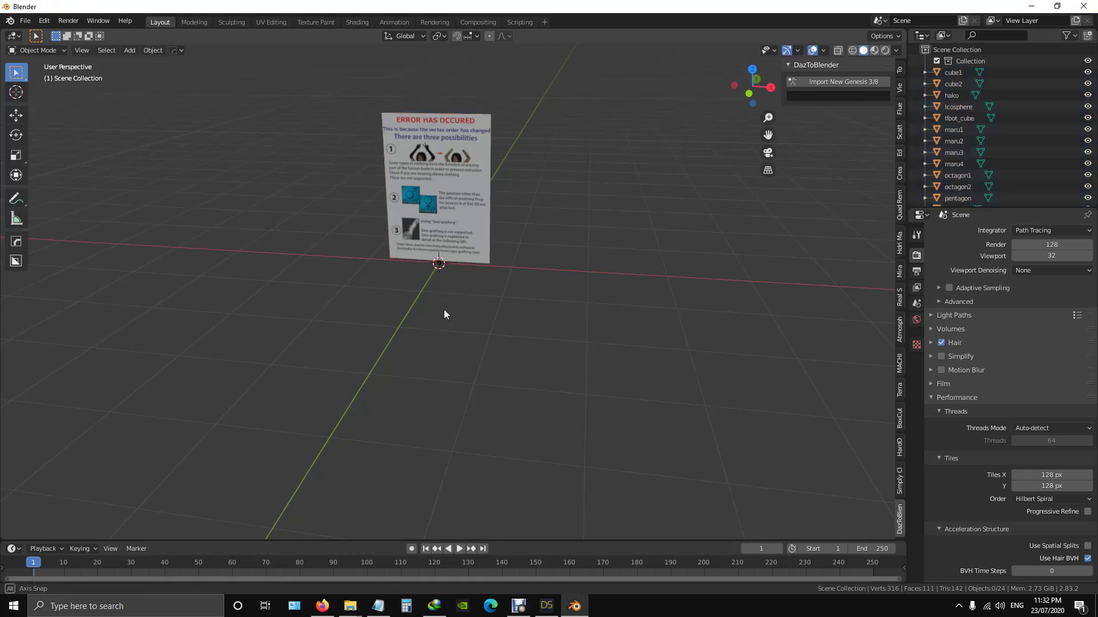
middle_click_drag(444, 310, 452, 277)
scroll(437, 190, "down", 4)
scroll(439, 137, "up", 6)
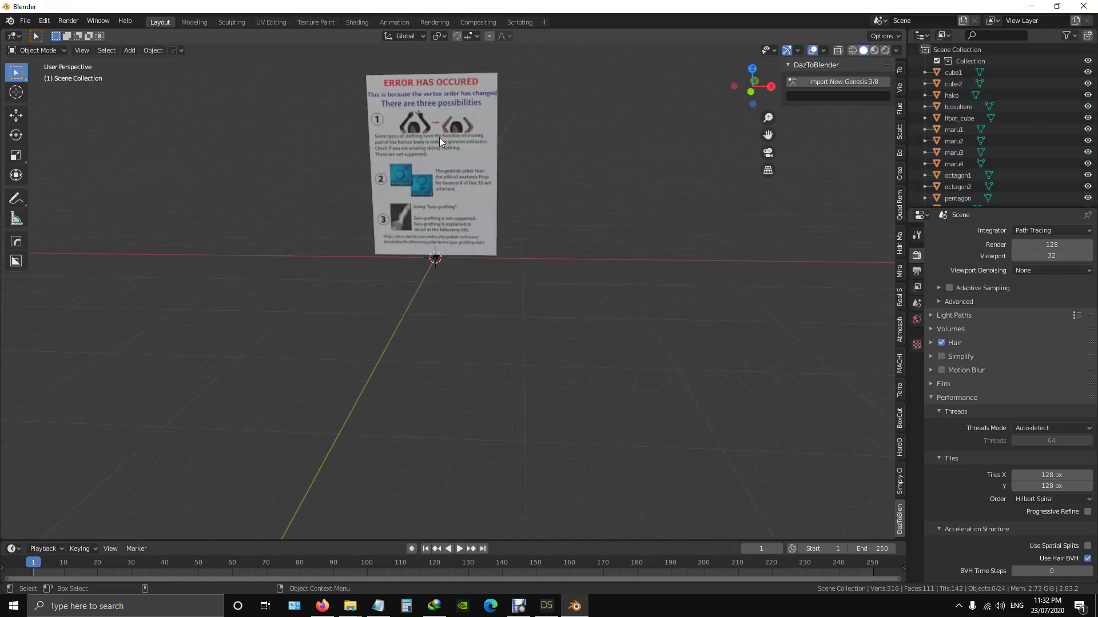
scroll(439, 137, "up", 5)
middle_click_drag(448, 128, 504, 427, "shift")
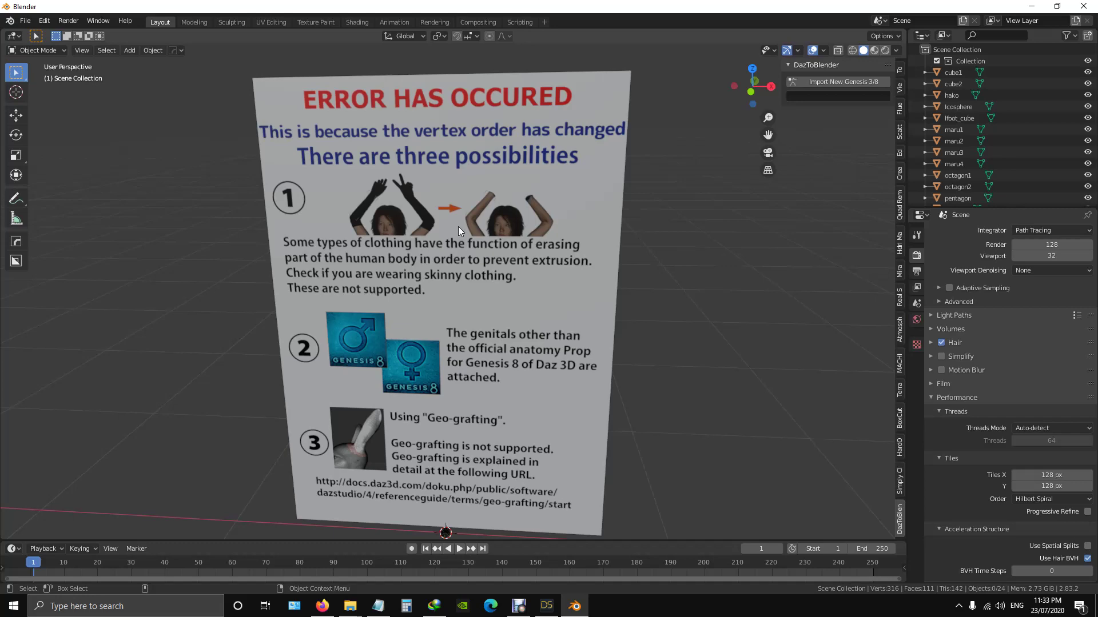
scroll(427, 123, "down", 2)
scroll(465, 115, "up", 1)
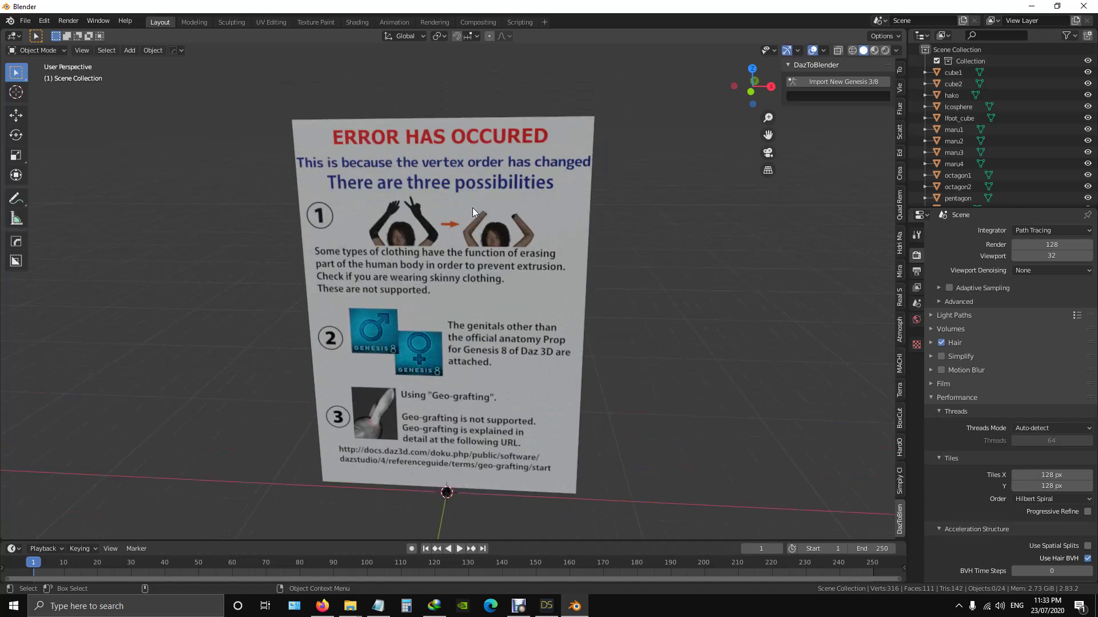
middle_click_drag(465, 253, 467, 231)
scroll(447, 233, "down", 2)
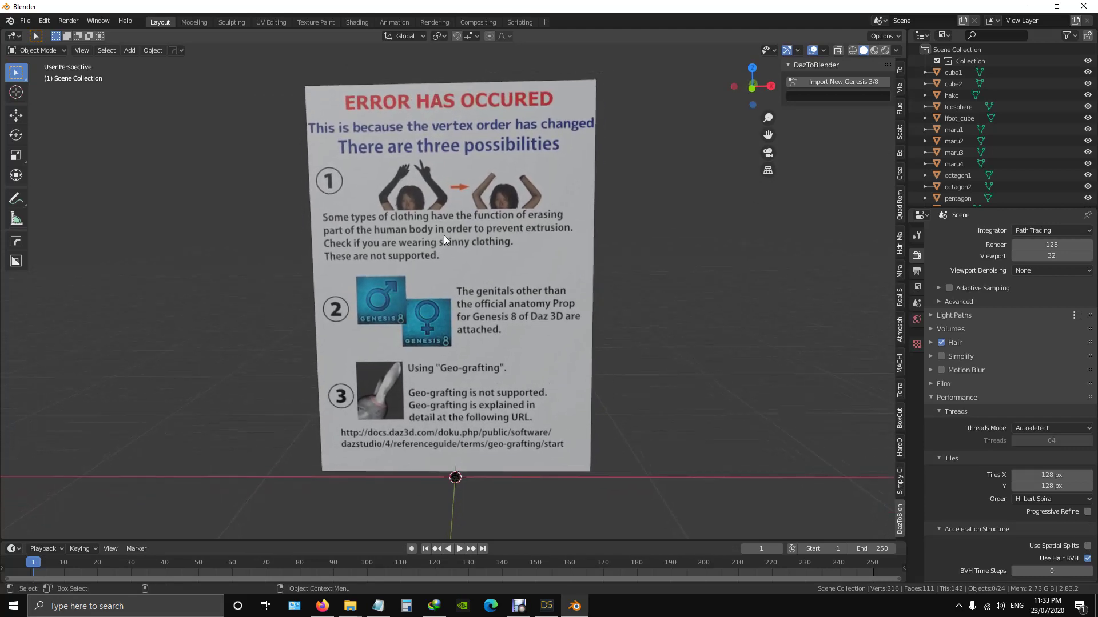
scroll(448, 235, "up", 3)
scroll(448, 235, "down", 2)
mouse_move(448, 234)
middle_mouse_down()
mouse_move(452, 219)
mouse_move(458, 228)
middle_mouse_up()
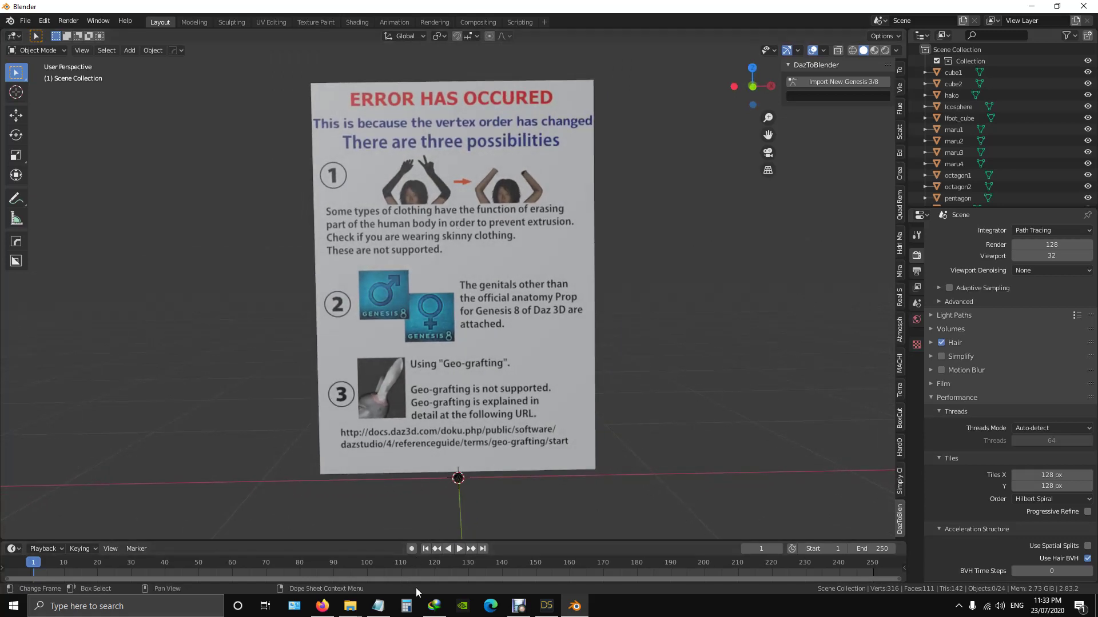
- Switch to Firefox and download the Diffeomorphic import_daz repository zip from Bitbucket as a duplicate with a numbered file name
left_click(322, 607)
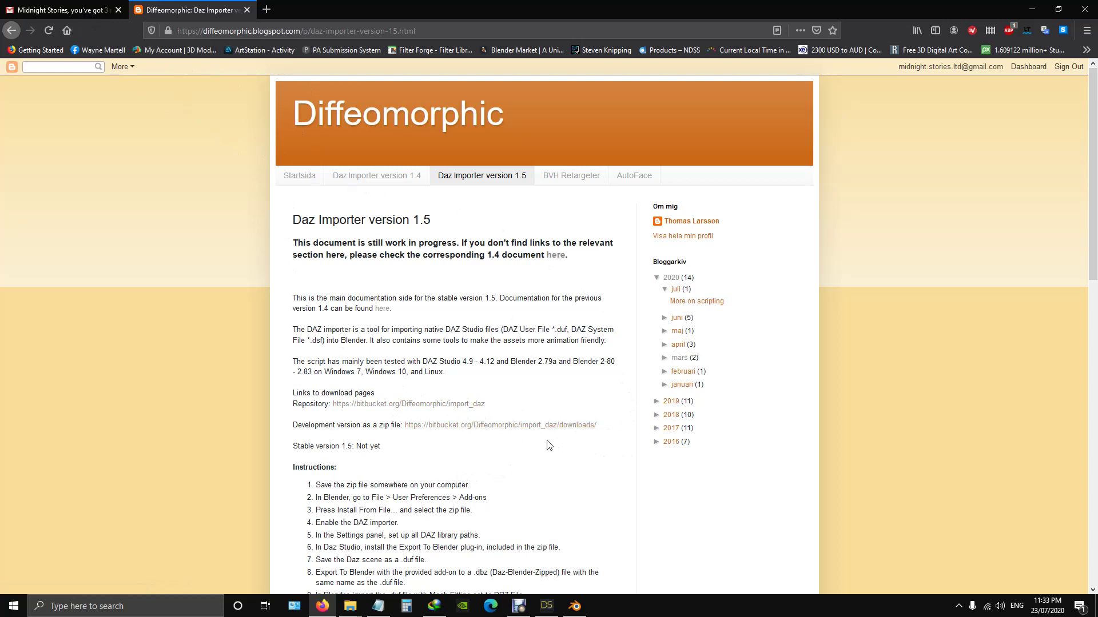
left_click(500, 426)
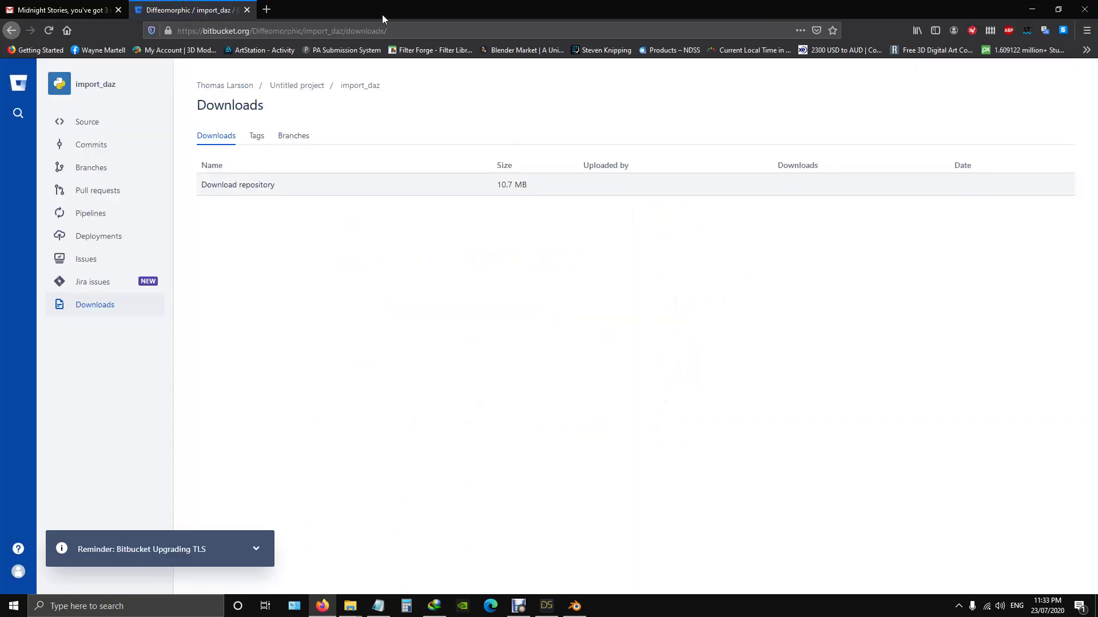
left_click(94, 308)
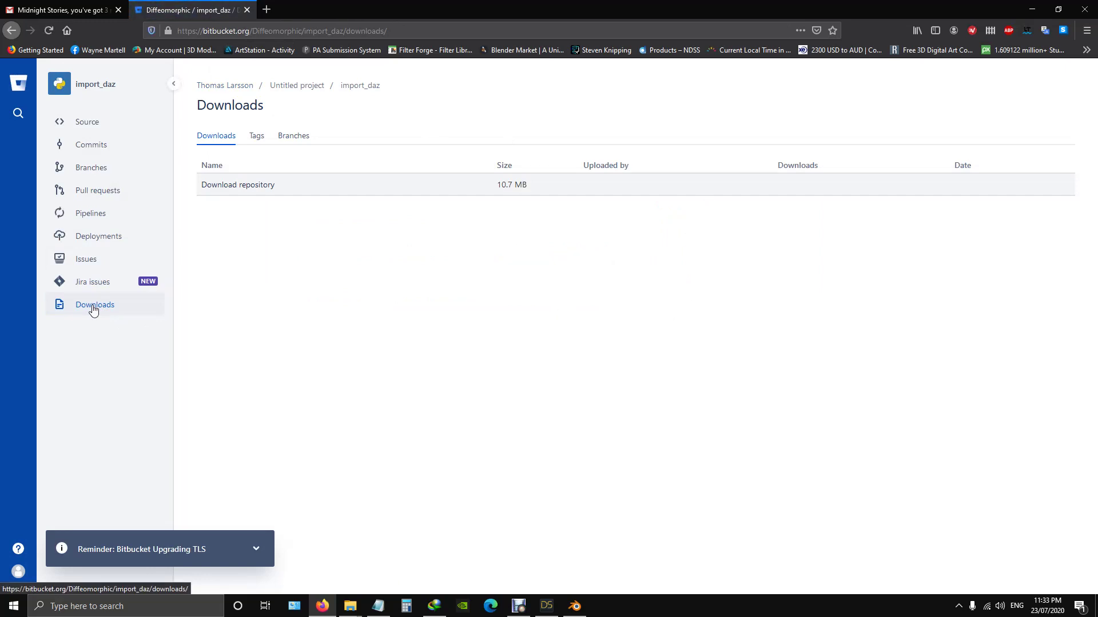
left_click(257, 189)
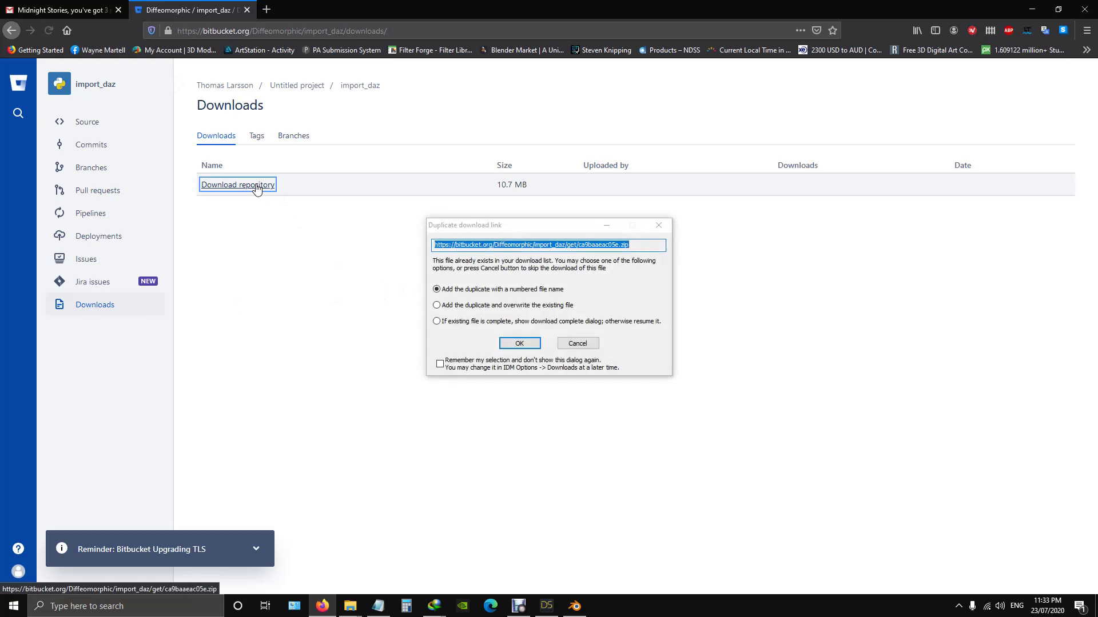
left_click(536, 346)
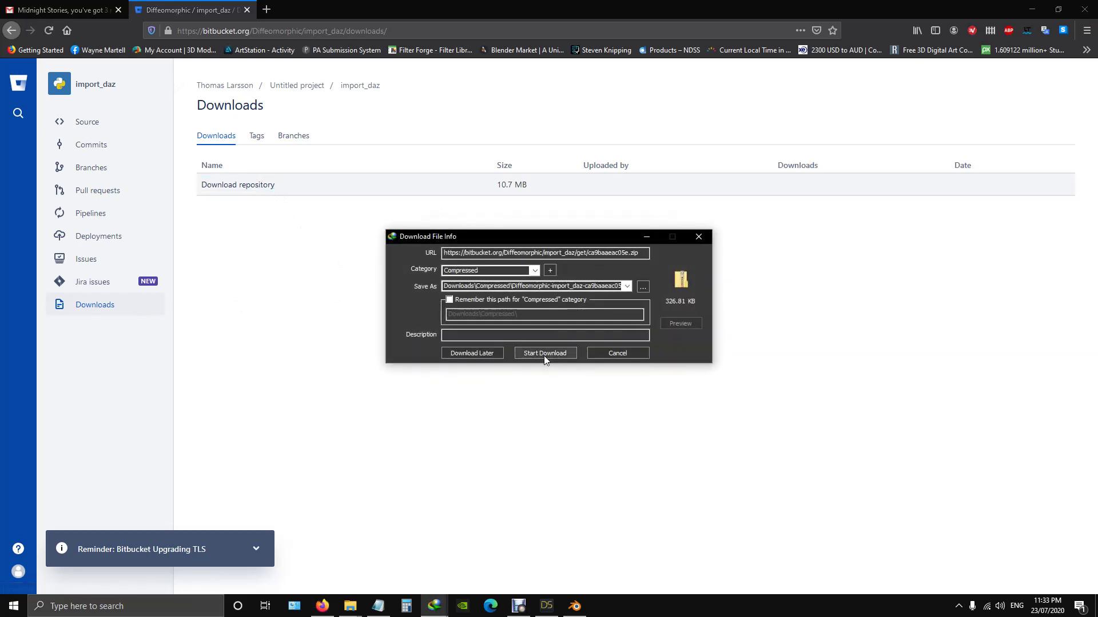
left_click(544, 353)
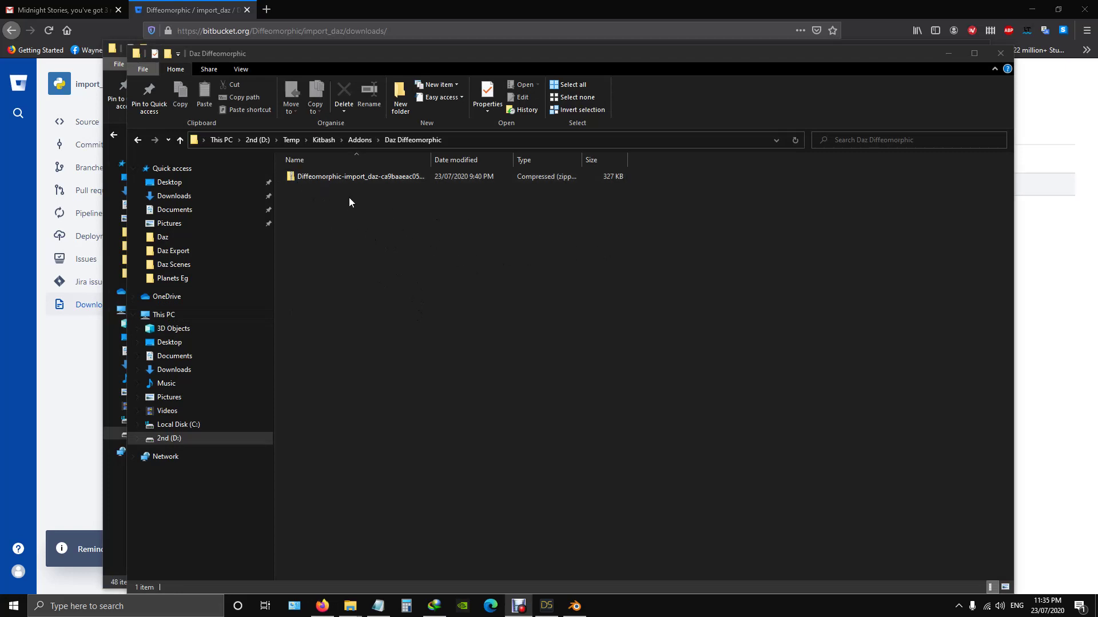
- Copy the to_daz_studio folder out of the Diffeomorphic import_daz zip into the Daz Diffeomorphic folder
double_click(290, 179)
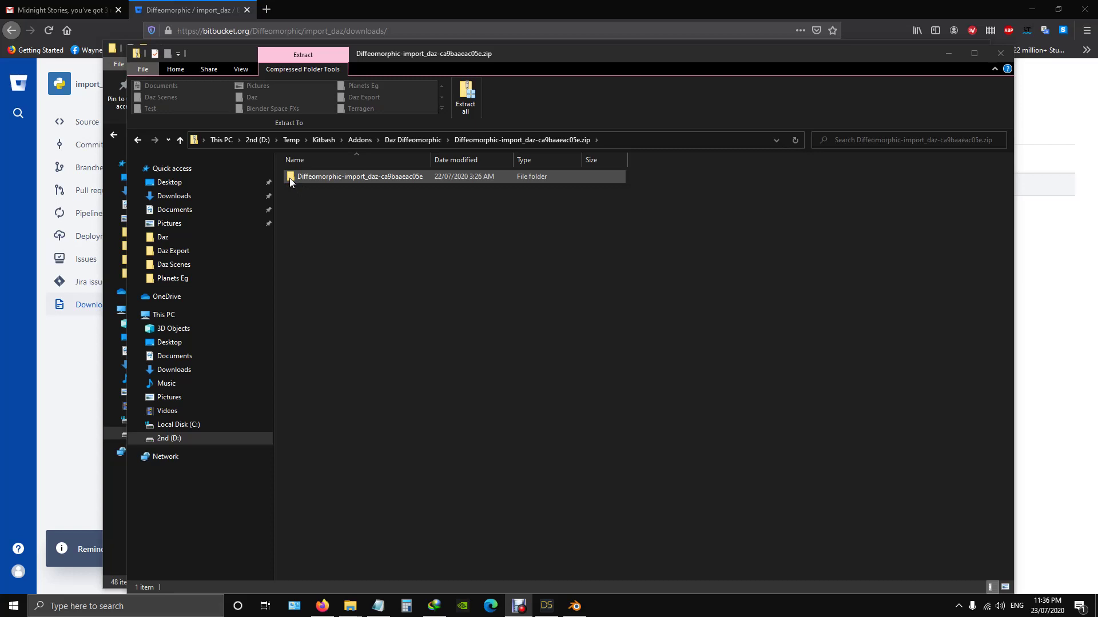
double_click(291, 179)
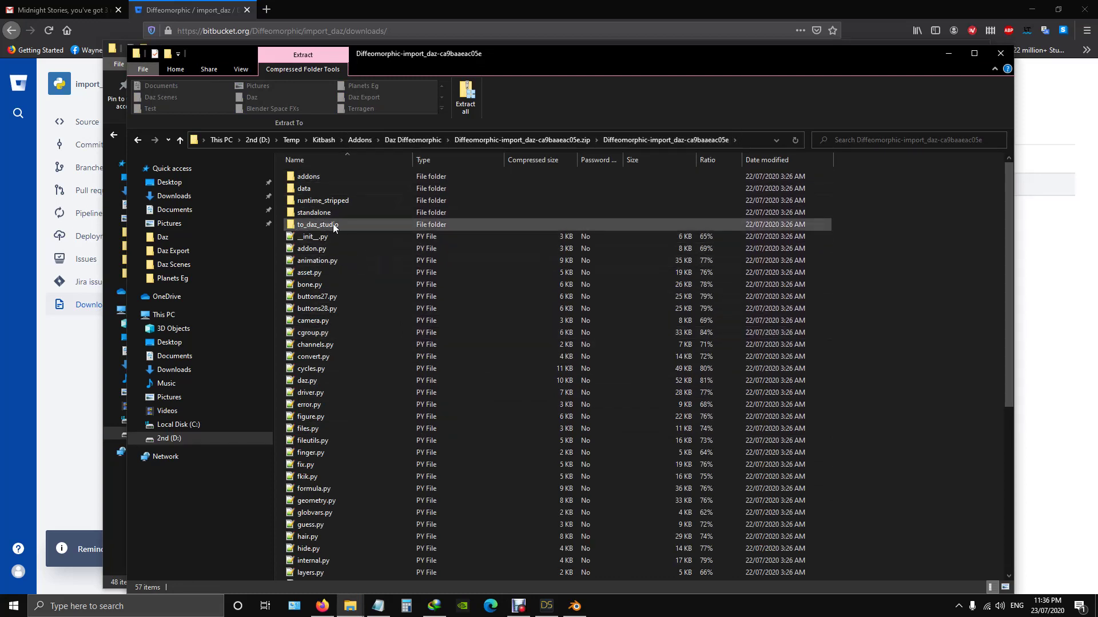
right_click(314, 222)
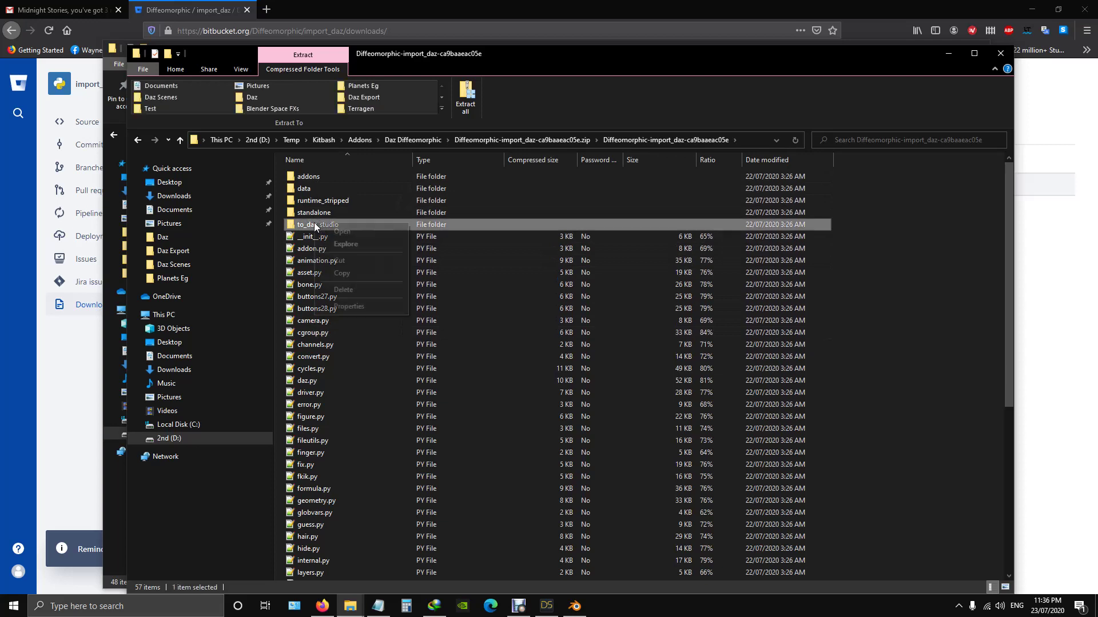
left_click(346, 272)
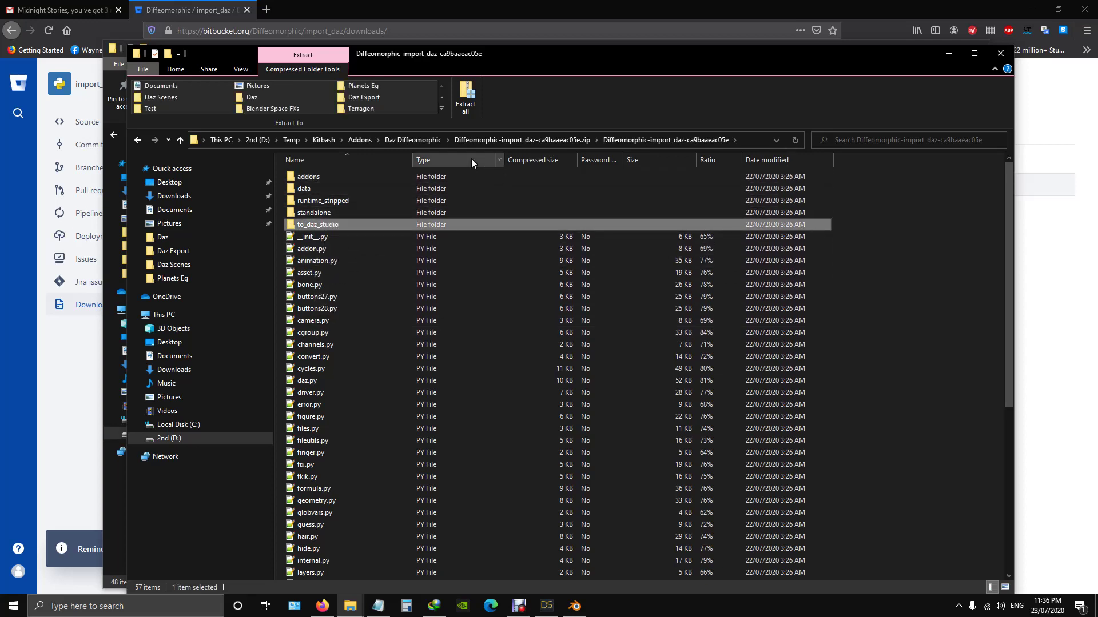
left_click(411, 140)
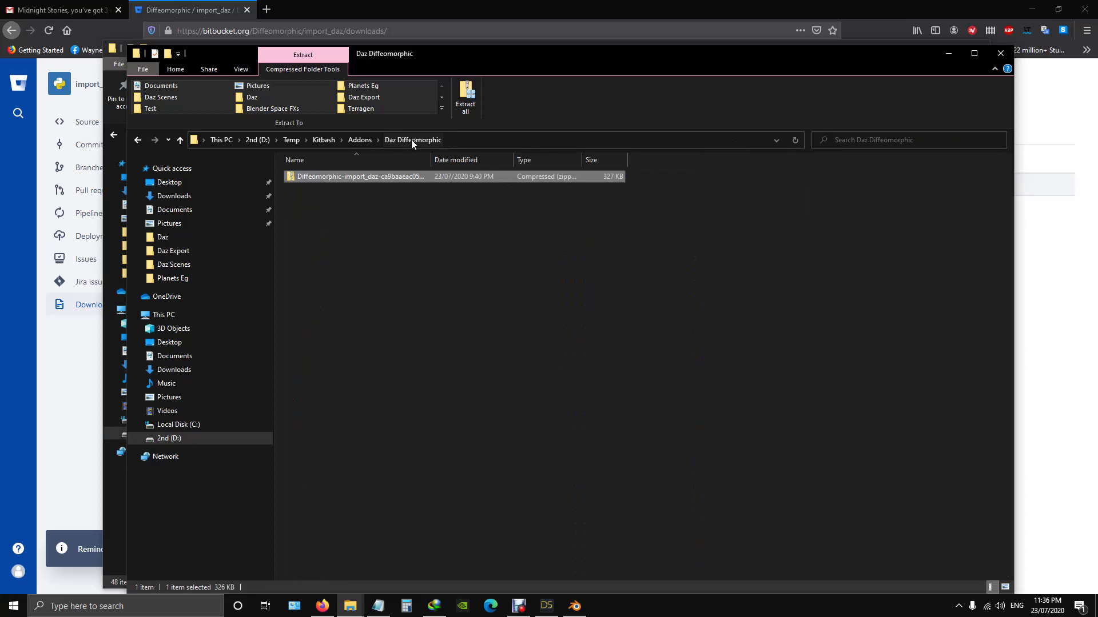
left_click(339, 217)
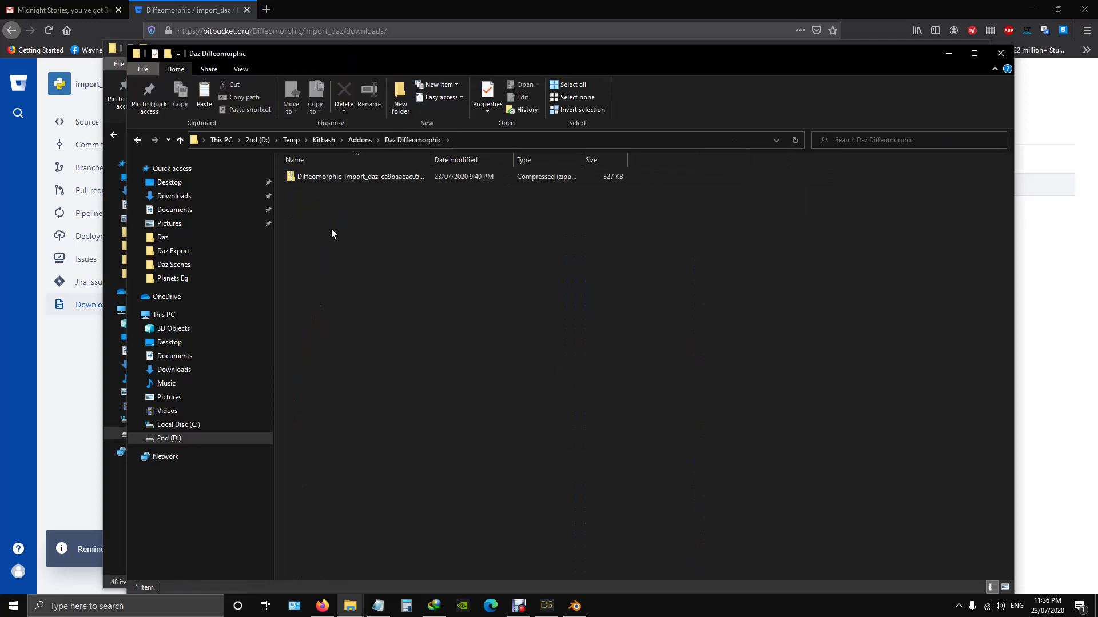
right_click(332, 233)
left_click(361, 308)
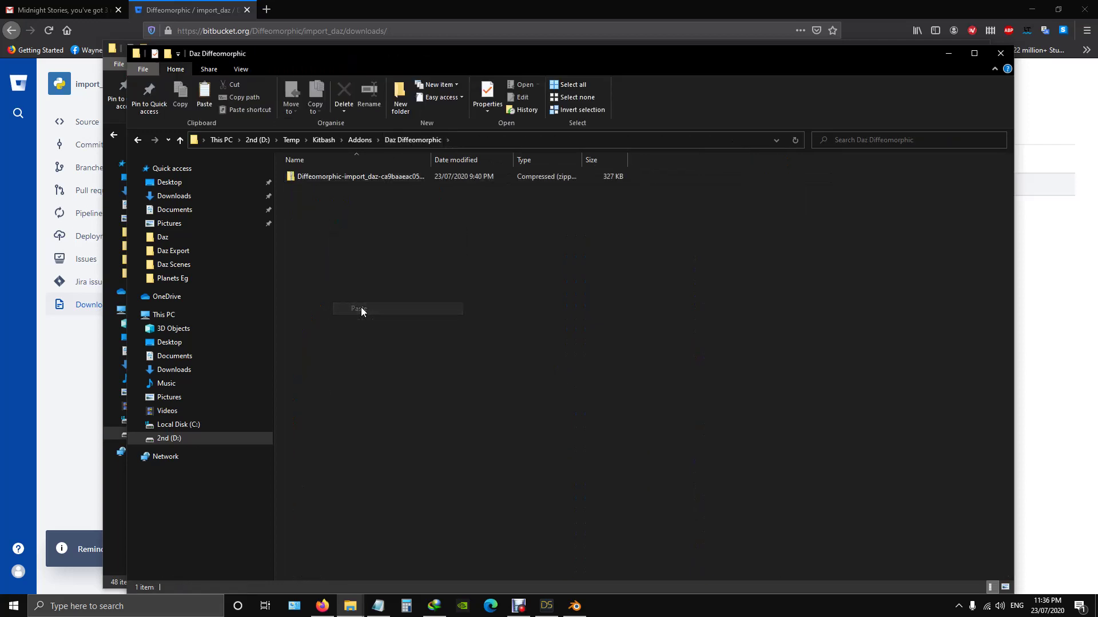
left_click(354, 216)
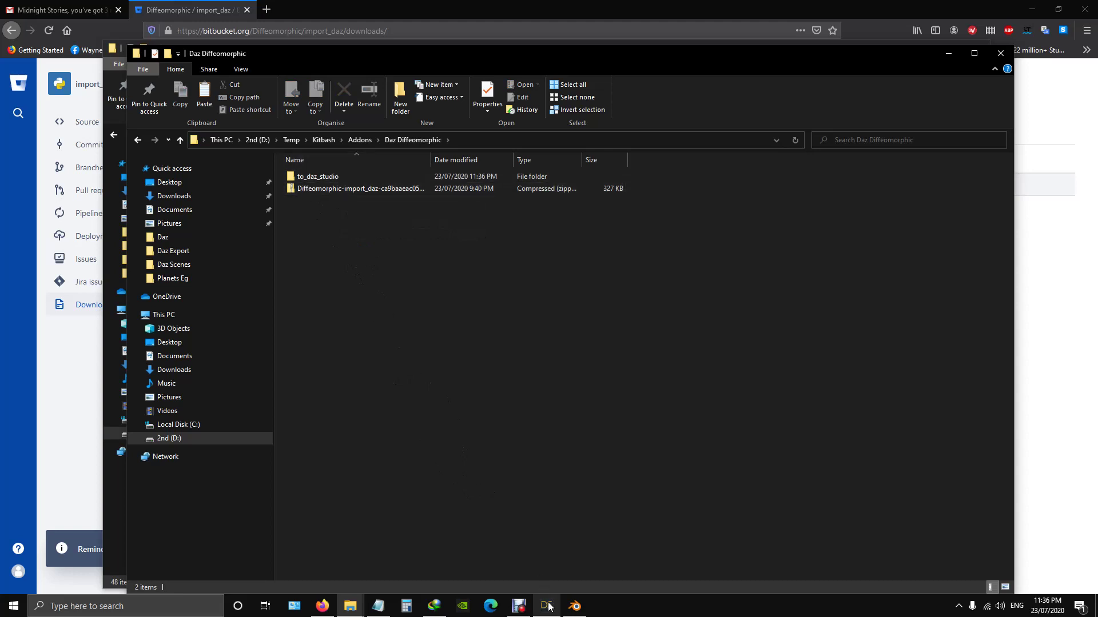
- Switch to Blender, start a new file without saving the current one, and delete the default cube
left_click(575, 607)
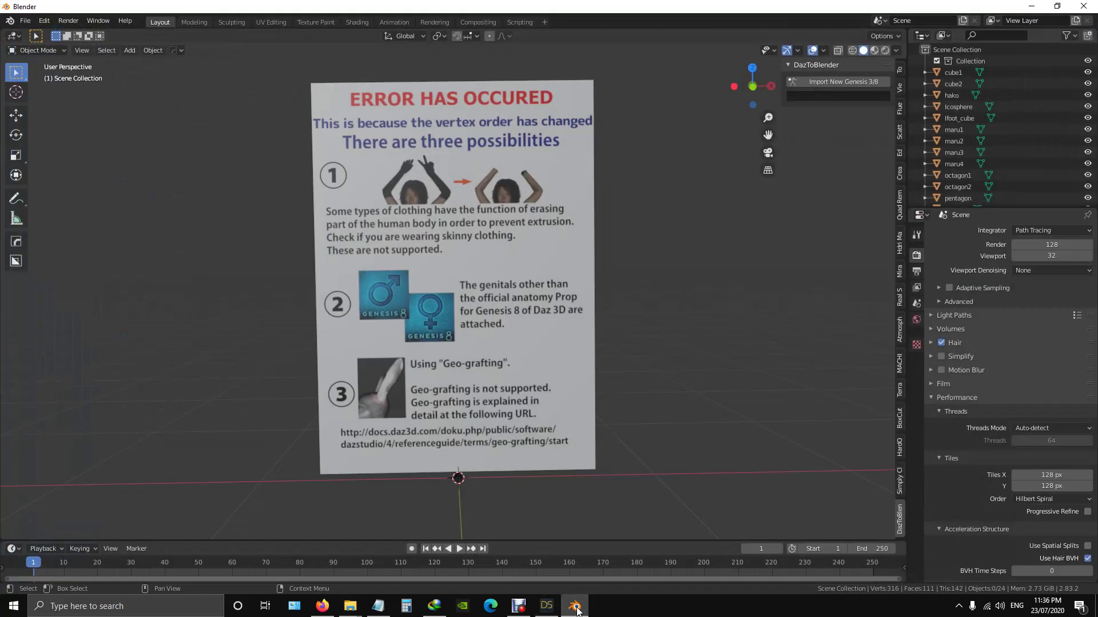
left_click(26, 21)
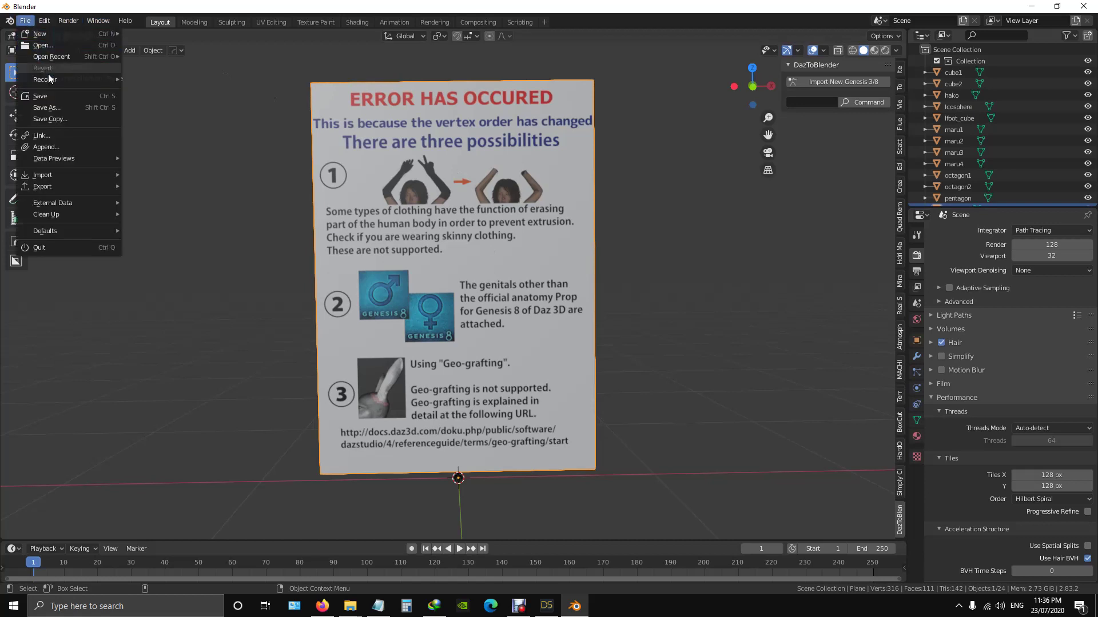
mouse_move(51, 77)
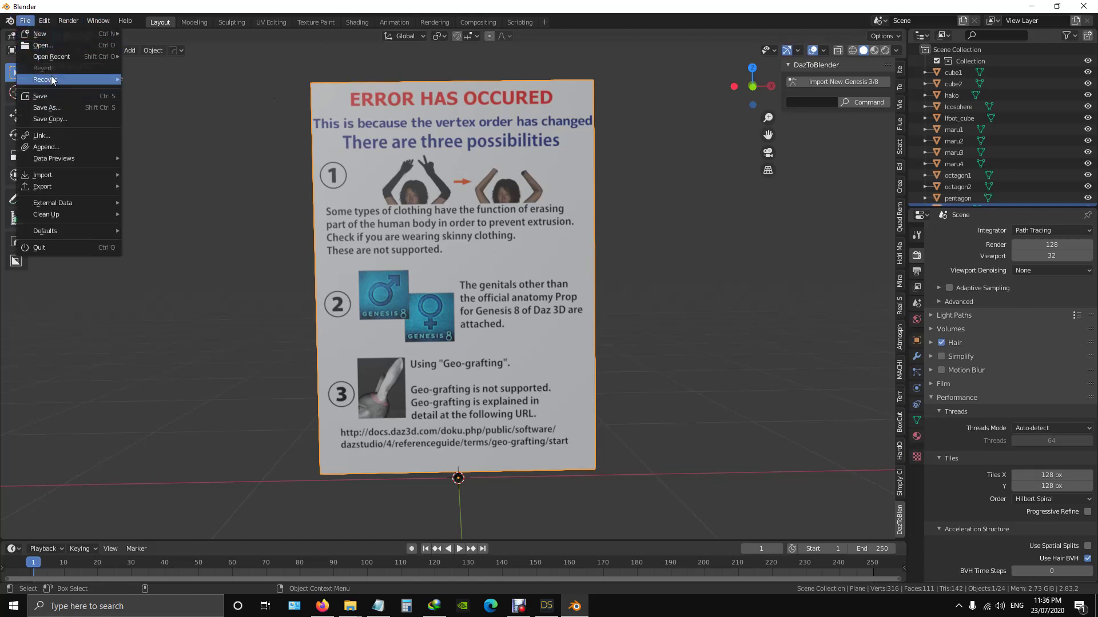
mouse_move(48, 34)
left_click(158, 34)
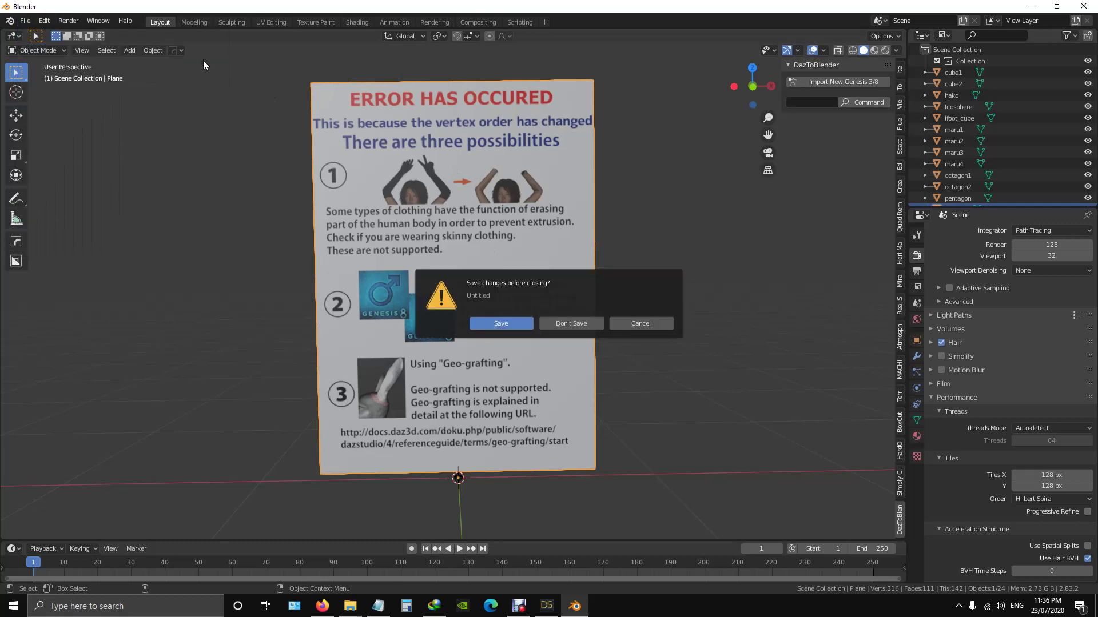
left_click(568, 321)
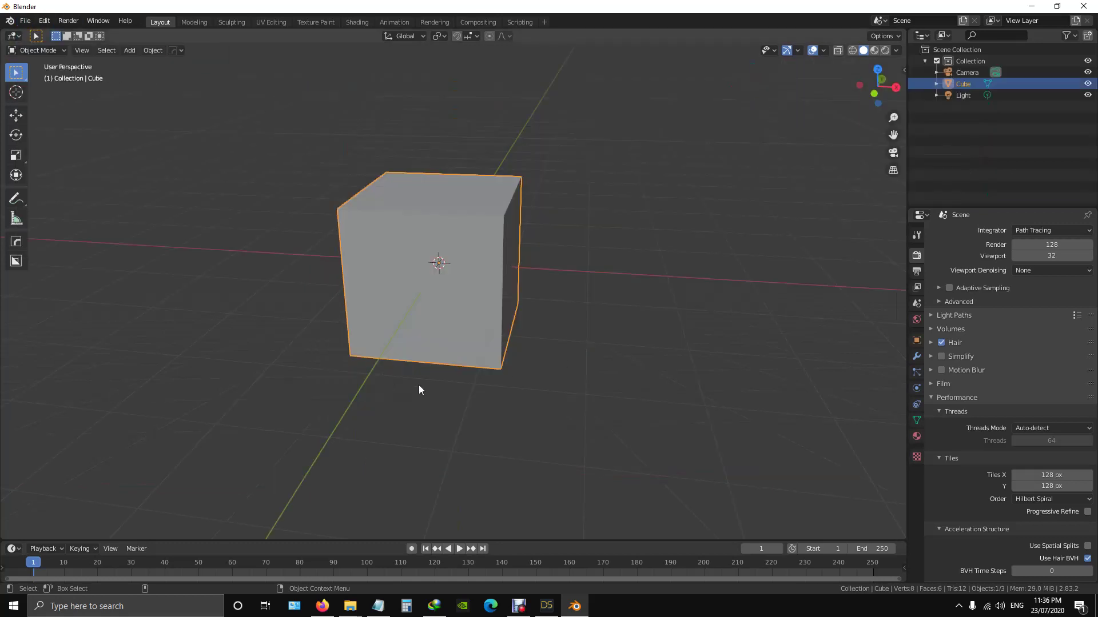
key("Delete")
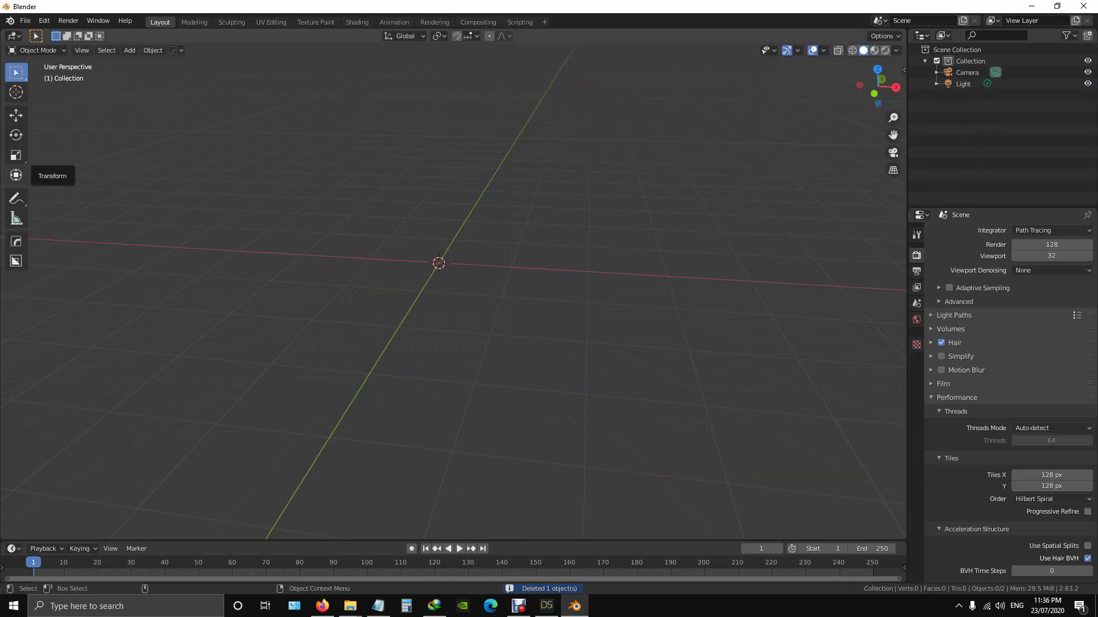
- Switch to File Explorer and copy the path of the Daz Diffeomorphic folder
left_click(351, 606)
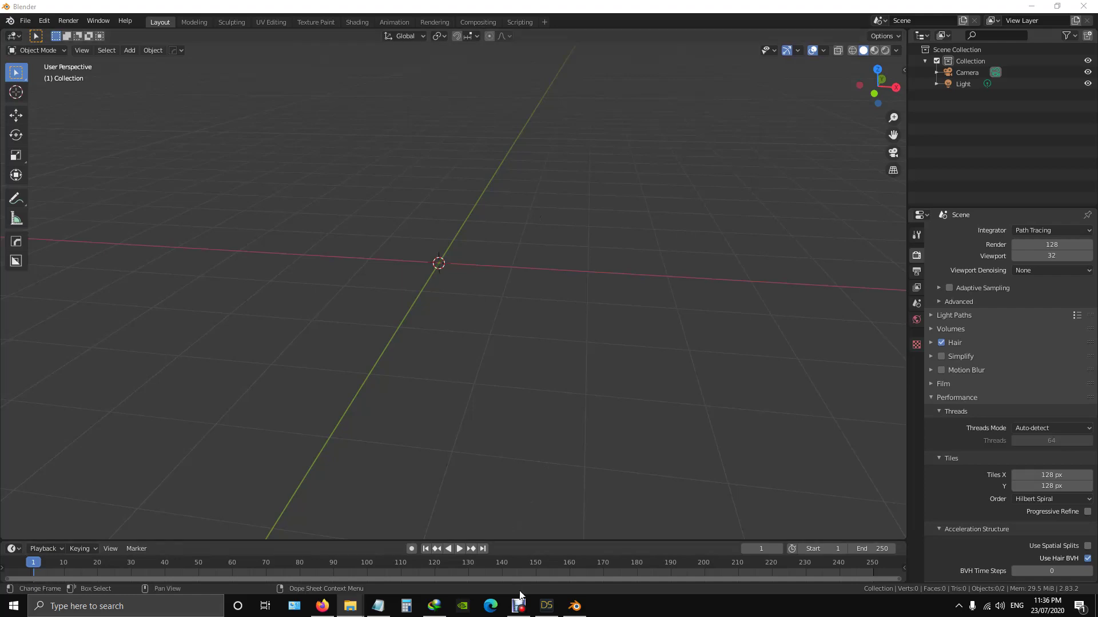
mouse_move(354, 606)
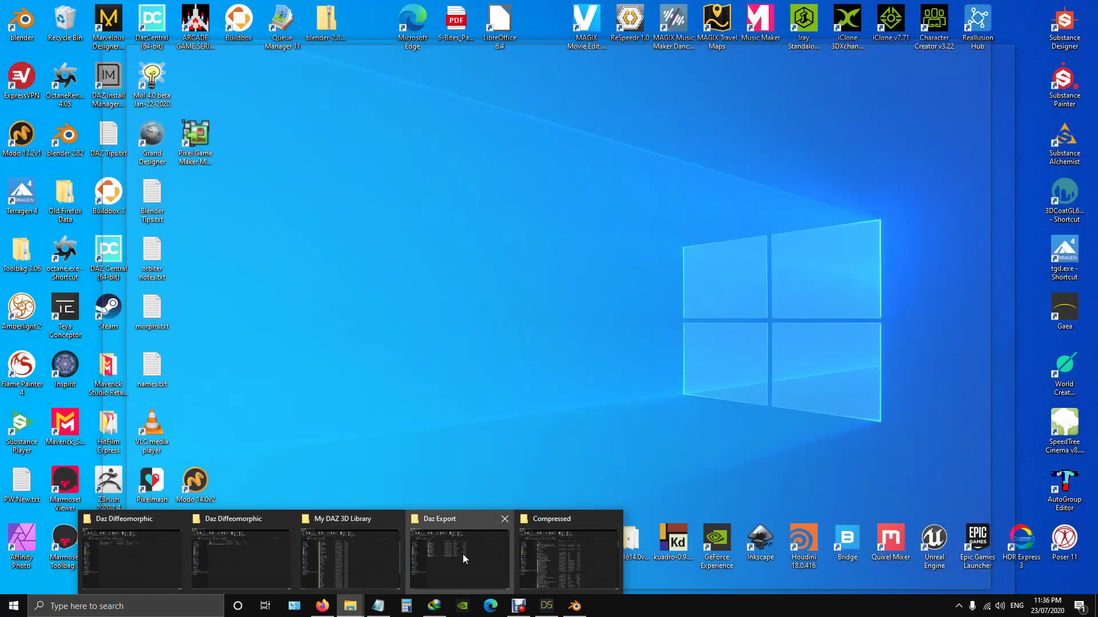
mouse_move(379, 543)
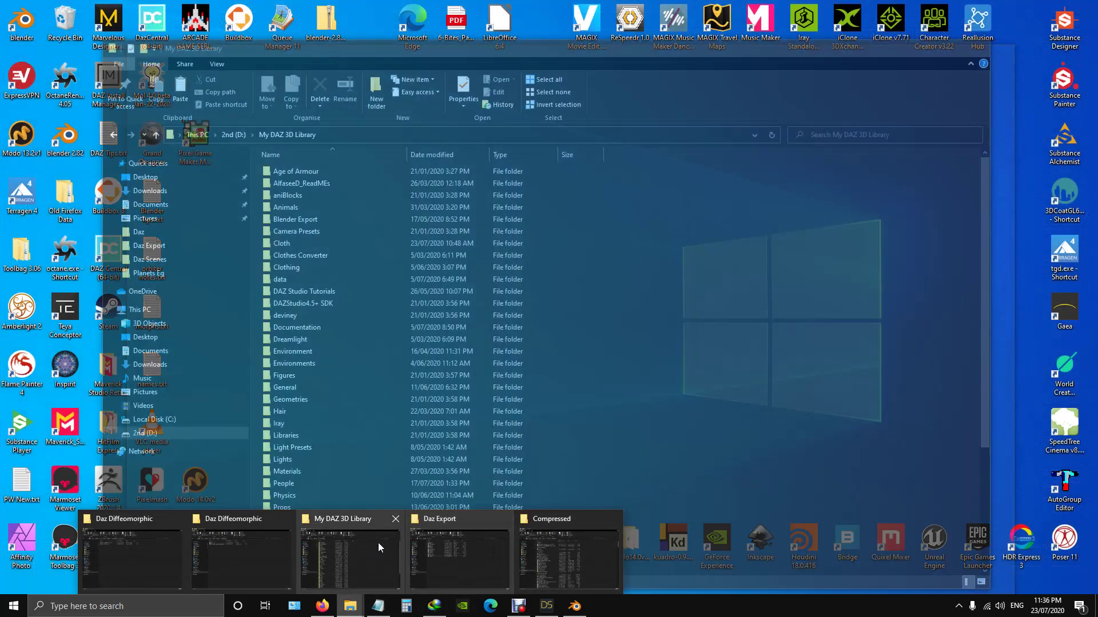
left_click(246, 551)
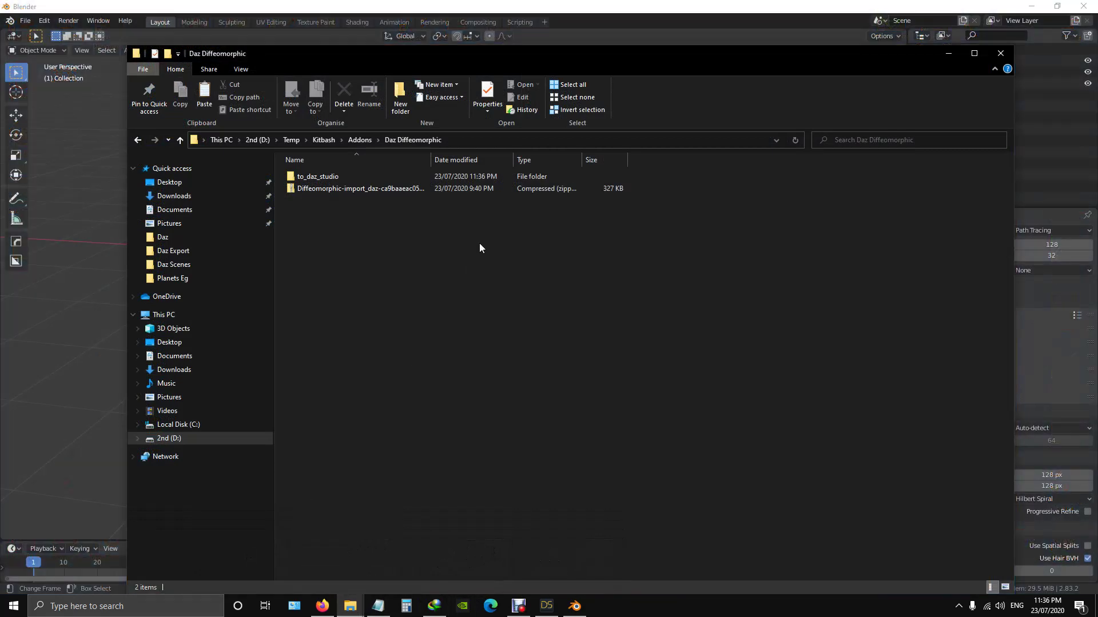
left_click(460, 139)
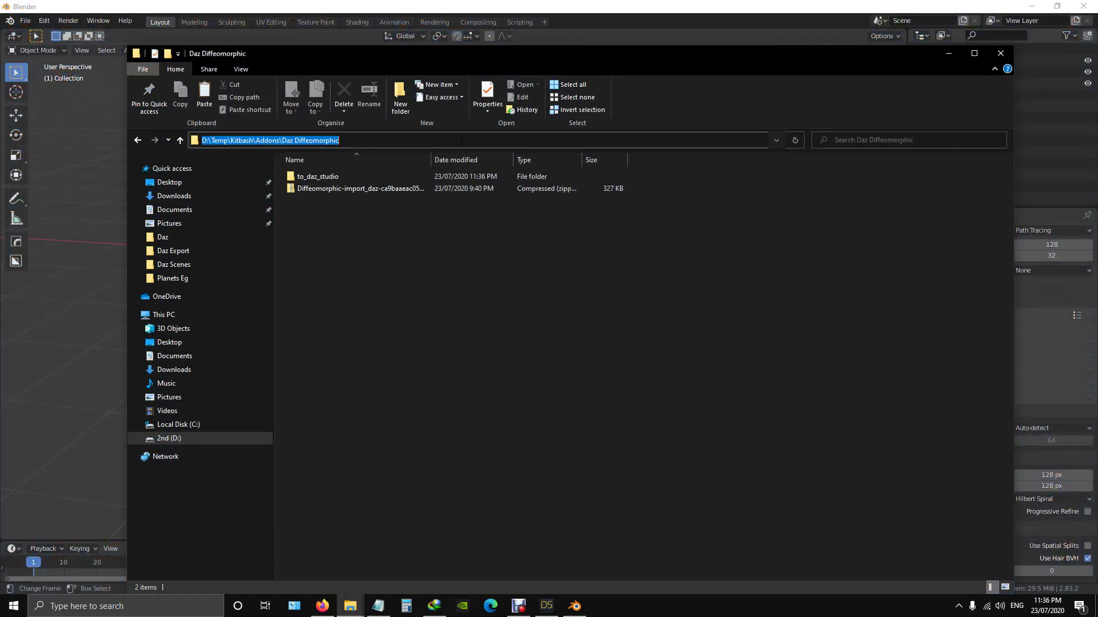
right_click(304, 142)
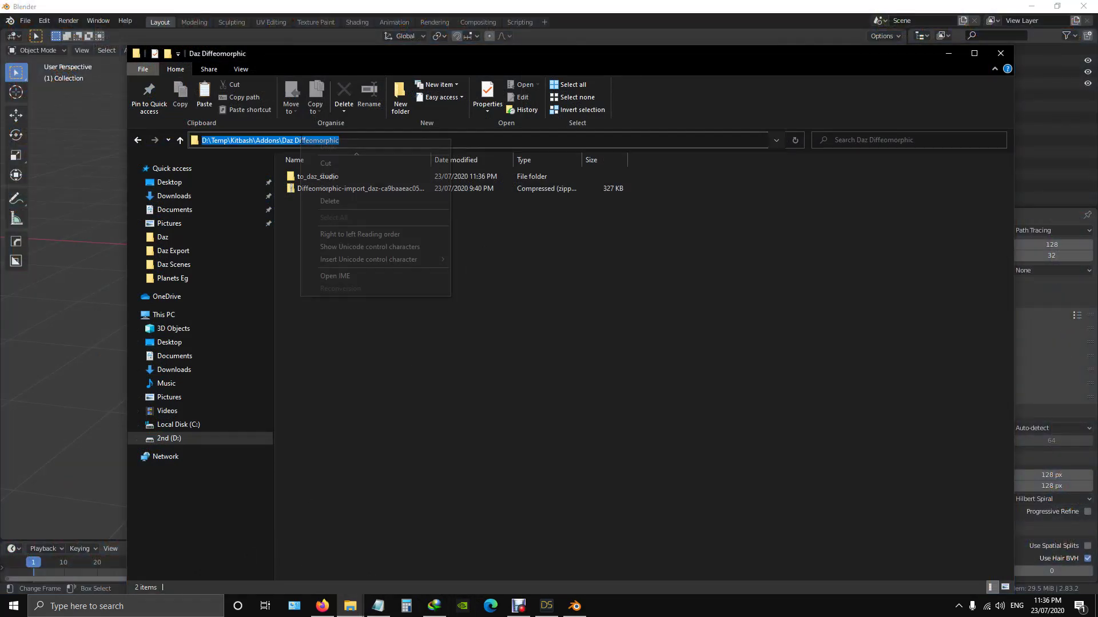
left_click(341, 176)
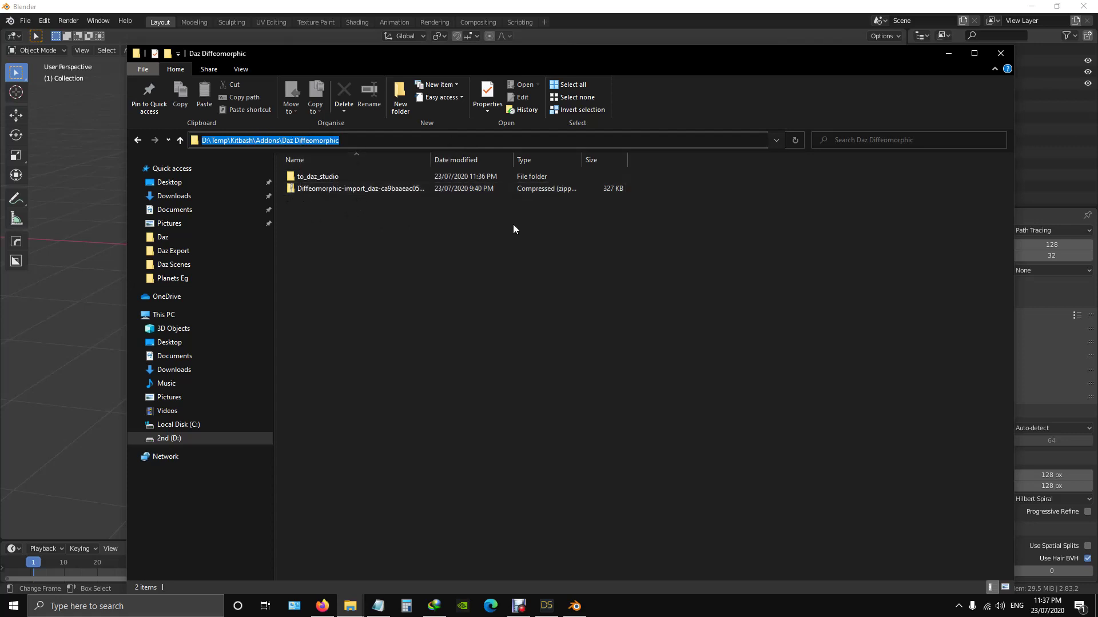
- Back in Blender, install the add-on Diffeomorphic-import_daz-ca9baaeac05e.zip from D:\Temp\Kitbash\Addons\Daz Diffeomorphic
left_click(208, 4)
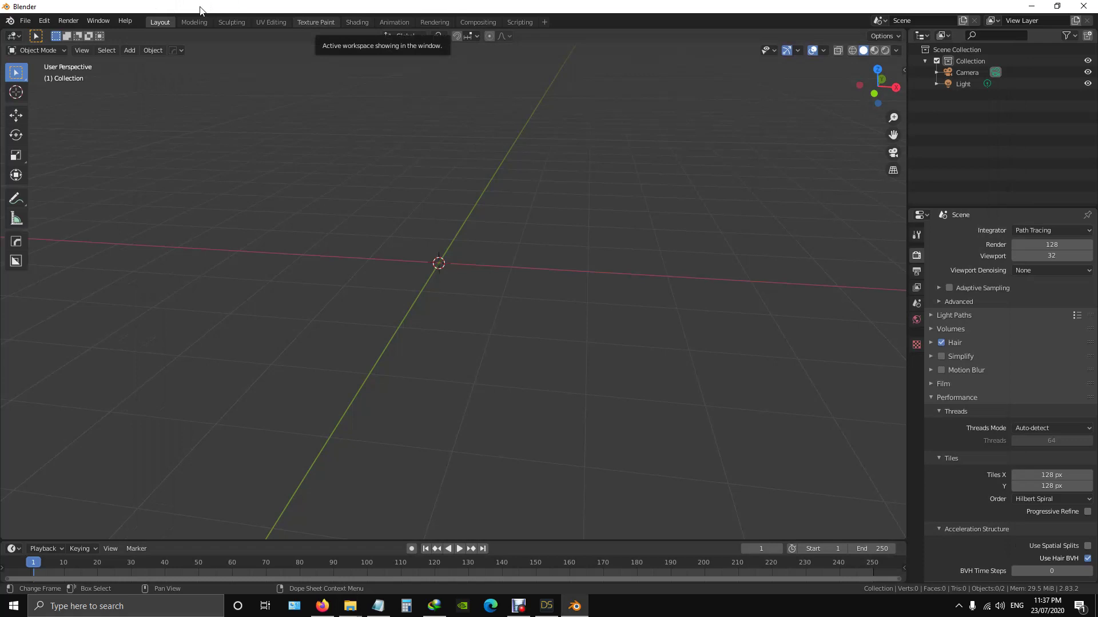
left_click(45, 21)
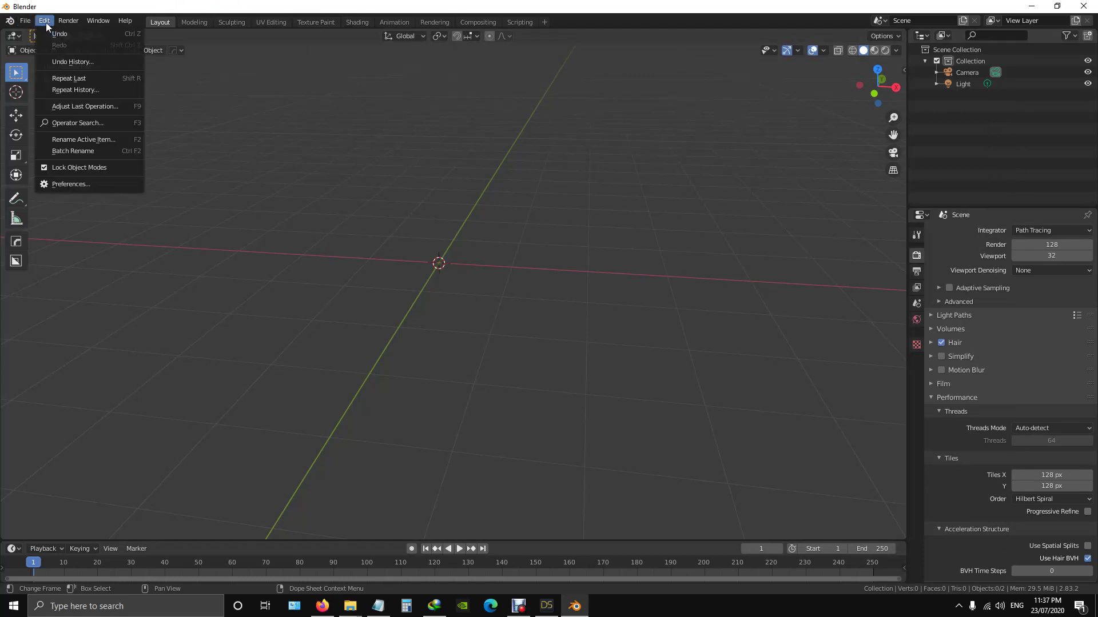
left_click(77, 184)
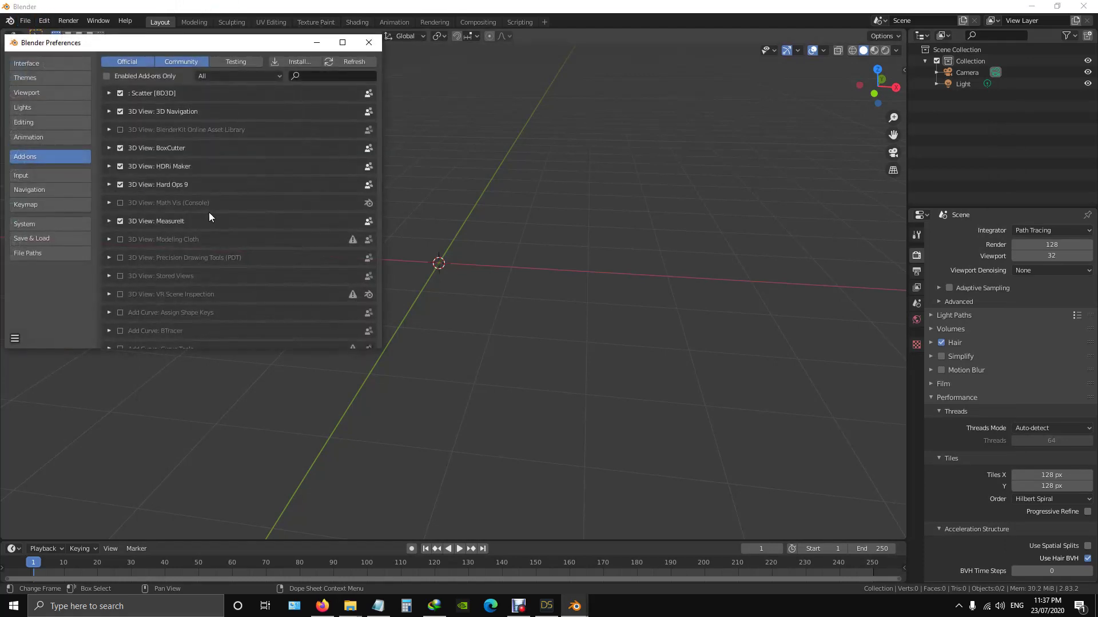
left_click(306, 61)
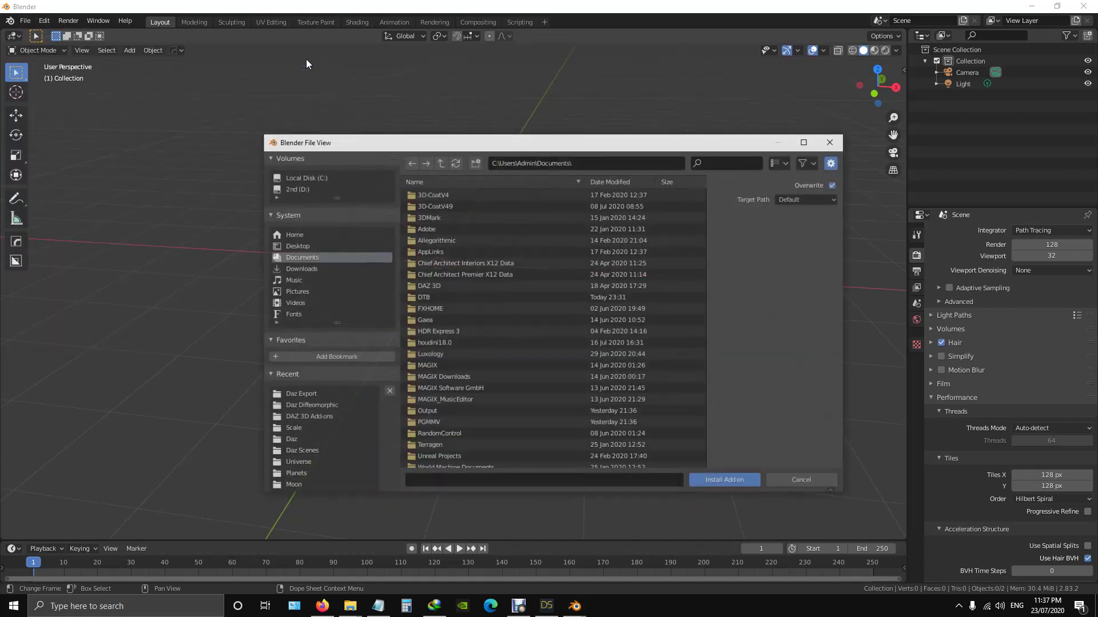
left_click(596, 162)
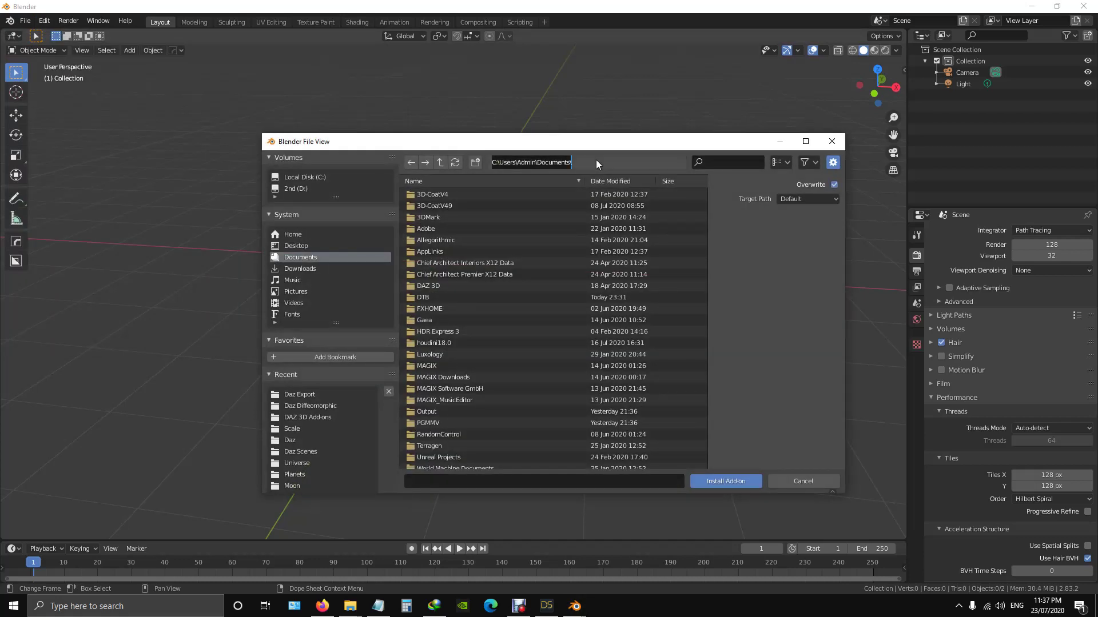
key("ctrl+v")
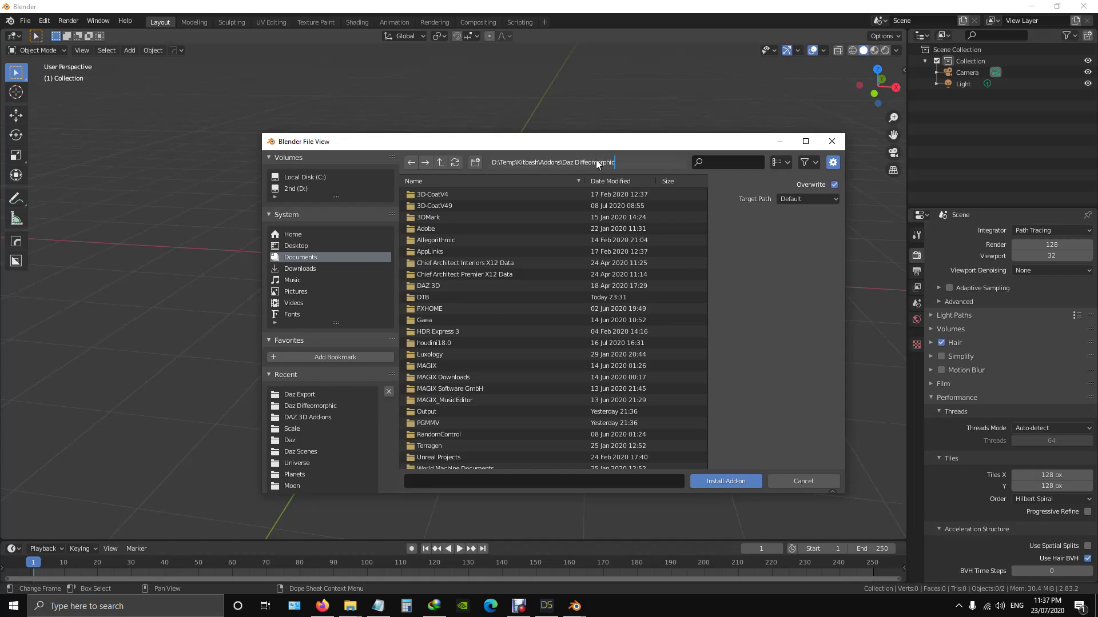
key("Return")
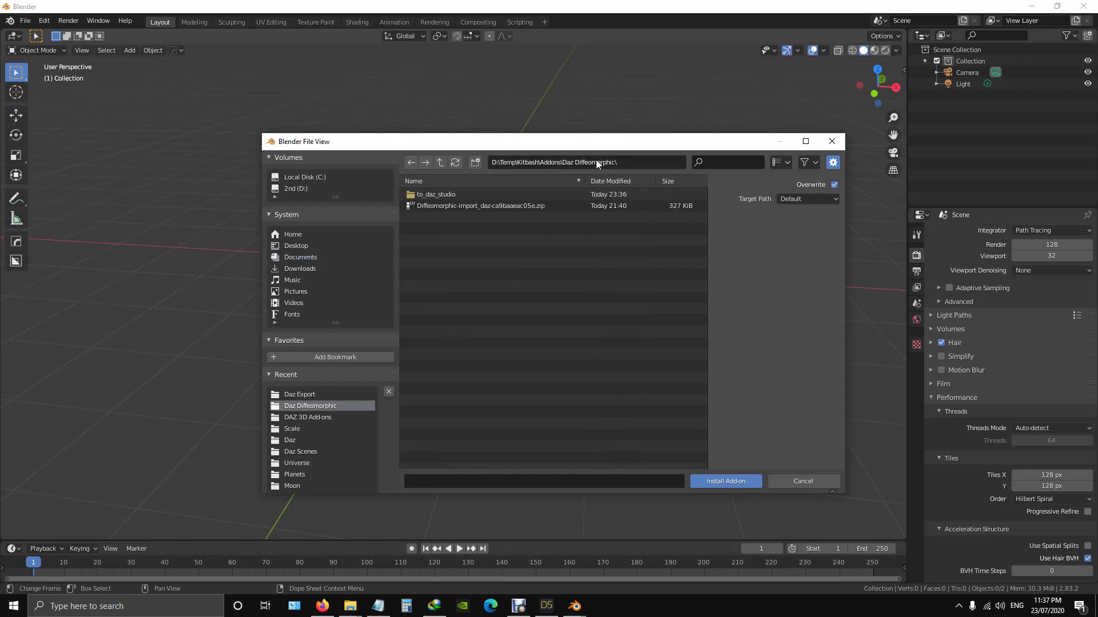
left_click(435, 203)
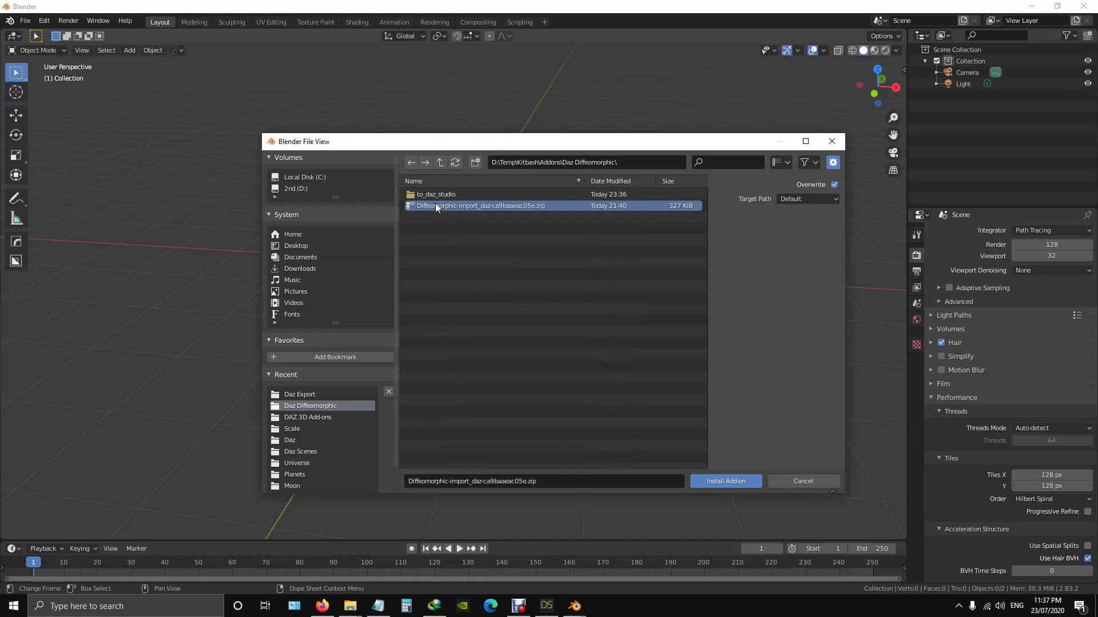
left_click(728, 480)
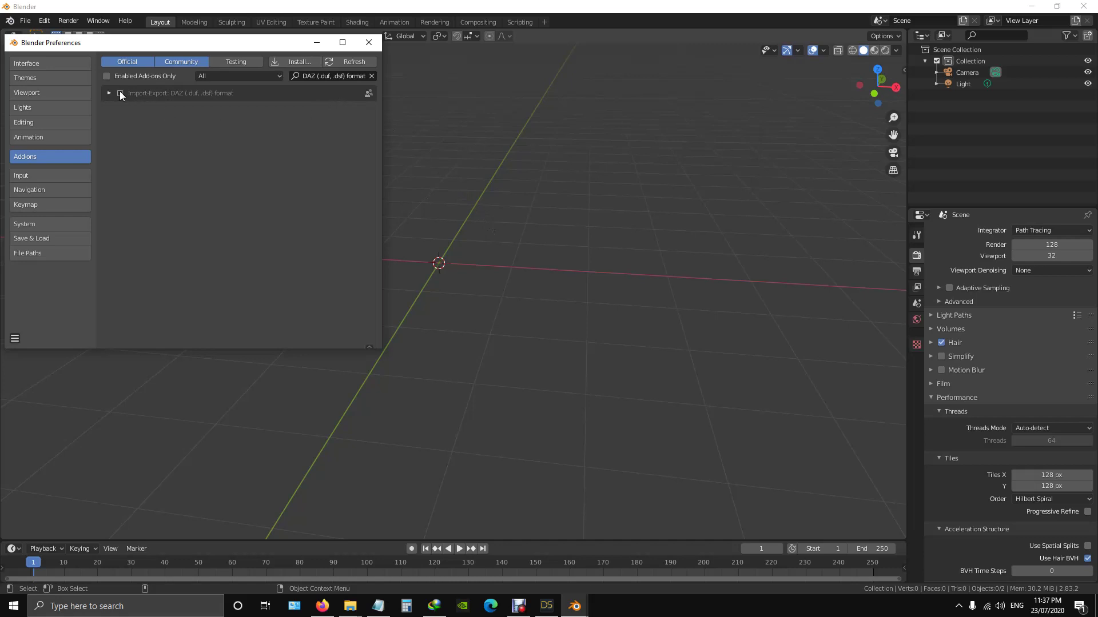
- Enable the Import-Export: DAZ (.duf, .dsf) format add-on, check its details, save the preferences and close them
left_click(120, 93)
left_click(109, 93)
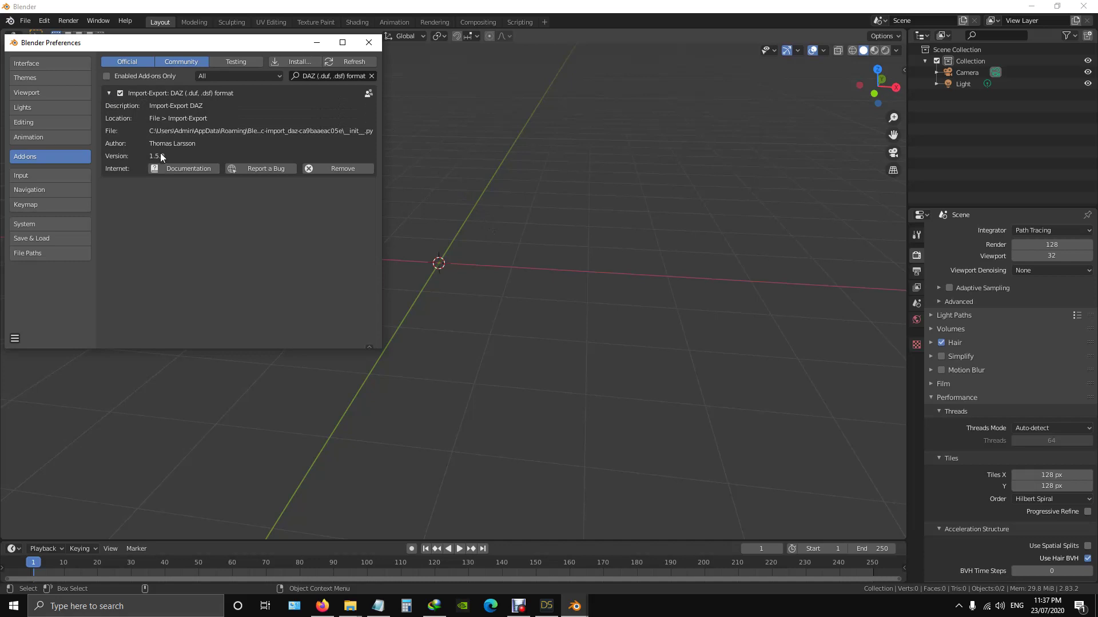
left_click(108, 94)
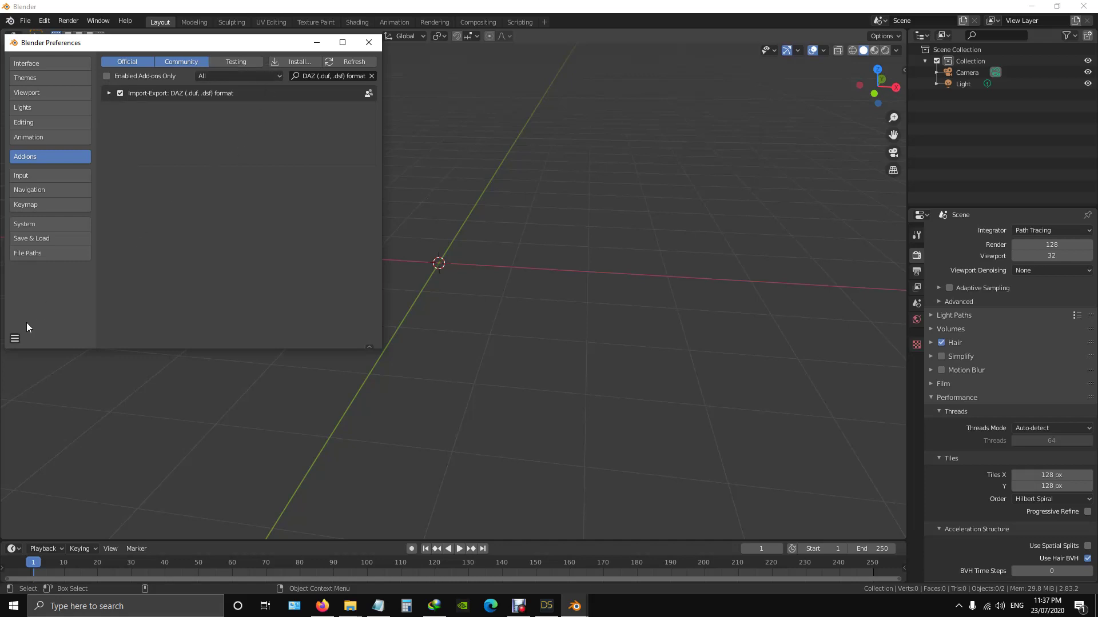
left_click(15, 338)
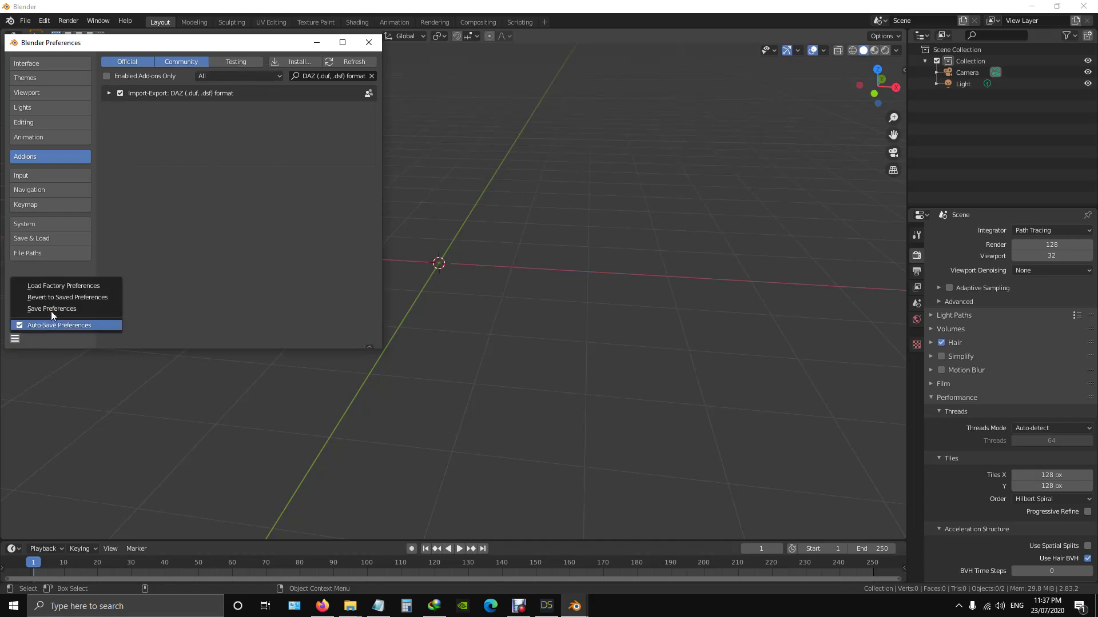
left_click(57, 309)
left_click(368, 43)
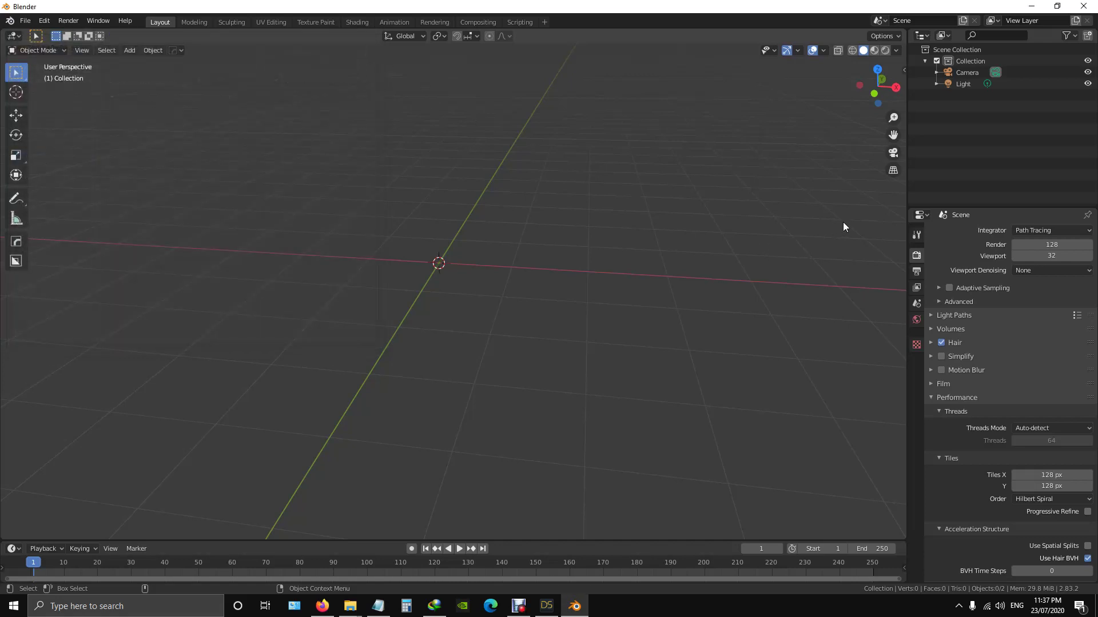
- Show the 3D viewport's sidebar and view the DazToBlender tools and the newly installed DAZ importer's tools
key("n")
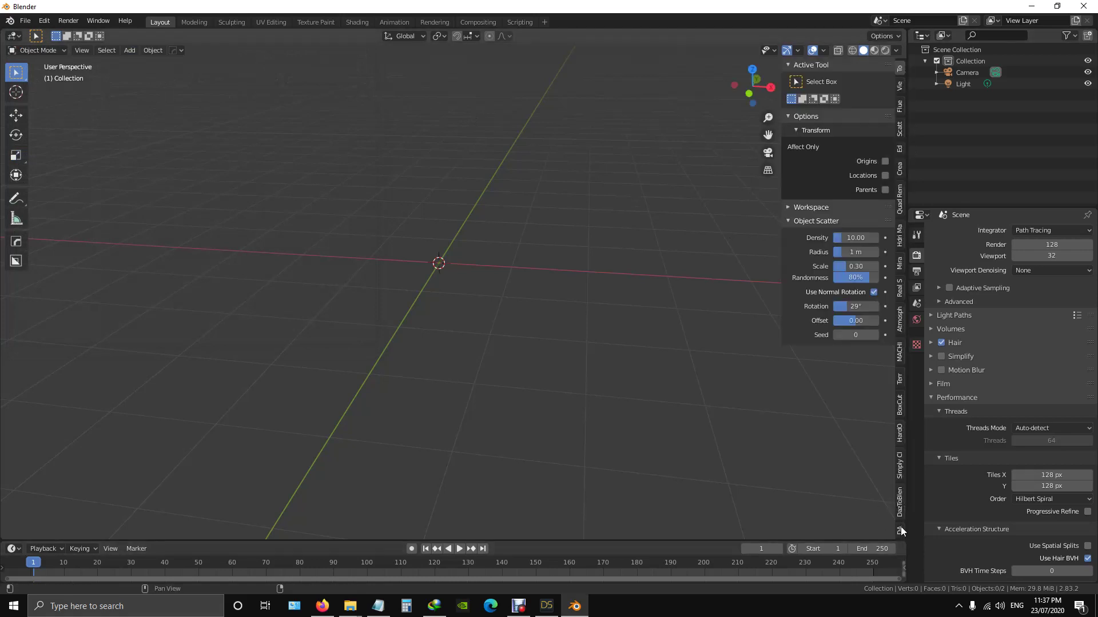
left_click(899, 496)
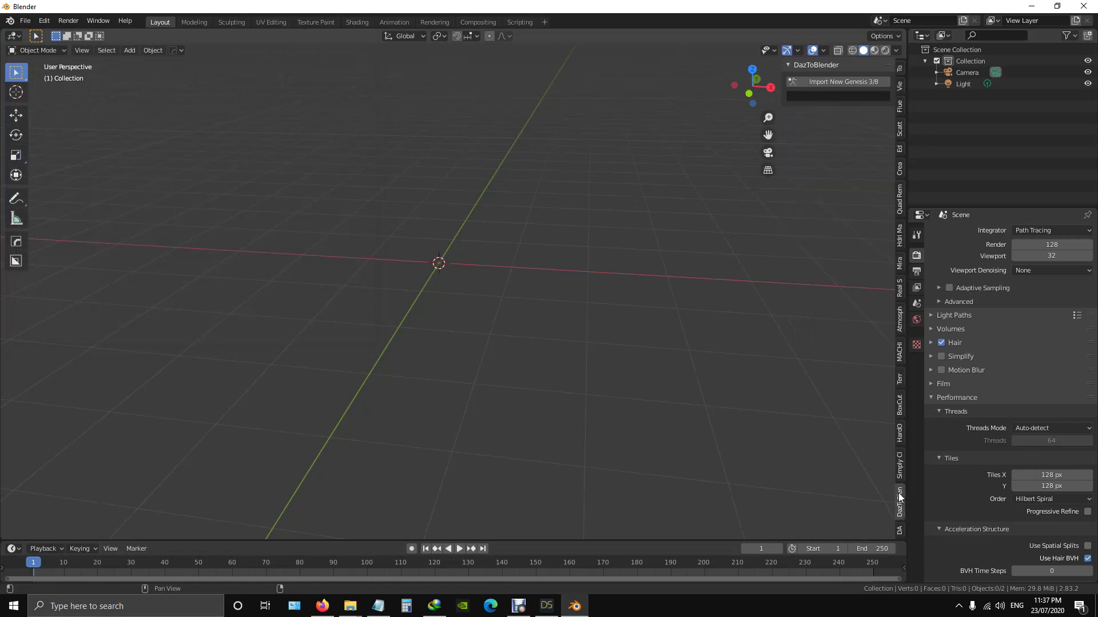
left_click(900, 532)
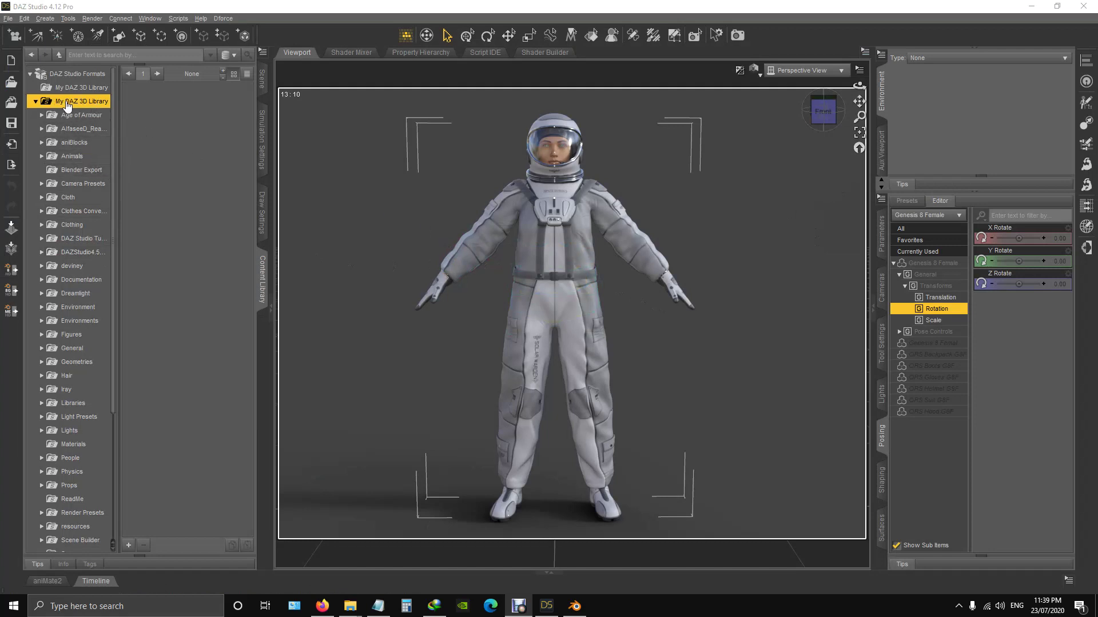
- In DAZ Studio, create a sub-folder named Export to Blender inside the My DAZ 3D Library's Scripts folder
scroll(67, 212, "down", 5)
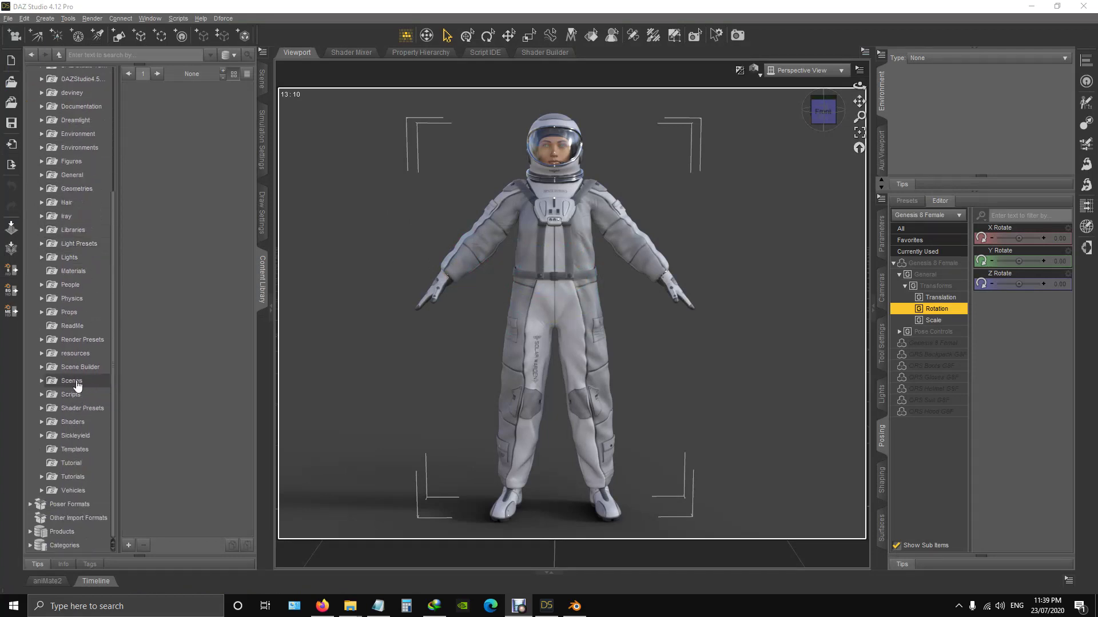
left_click(70, 395)
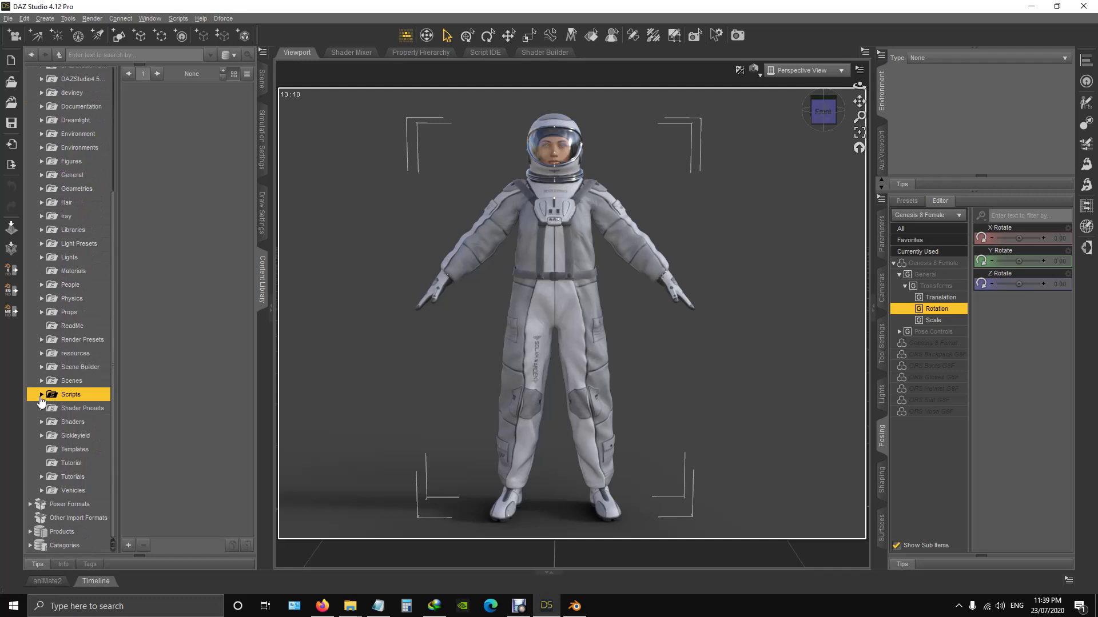
left_click(41, 394)
scroll(80, 437, "down", 5)
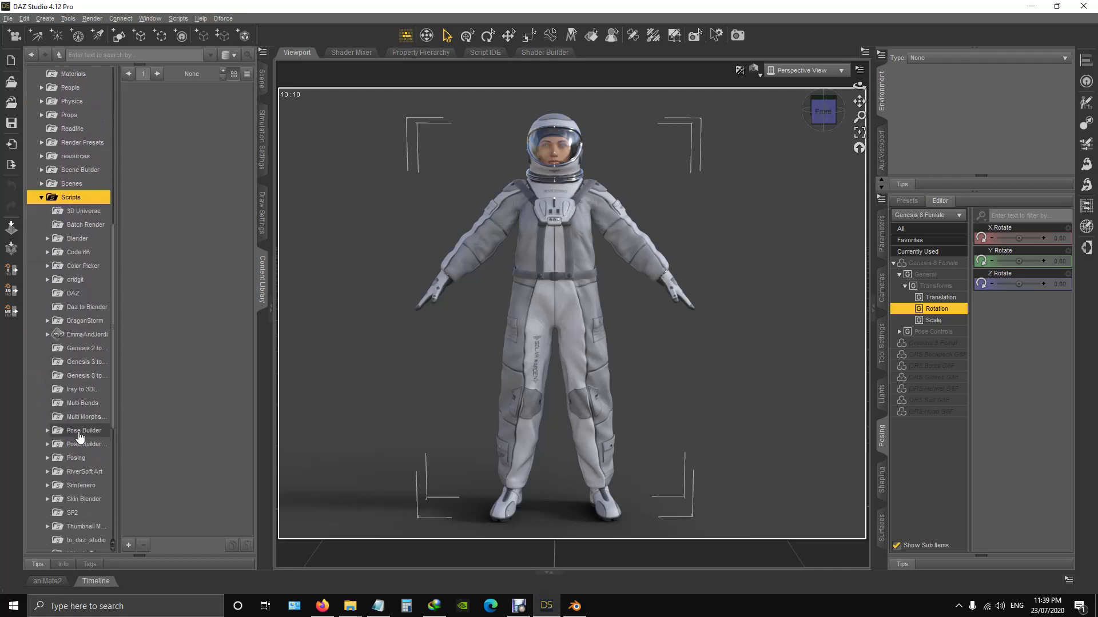
scroll(80, 423, "up", 3)
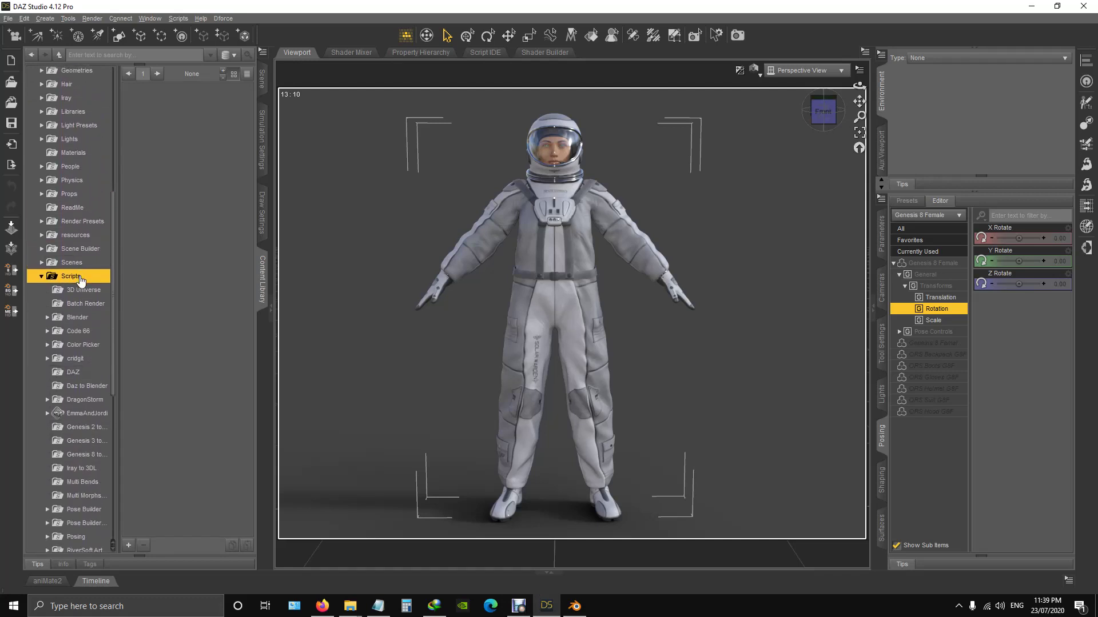
right_click(81, 280)
left_click(140, 282)
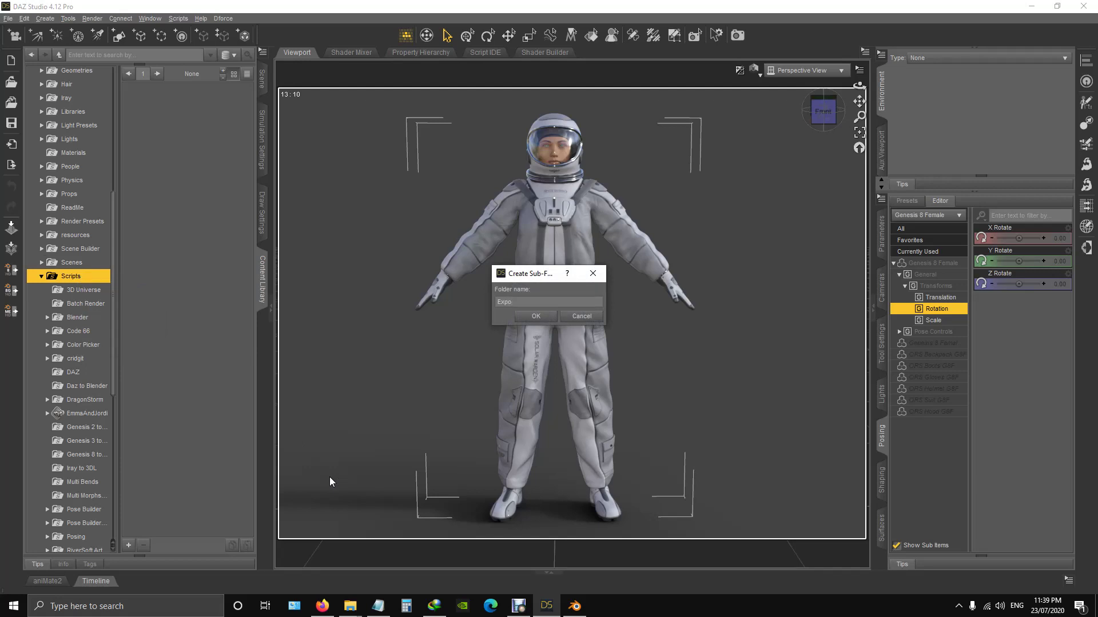
type("Export to Blender")
left_click(539, 317)
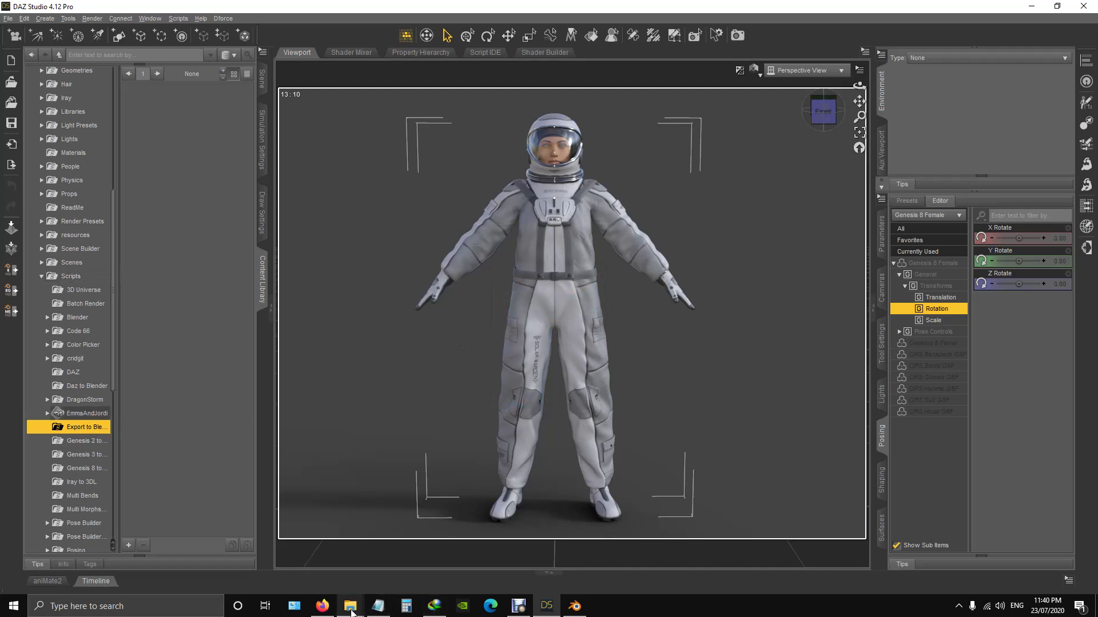
- In File Explorer, copy export_highdef_to_blender.dsa and export_to_blender.dsa from the Daz Diffeomorphic to_daz_studio folder
mouse_move(351, 609)
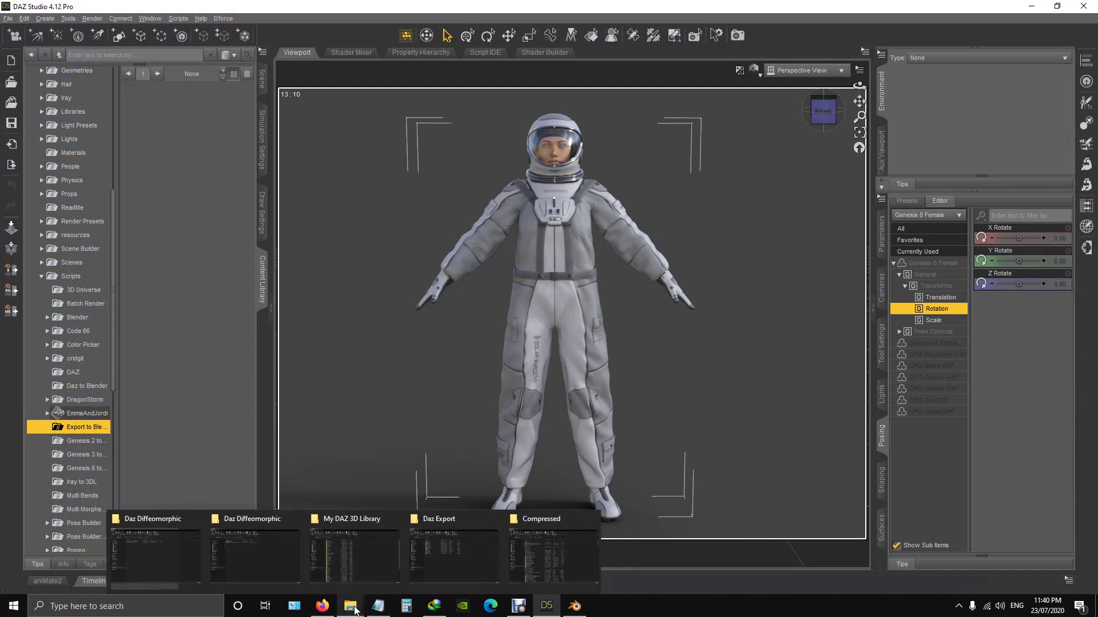
left_click(242, 565)
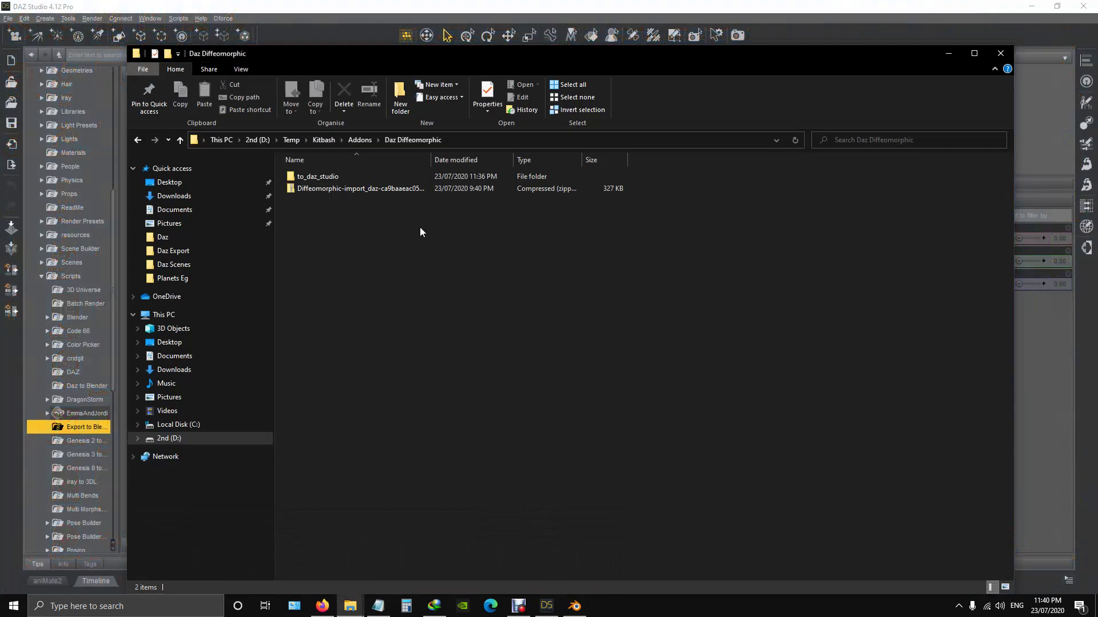
double_click(311, 176)
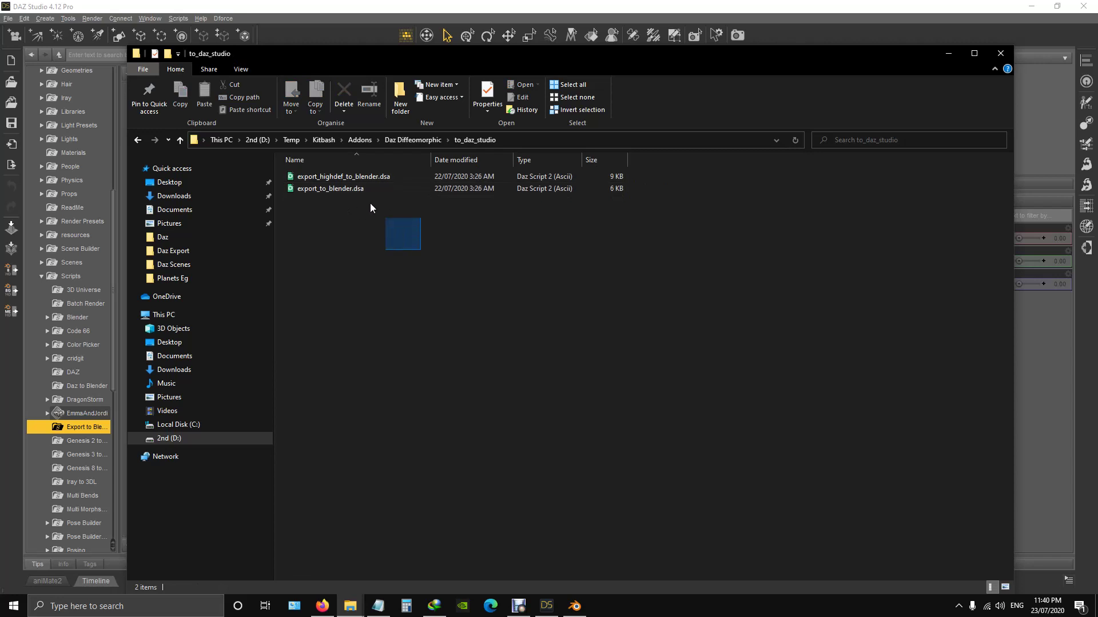
left_click_drag(370, 207, 335, 175)
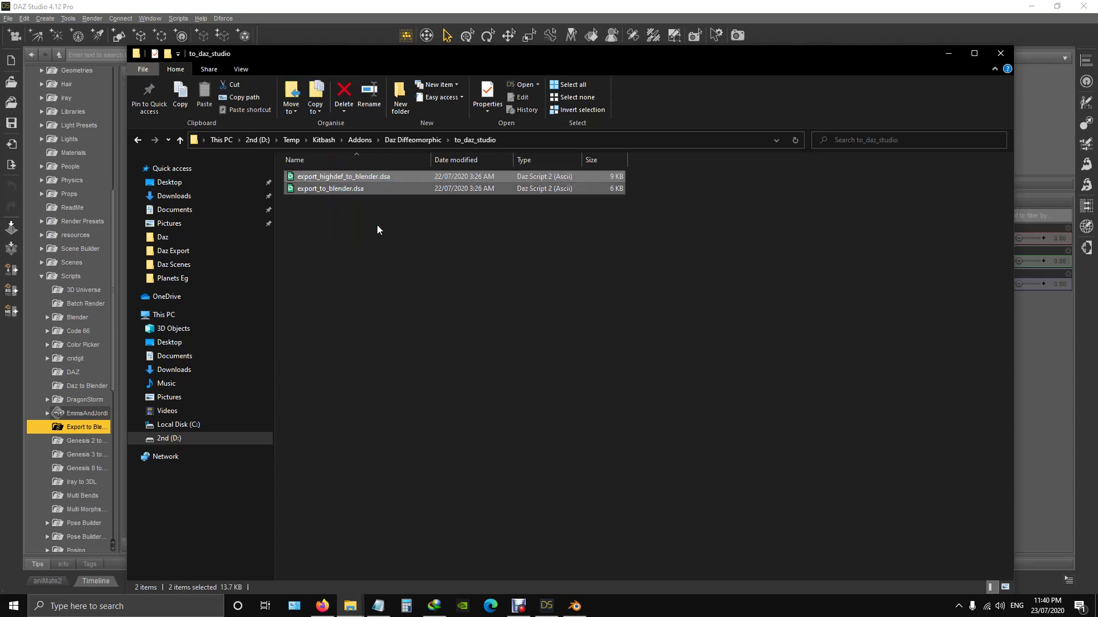
right_click(327, 187)
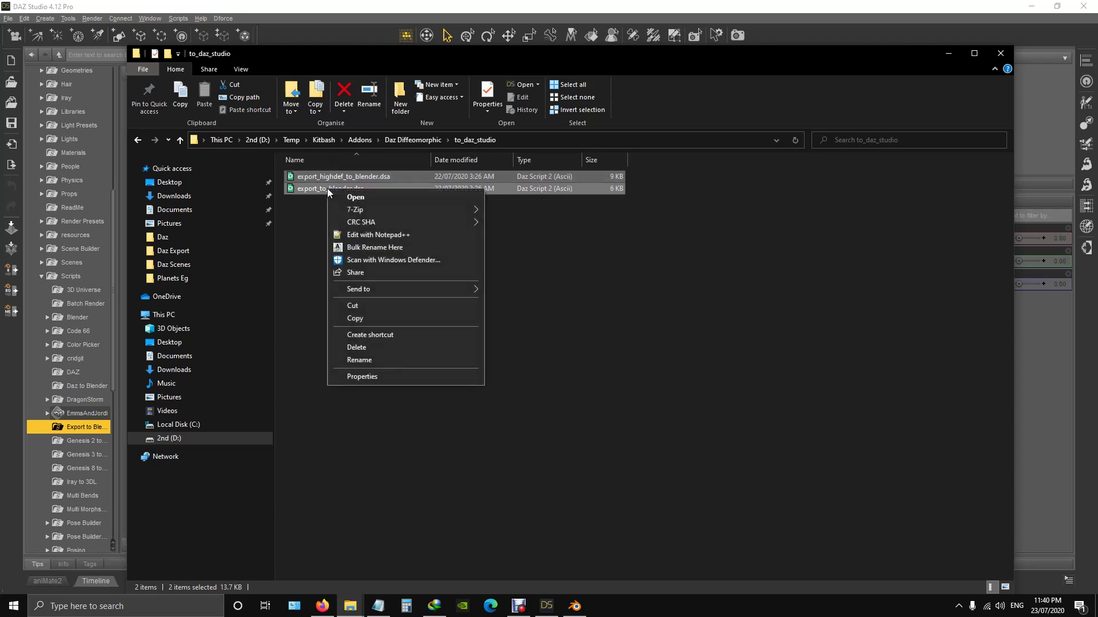
left_click(355, 319)
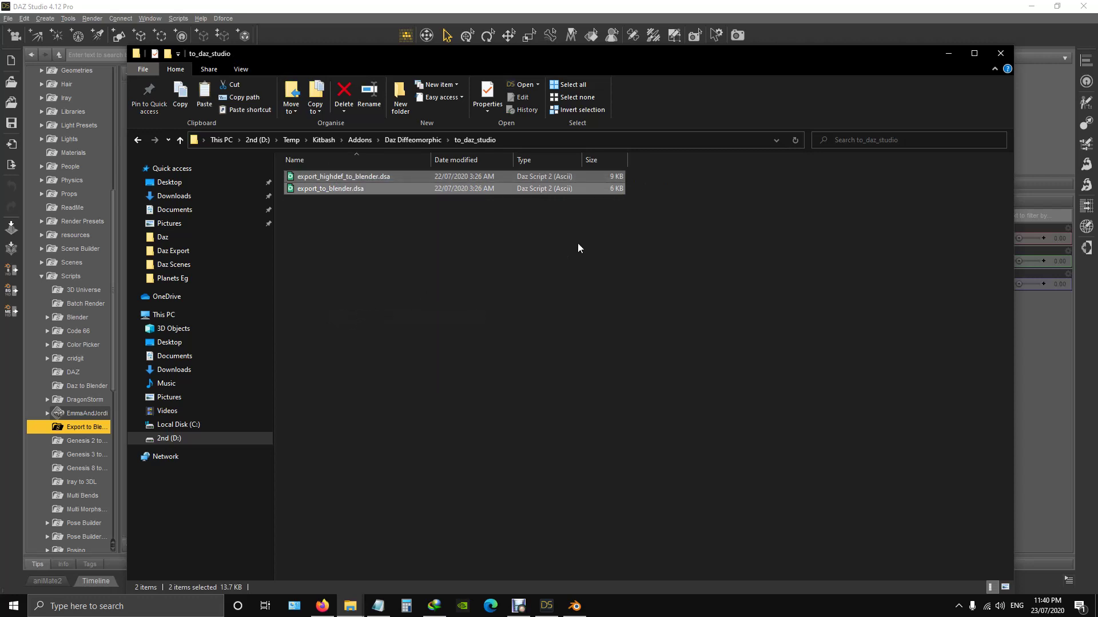
- Paste the two copied scripts into D:\My DAZ 3D Library\Scripts\Export to Blender
left_click(169, 439)
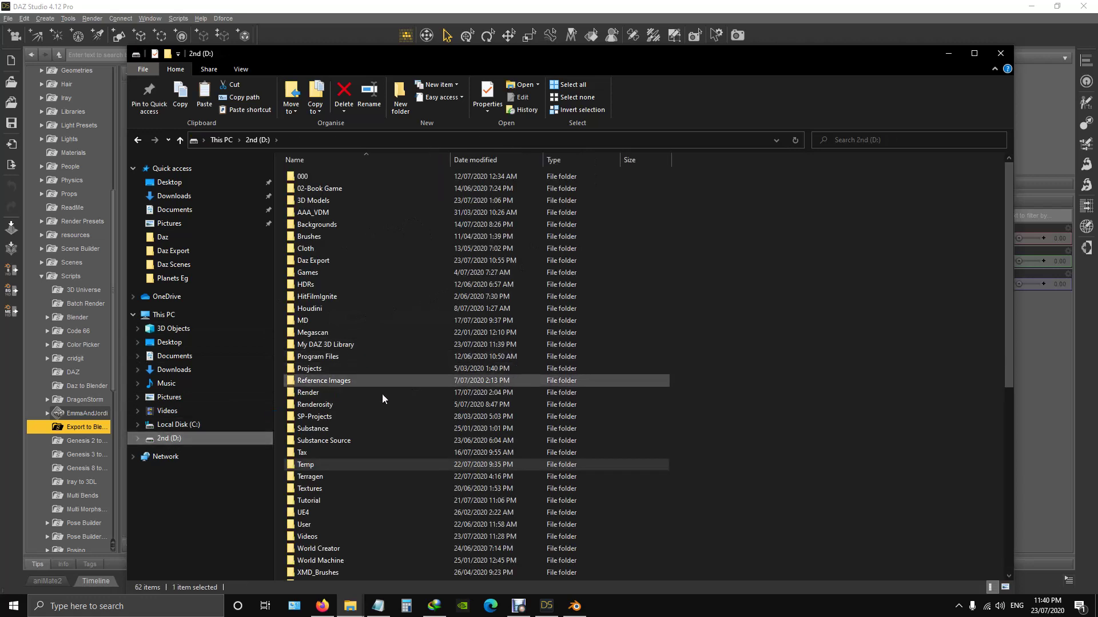
double_click(291, 346)
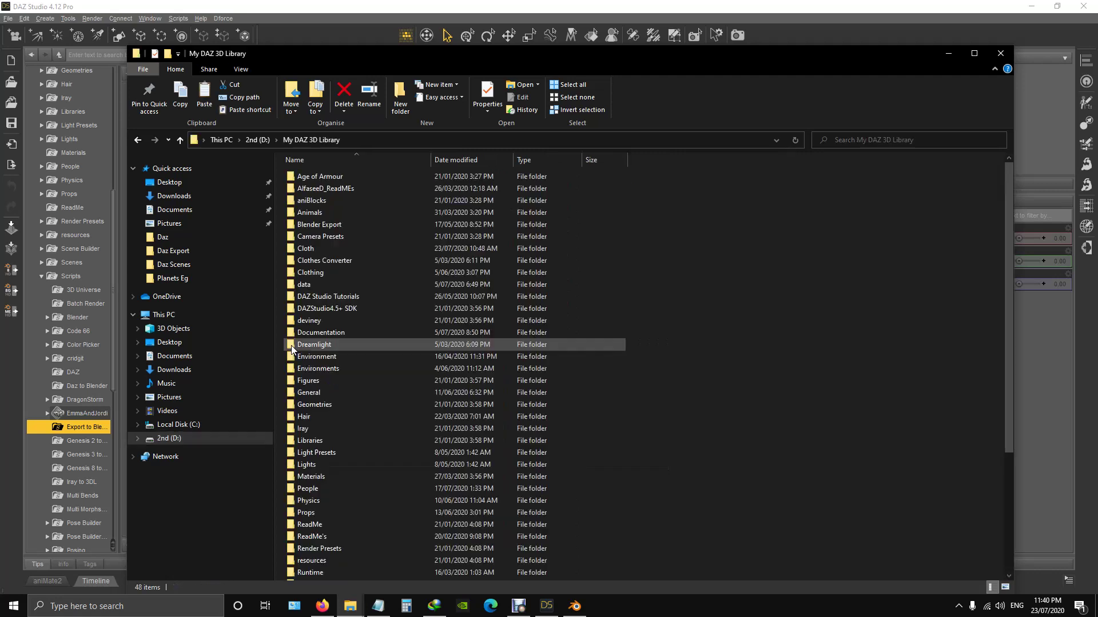
scroll(386, 320, "down", 5)
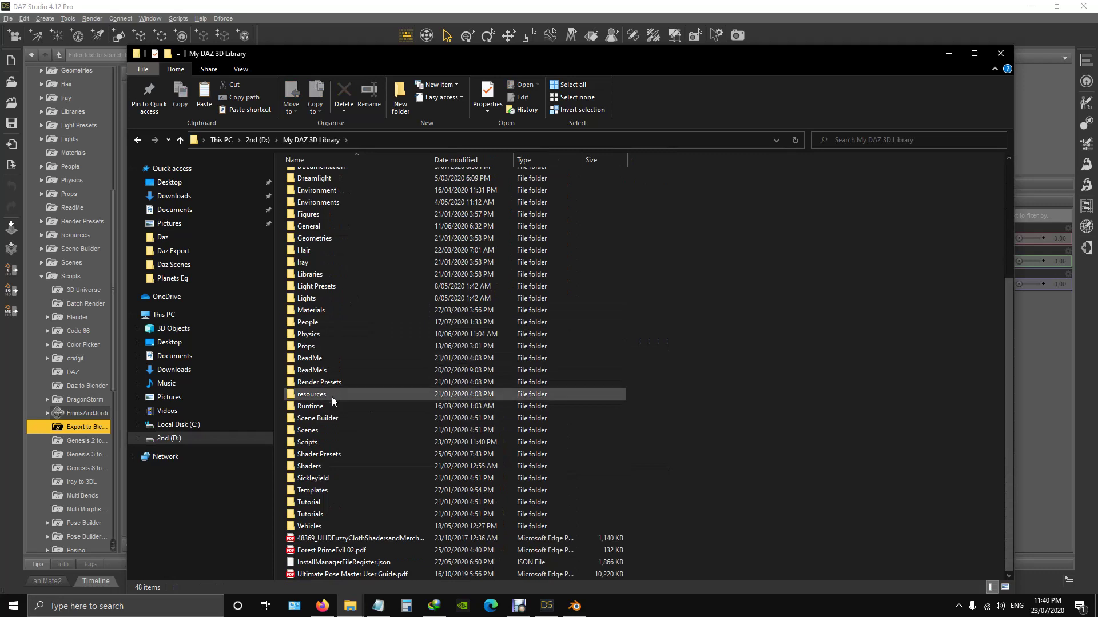
left_click(309, 444)
double_click(310, 444)
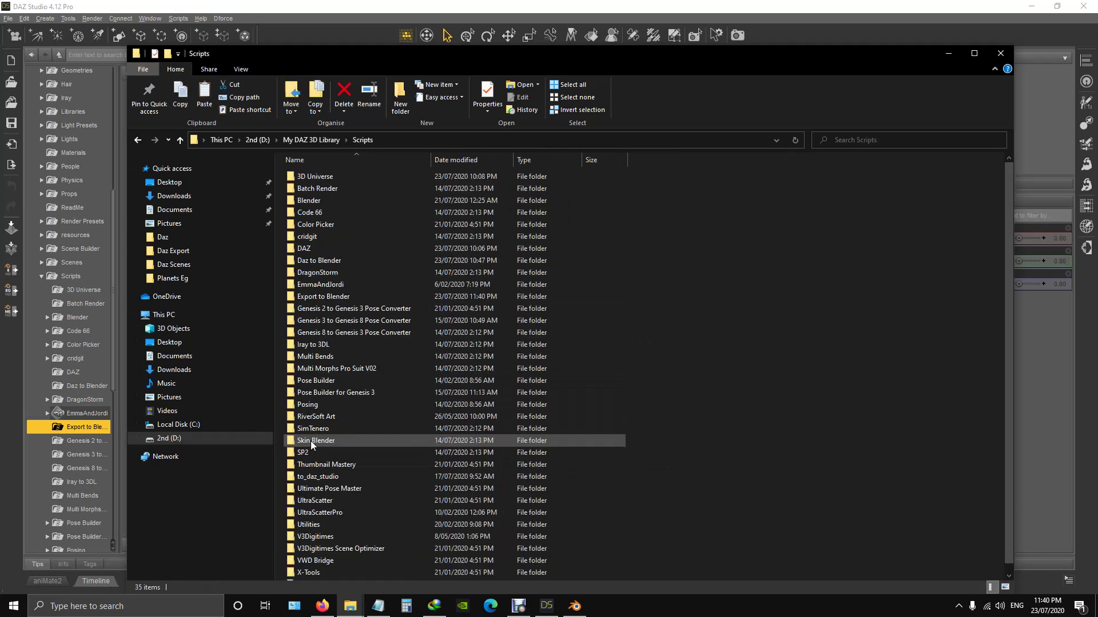
double_click(319, 297)
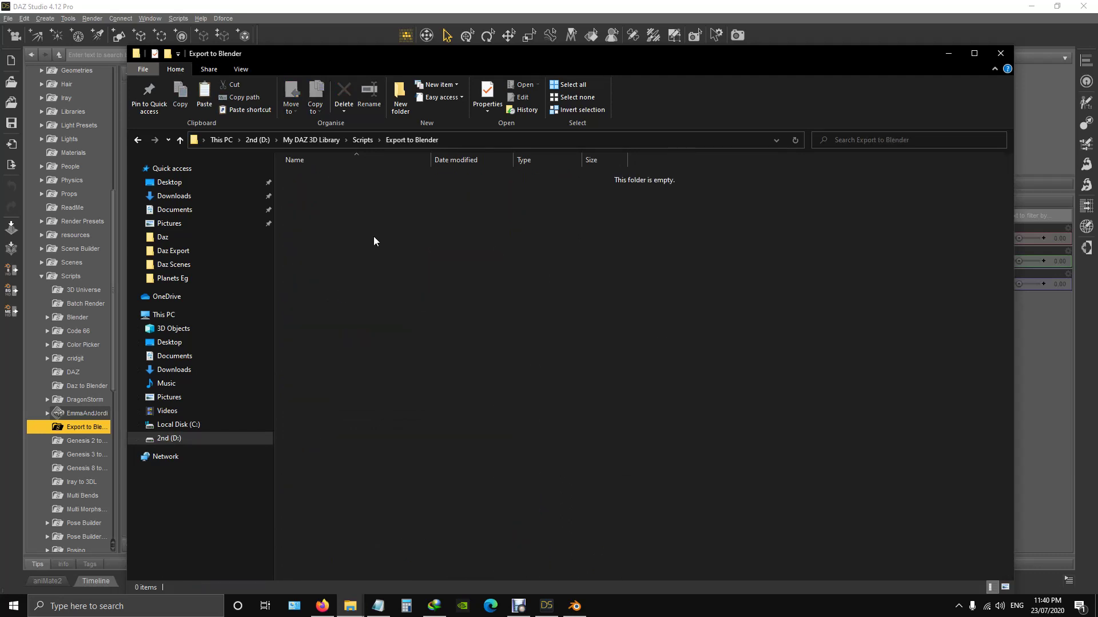
right_click(372, 235)
left_click(410, 316)
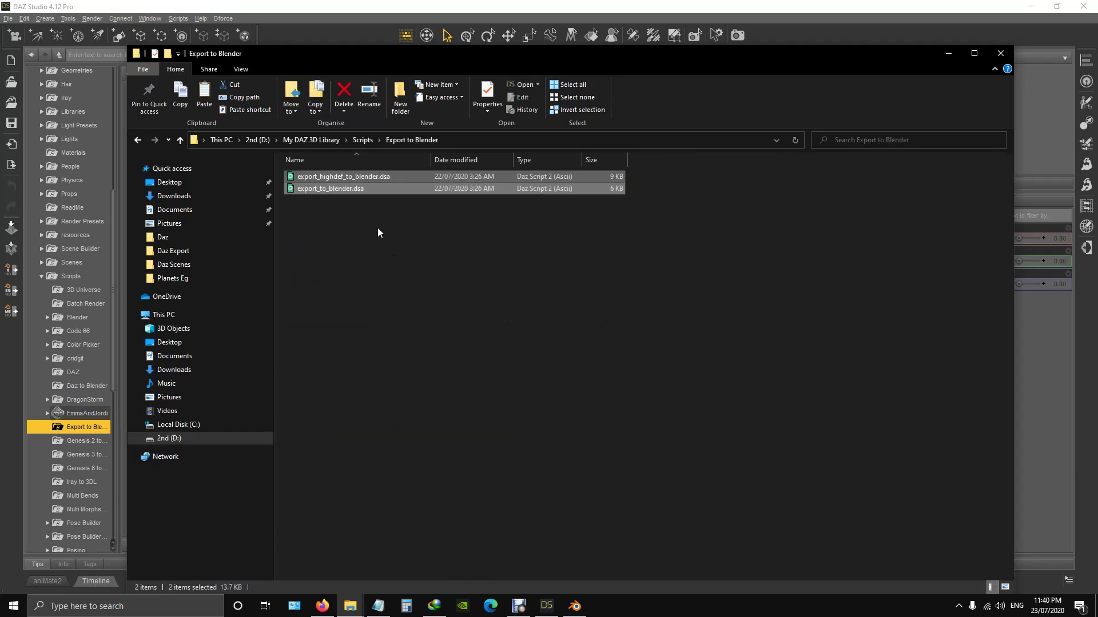
left_click(328, 229)
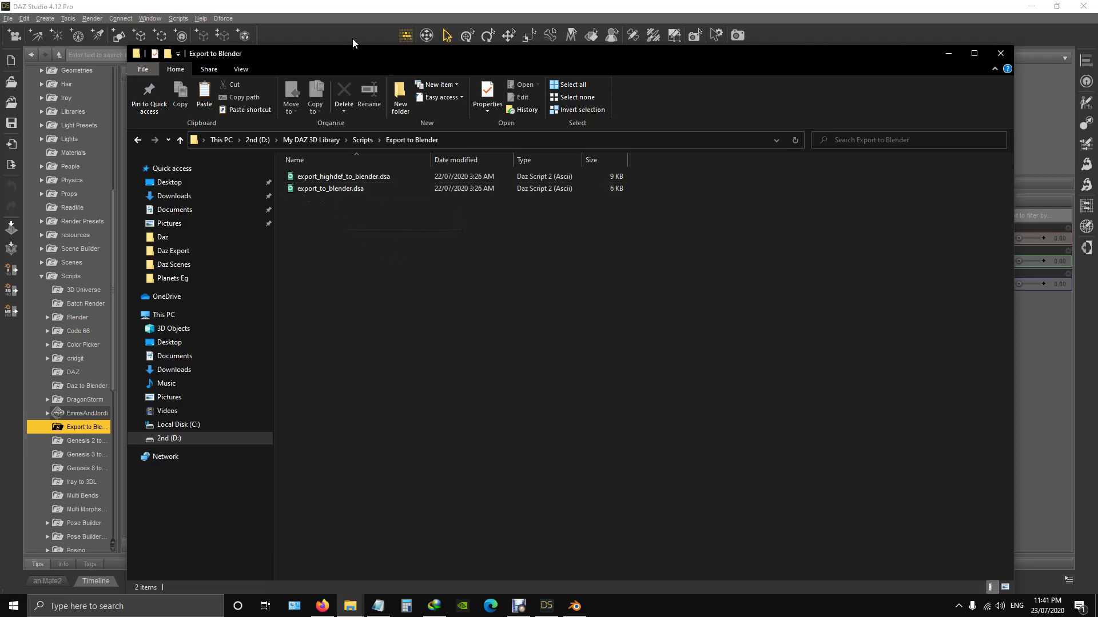
- Back in DAZ Studio, refresh the Export to Blender folder, check its two scripts and deselect the figure
left_click(360, 10)
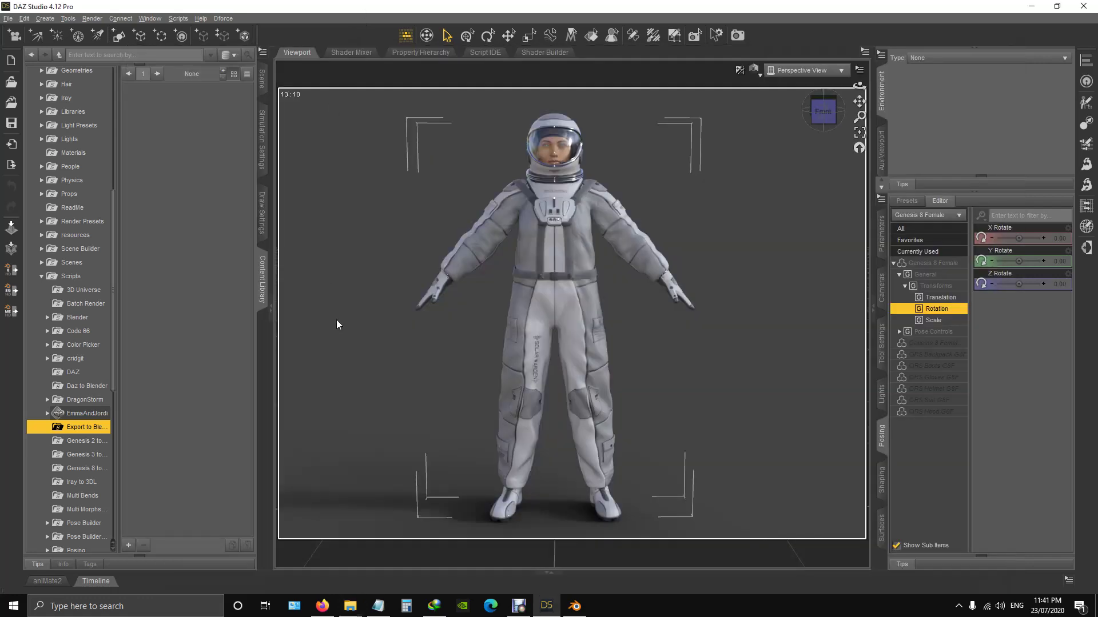
right_click(83, 429)
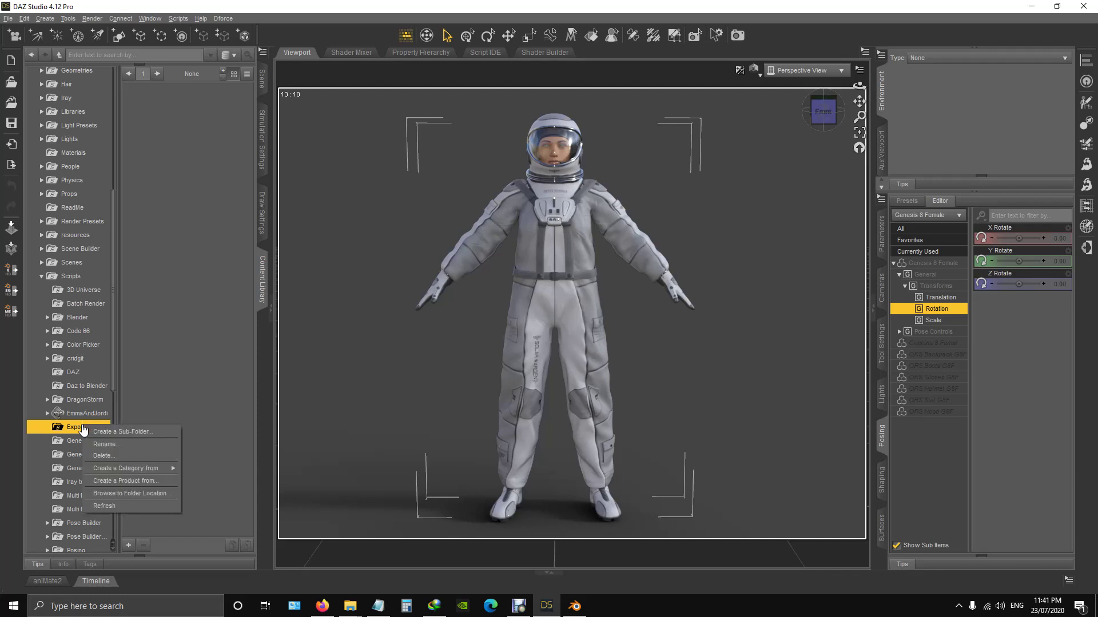
left_click(120, 504)
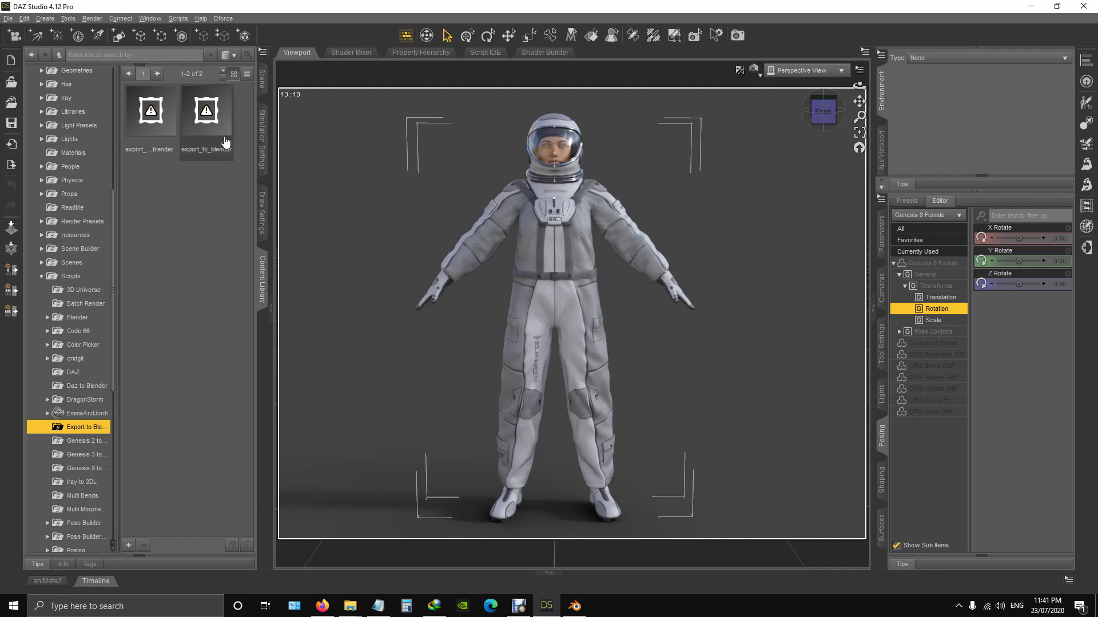
mouse_move(150, 121)
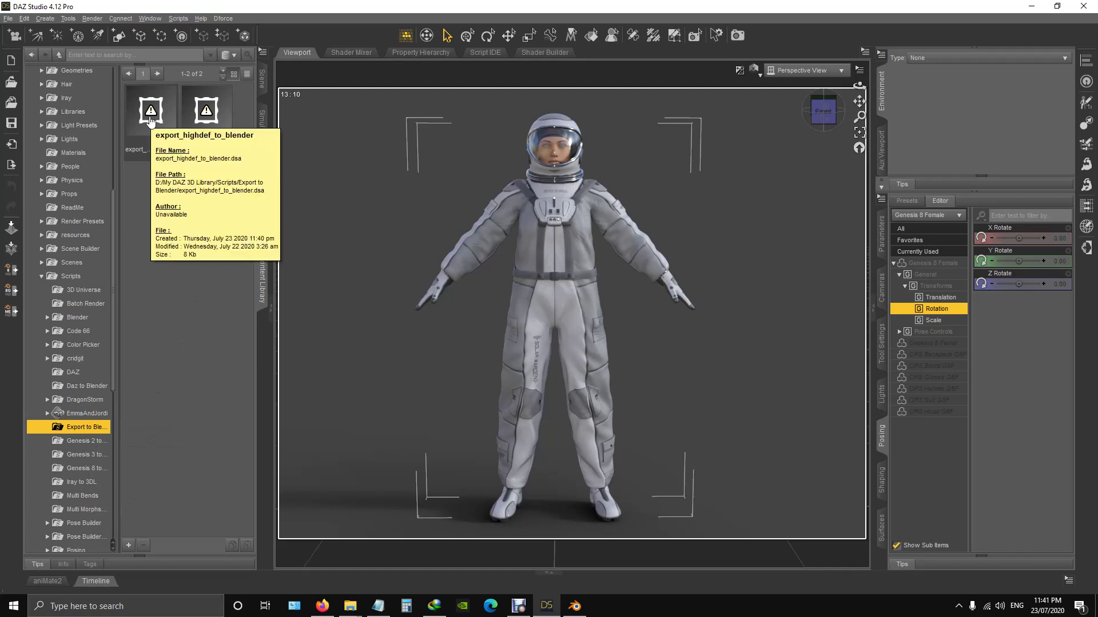
mouse_move(216, 116)
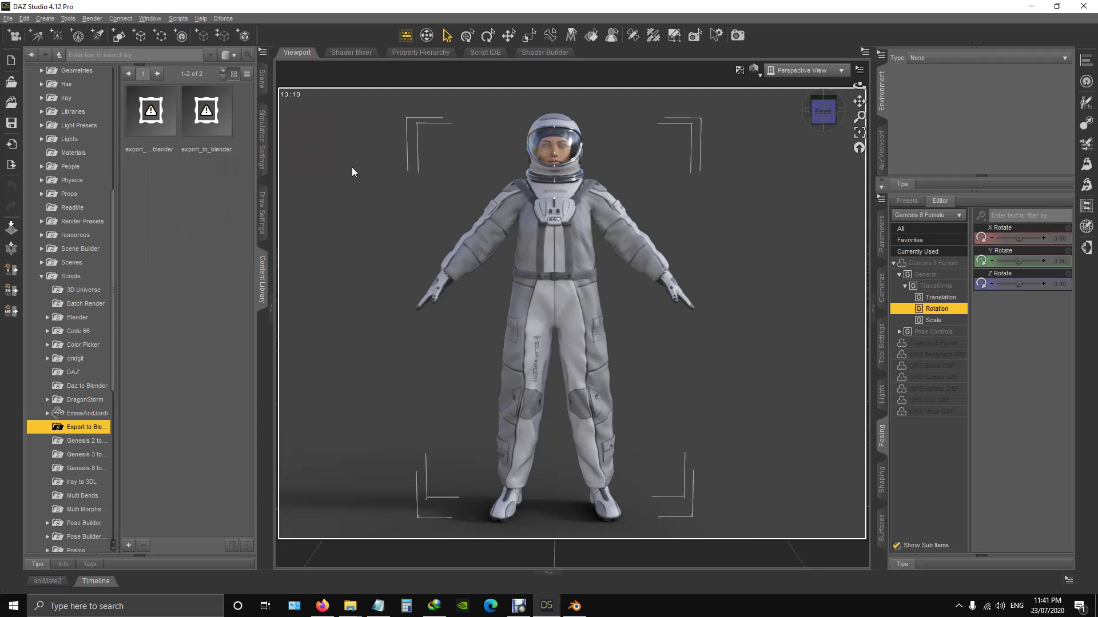
left_click(369, 179)
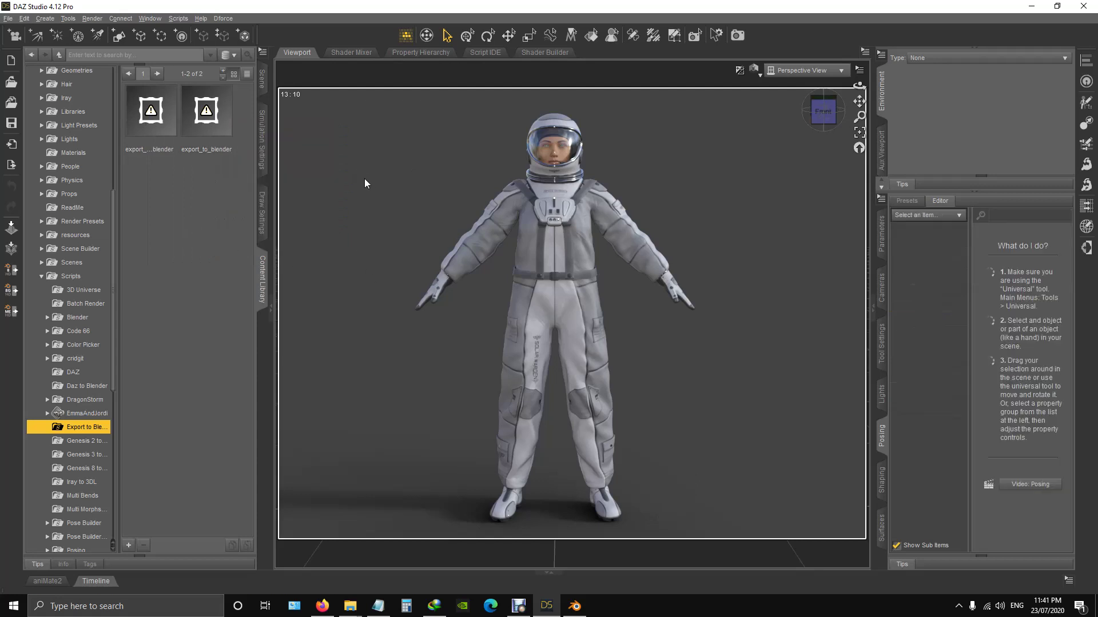
left_click(13, 20)
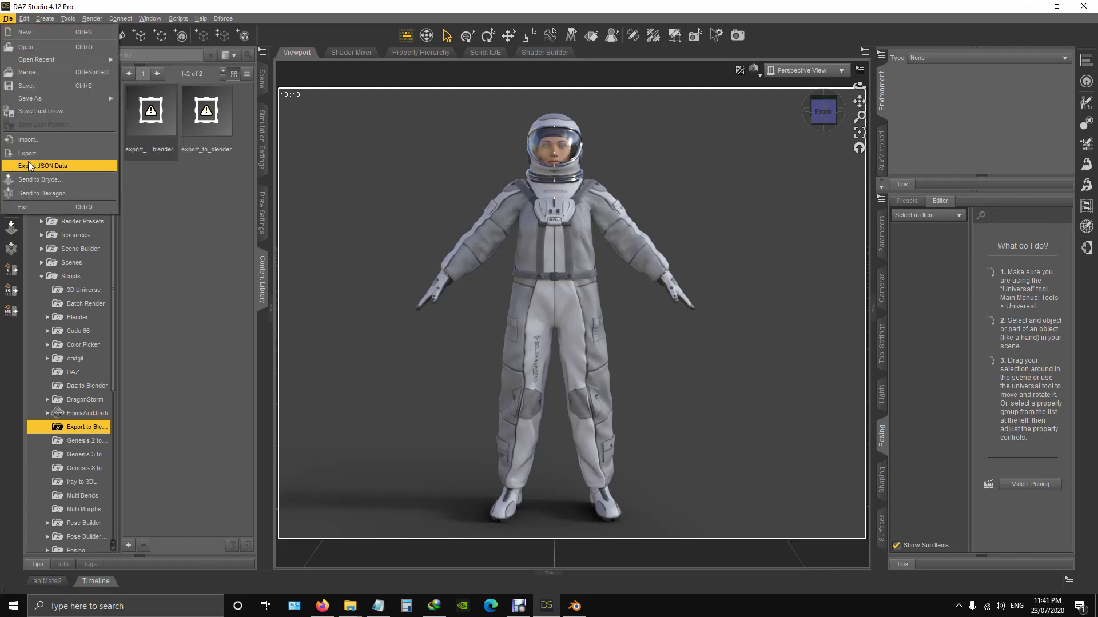
mouse_move(24, 18)
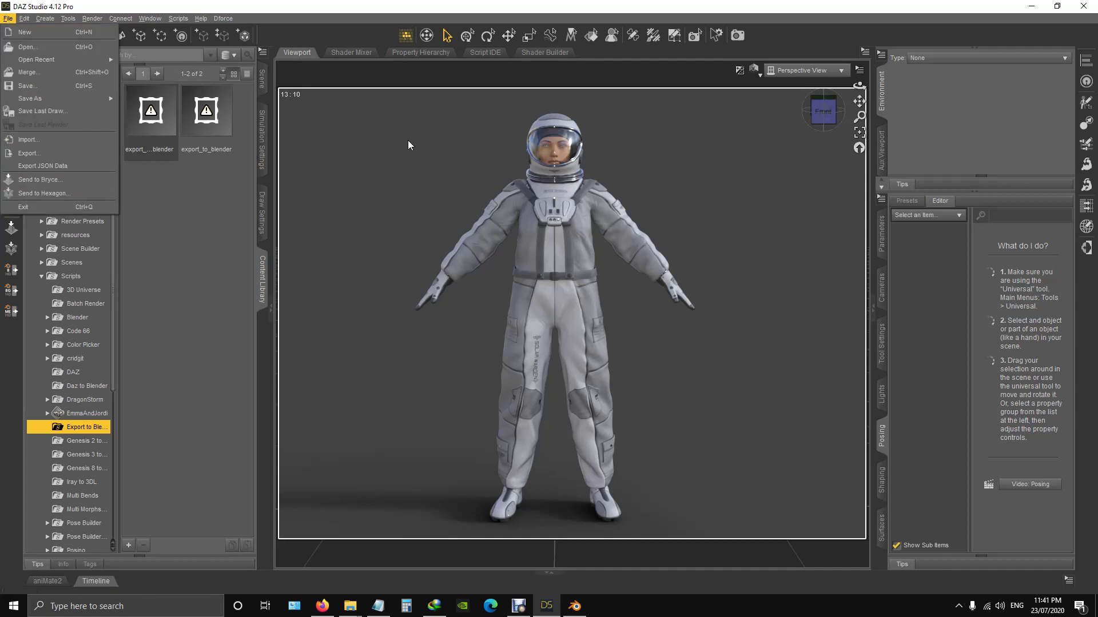
left_click(425, 172)
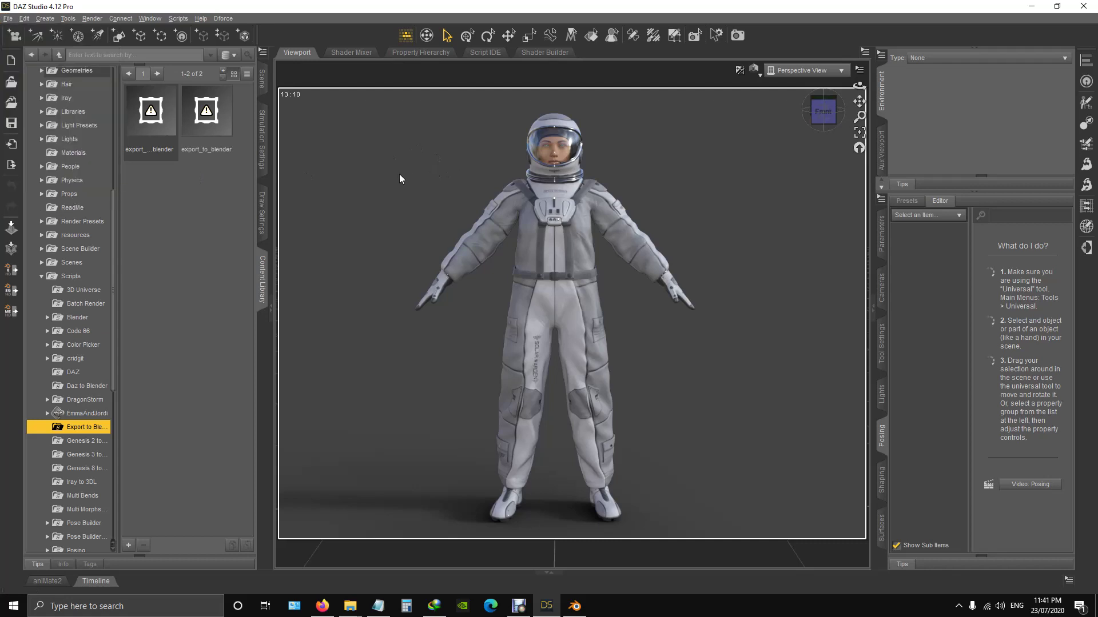
- Open the Customize DAZ Studio dialog and expand the Custom group of actions
key("F3")
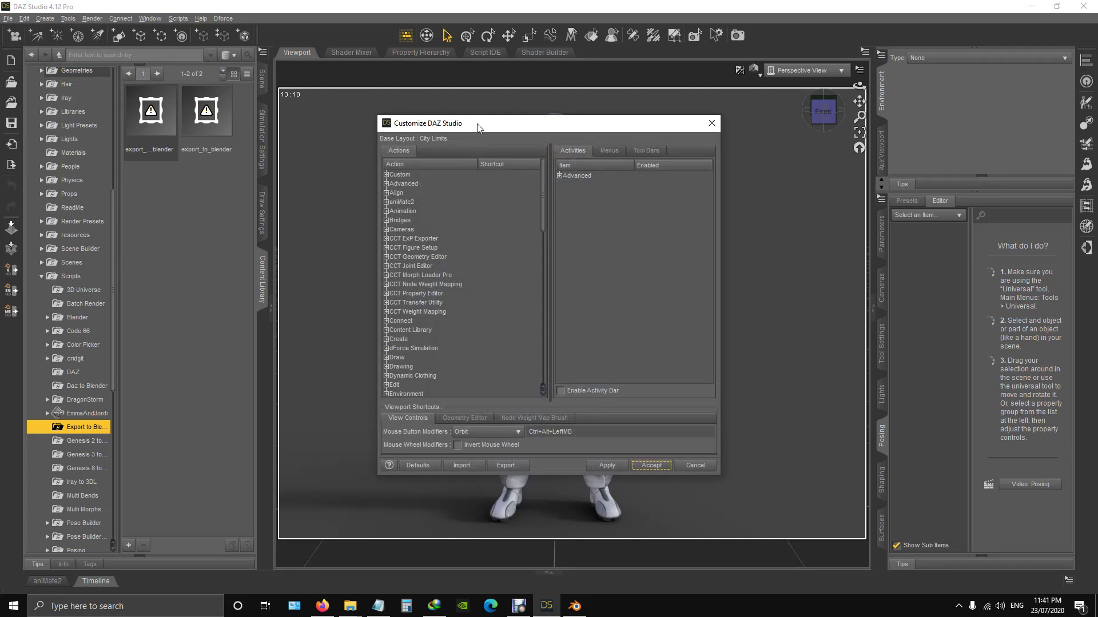
left_click_drag(473, 120, 420, 109)
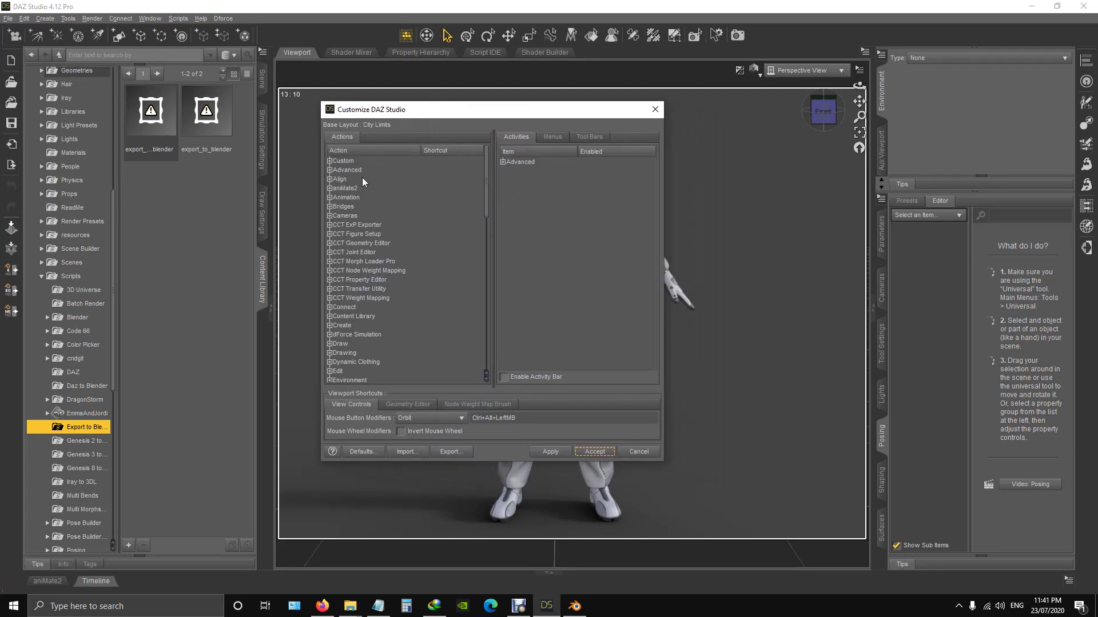
left_click(330, 161)
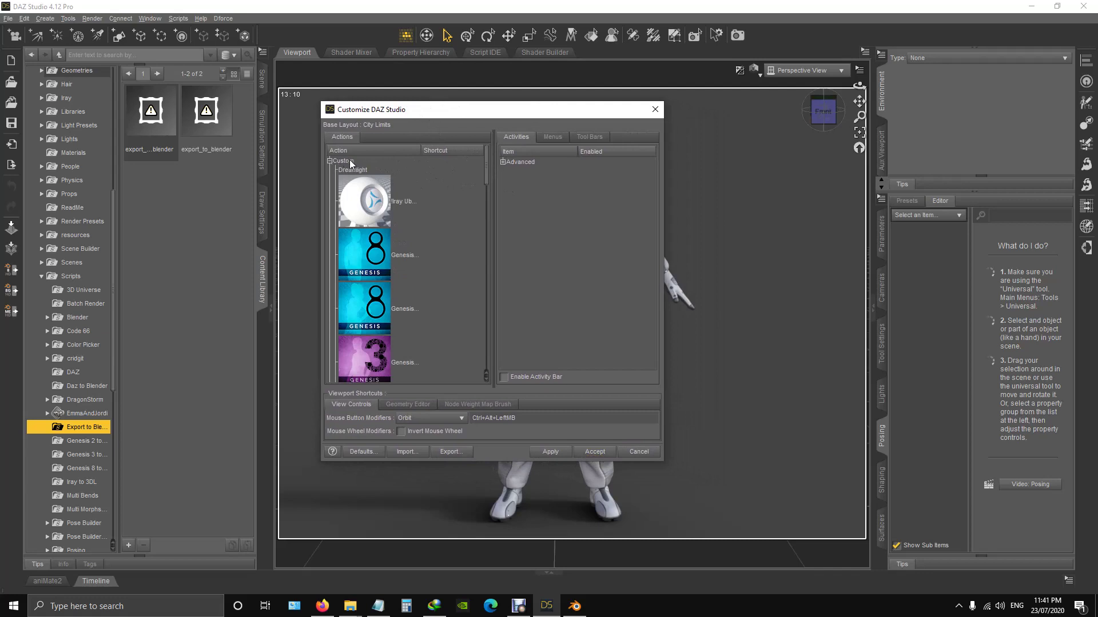
left_click(349, 162)
right_click(348, 163)
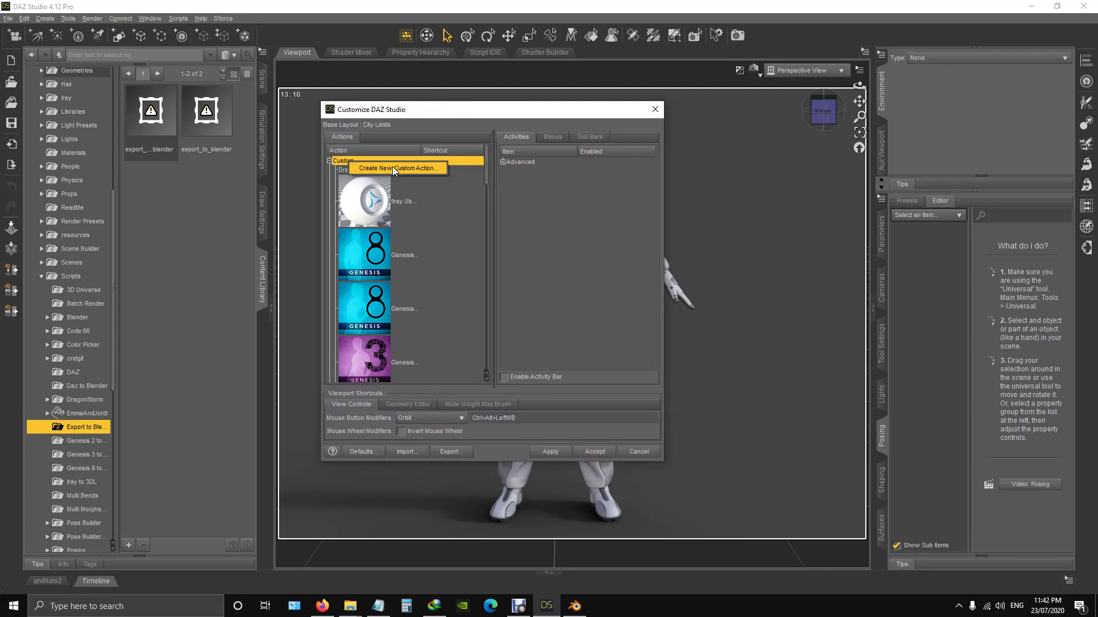
left_click(483, 107)
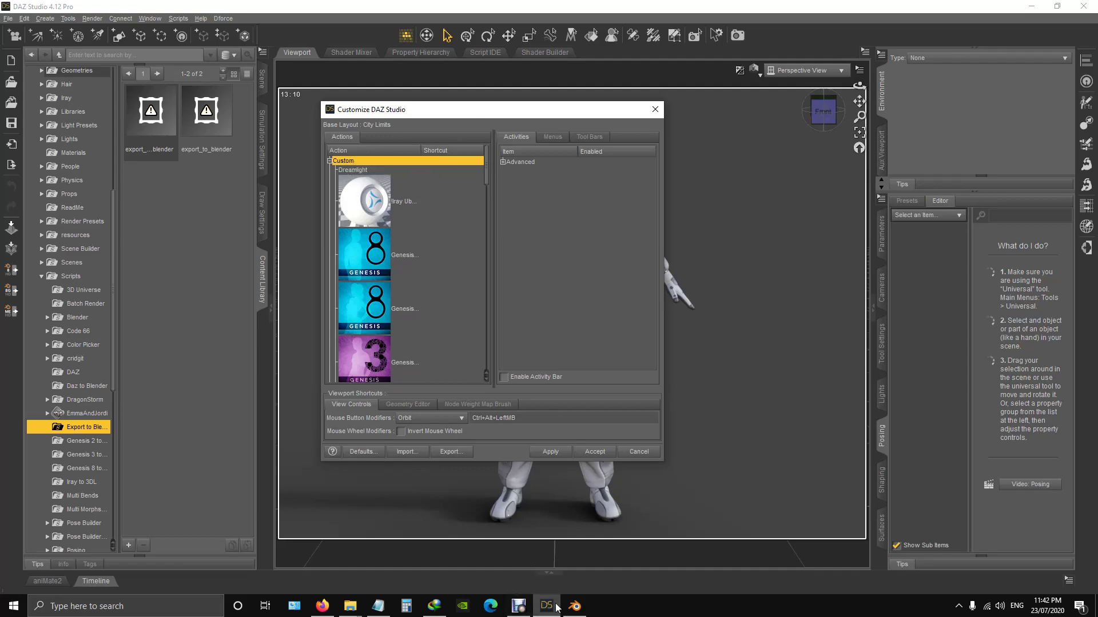
- In File Explorer, copy the folder path D:\My DAZ 3D Library\Scripts\Export to Blender, and return to the DAZ Studio customization dialog
mouse_move(349, 611)
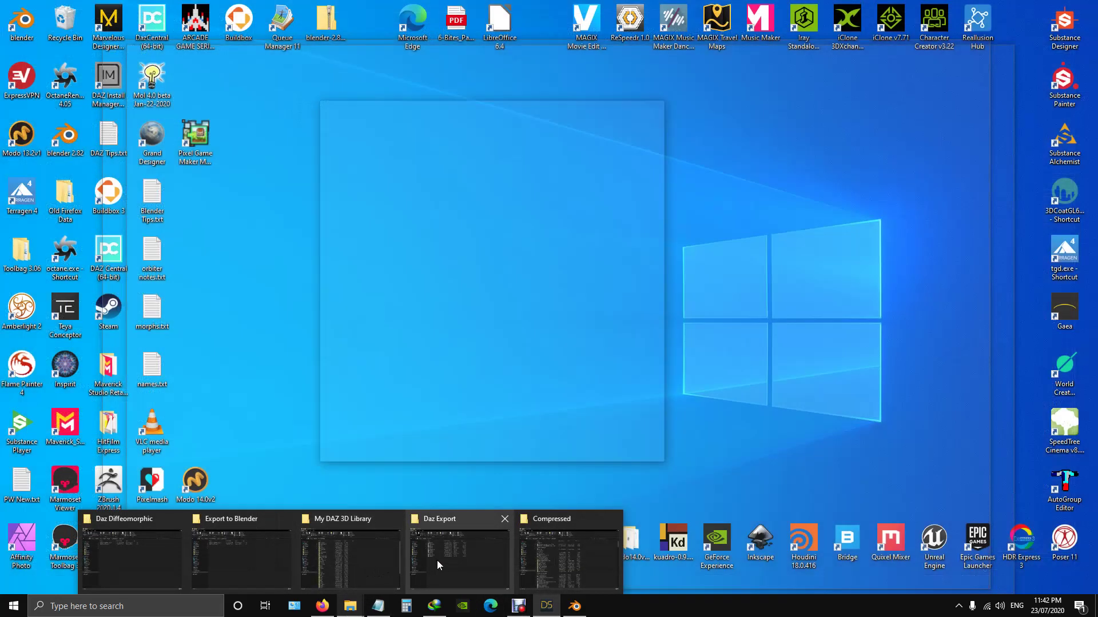
mouse_move(251, 547)
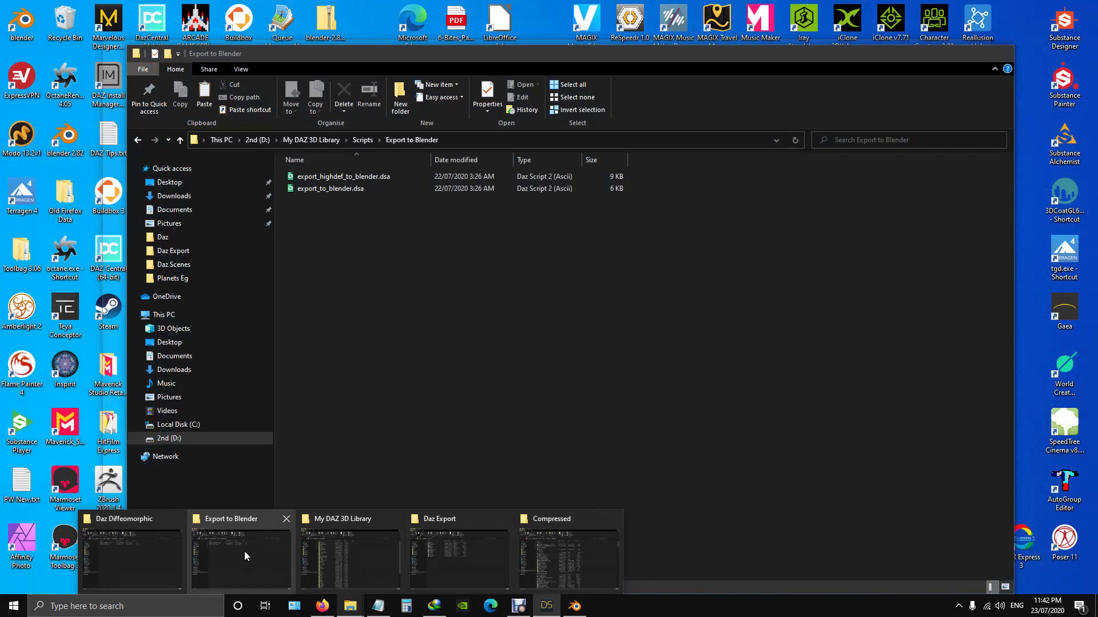
left_click(244, 551)
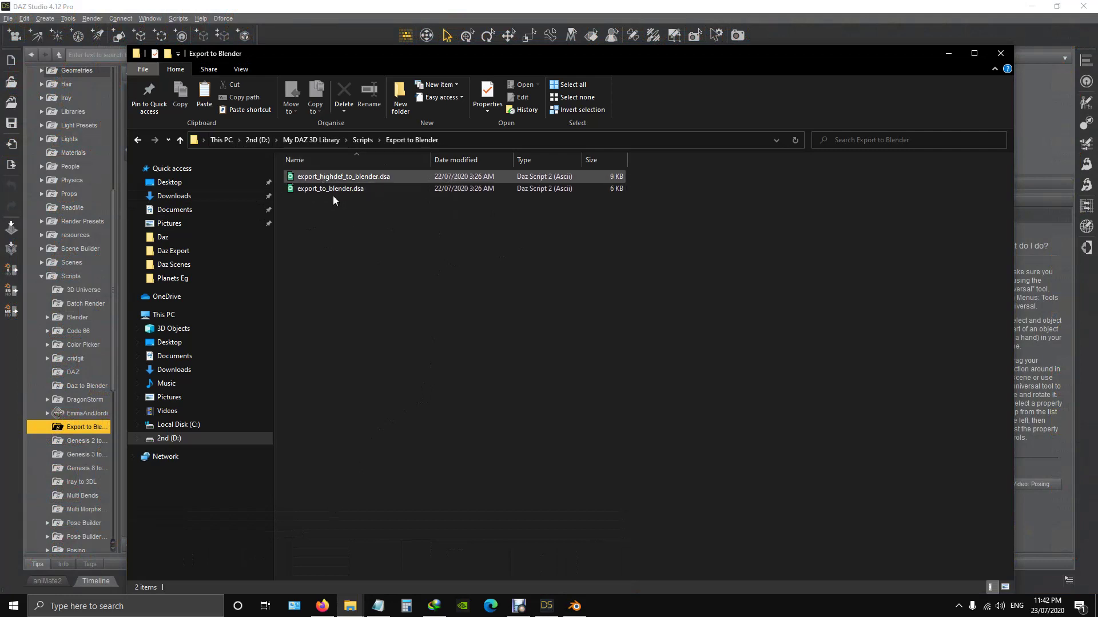
left_click(457, 140)
key("ctrl+c")
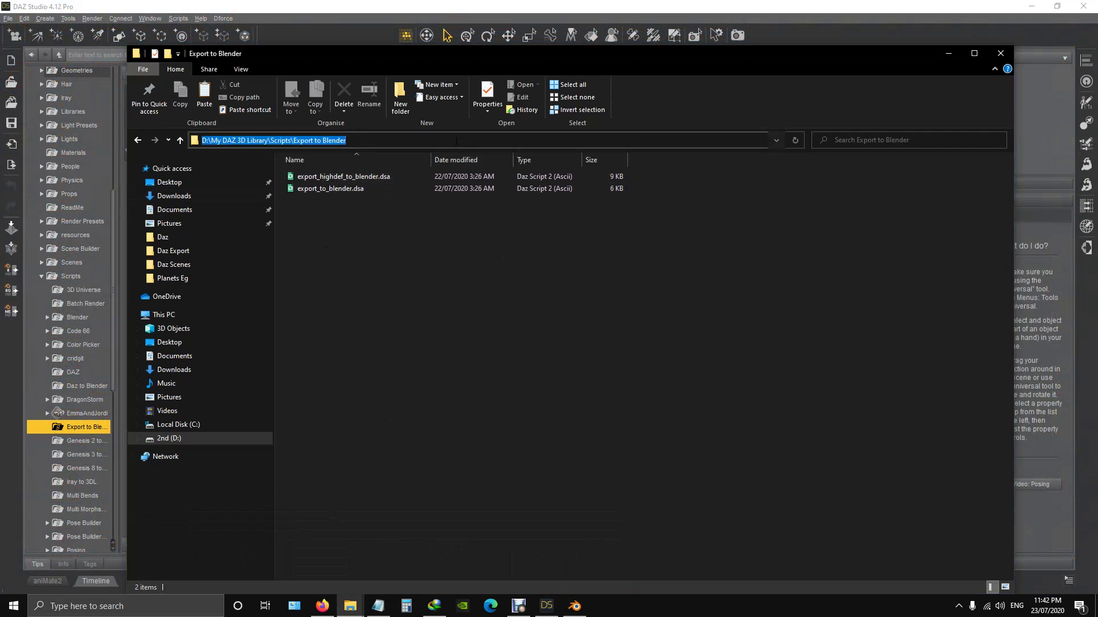
right_click(297, 140)
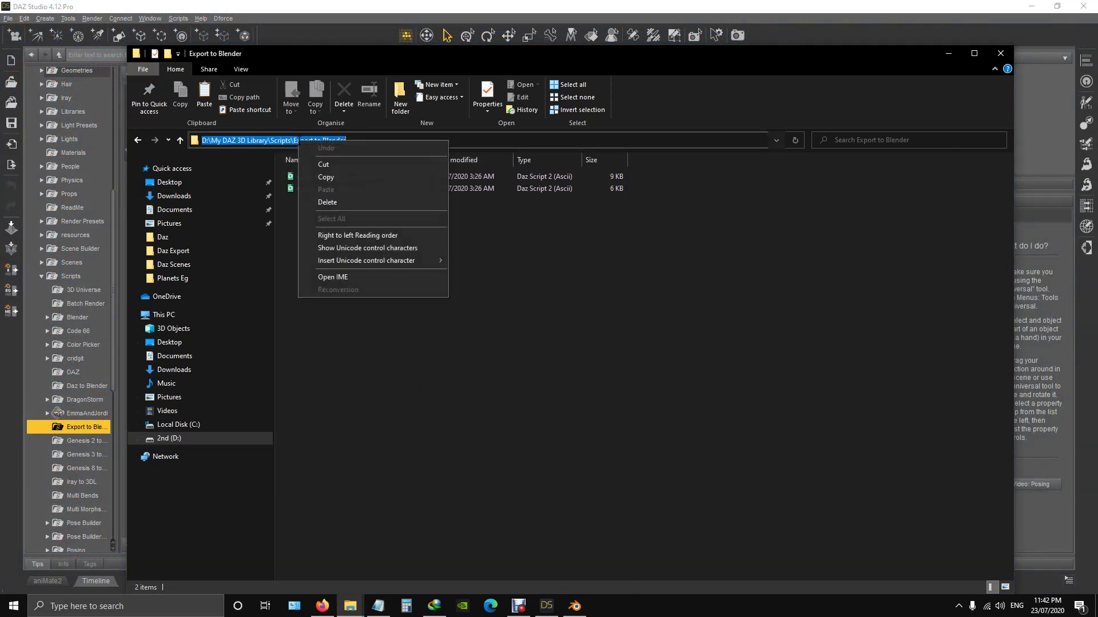
left_click(340, 174)
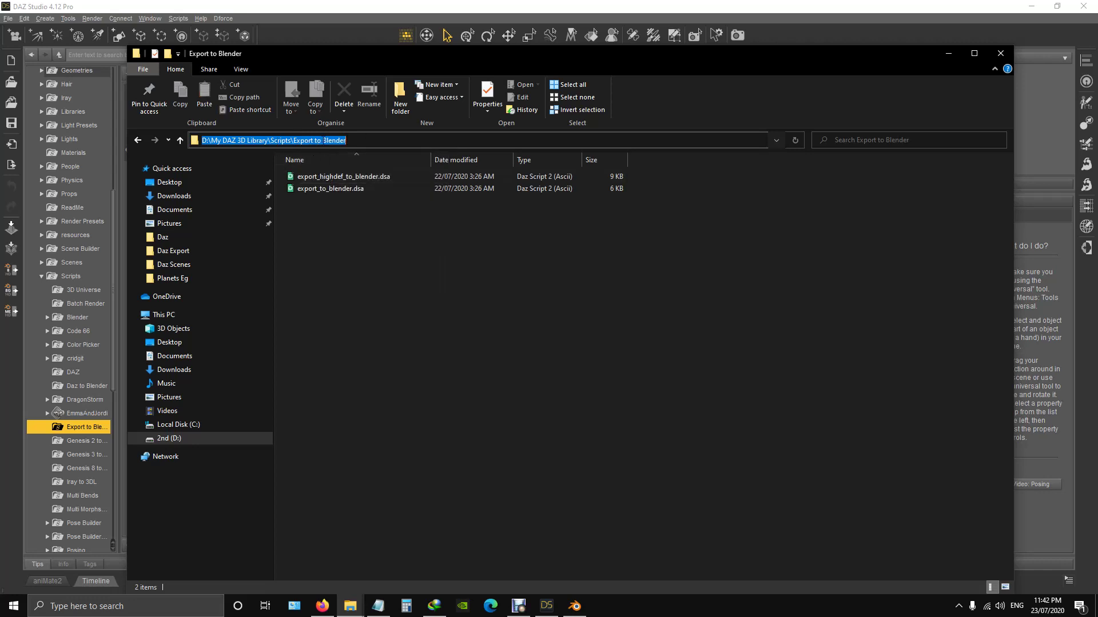
left_click(415, 318)
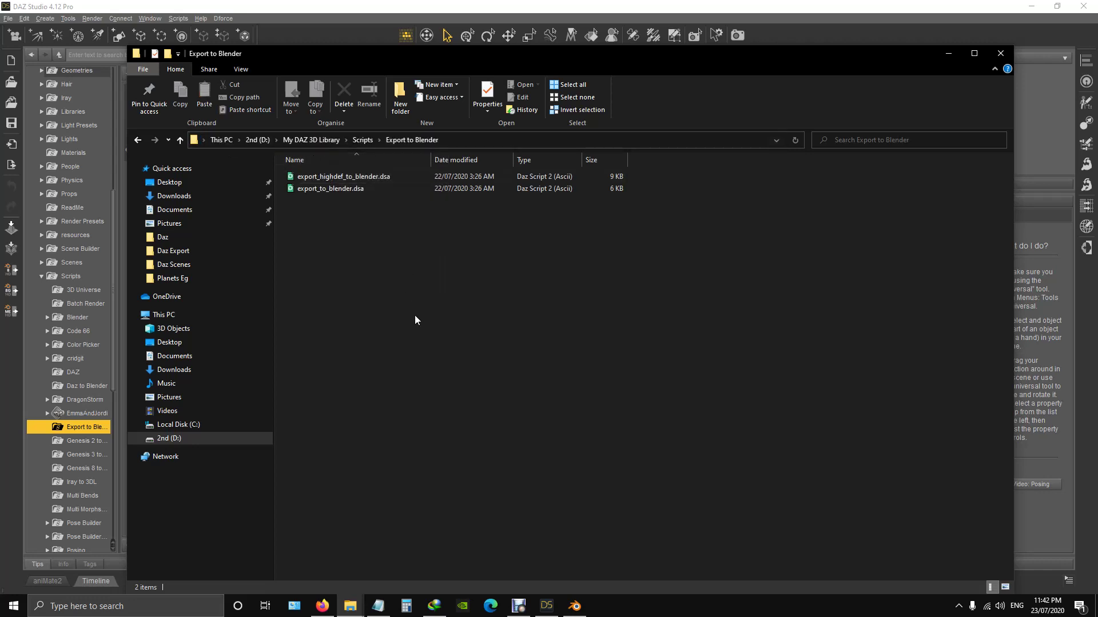
left_click(375, 11)
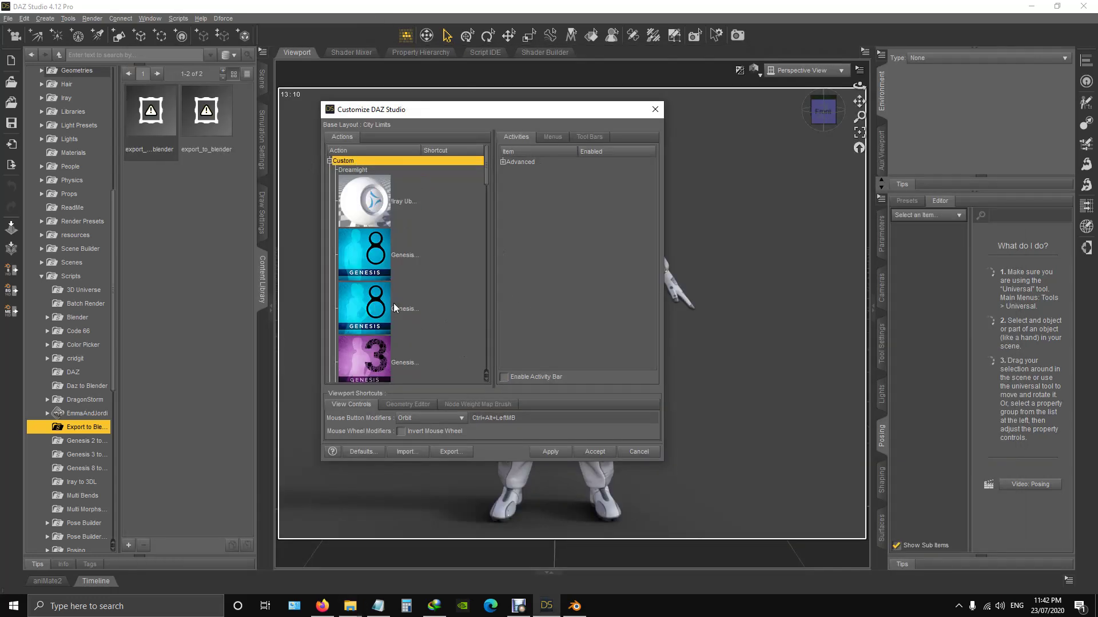
- Create a new custom action in the Custom group and set its menu text to "Export to Blender"
right_click(355, 165)
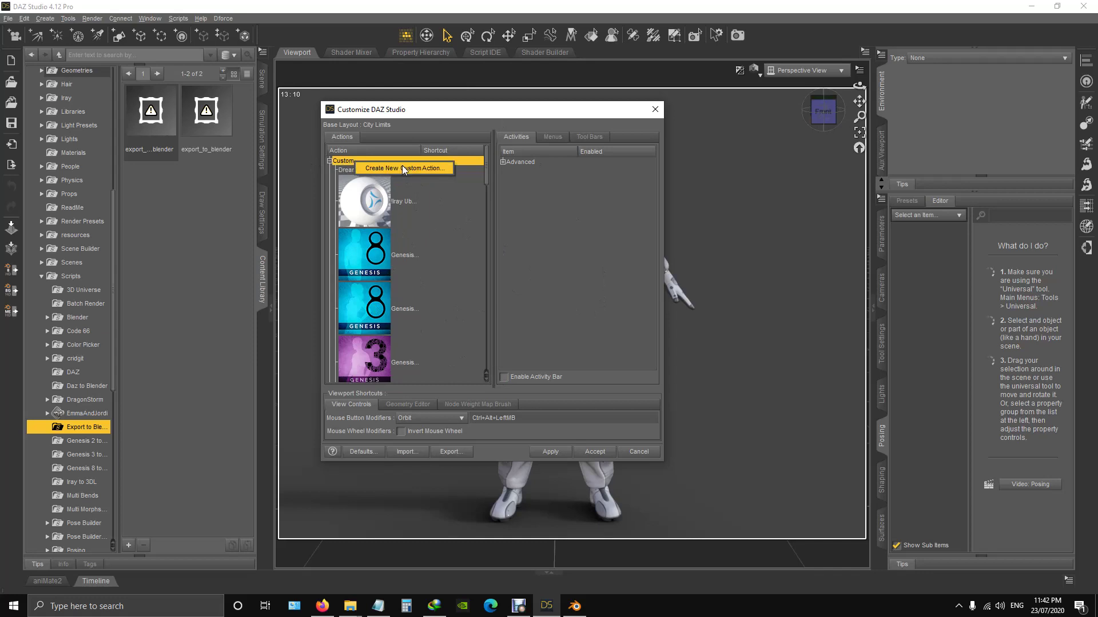
left_click(402, 166)
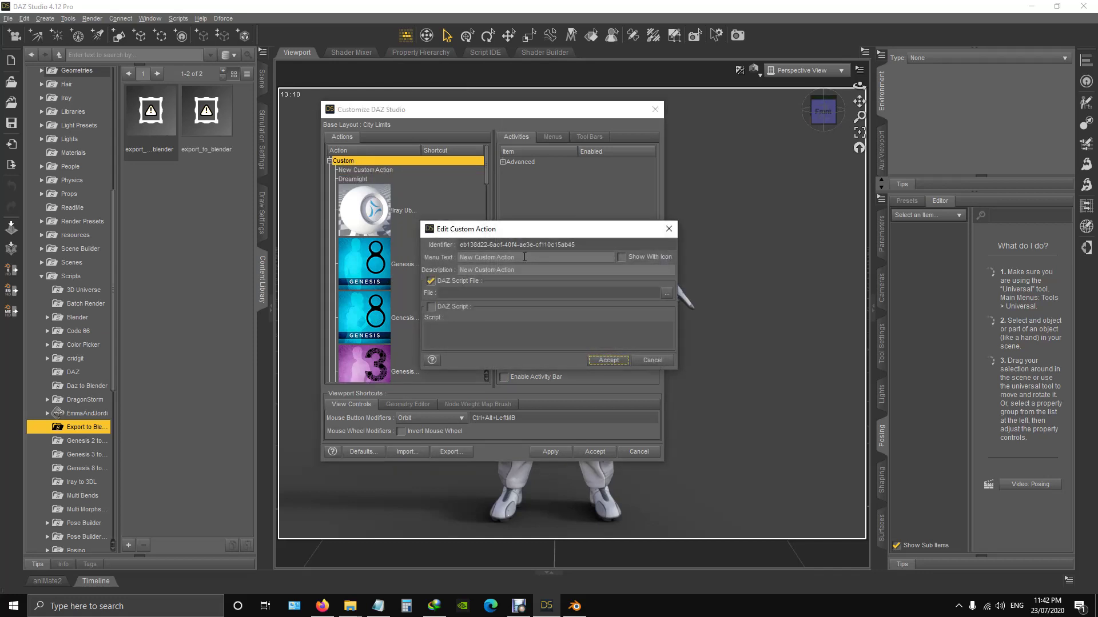
left_click_drag(516, 257, 459, 257)
type("Export to Blender")
left_click(523, 270)
- Assign export_to_blender.dsa from D:\My DAZ 3D Library\Scripts\Export to Blender as the custom action's script file
left_click(666, 293)
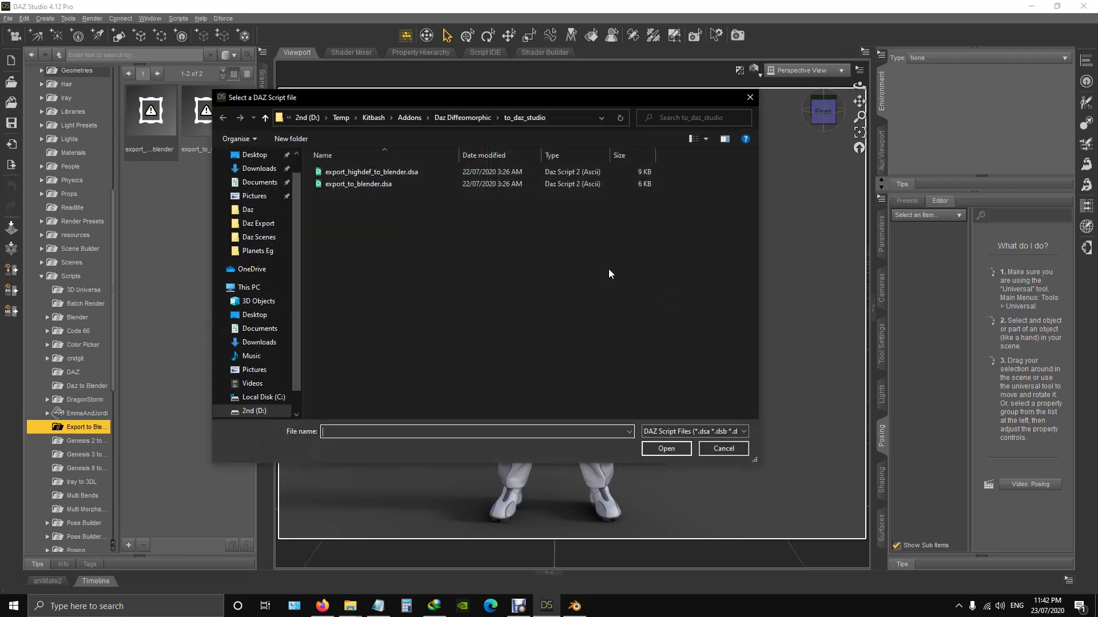
left_click(562, 119)
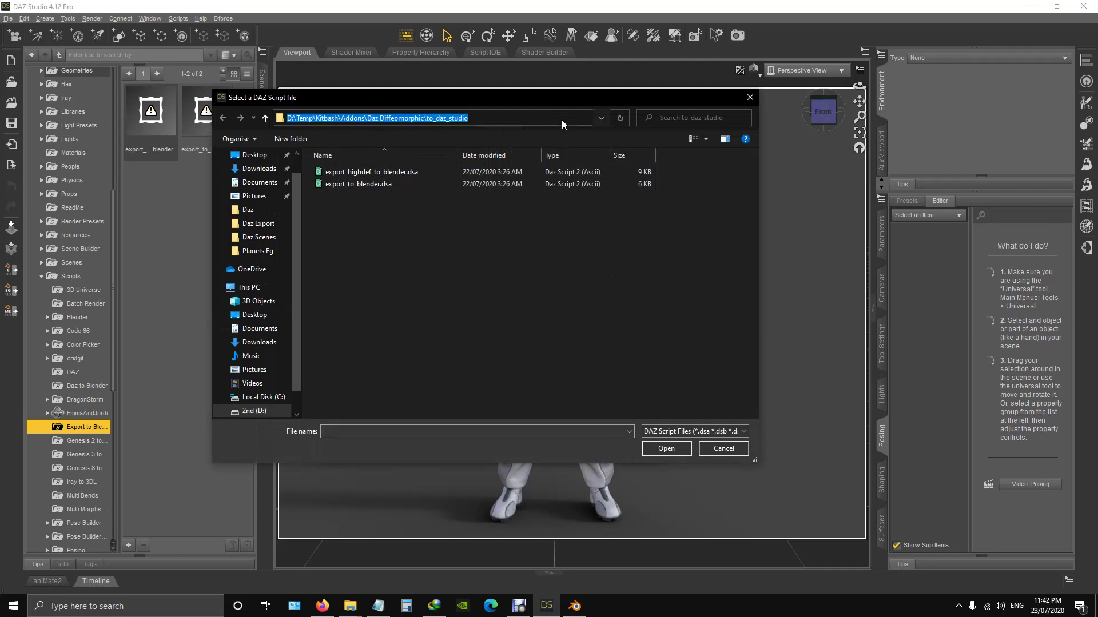
key("ctrl+v")
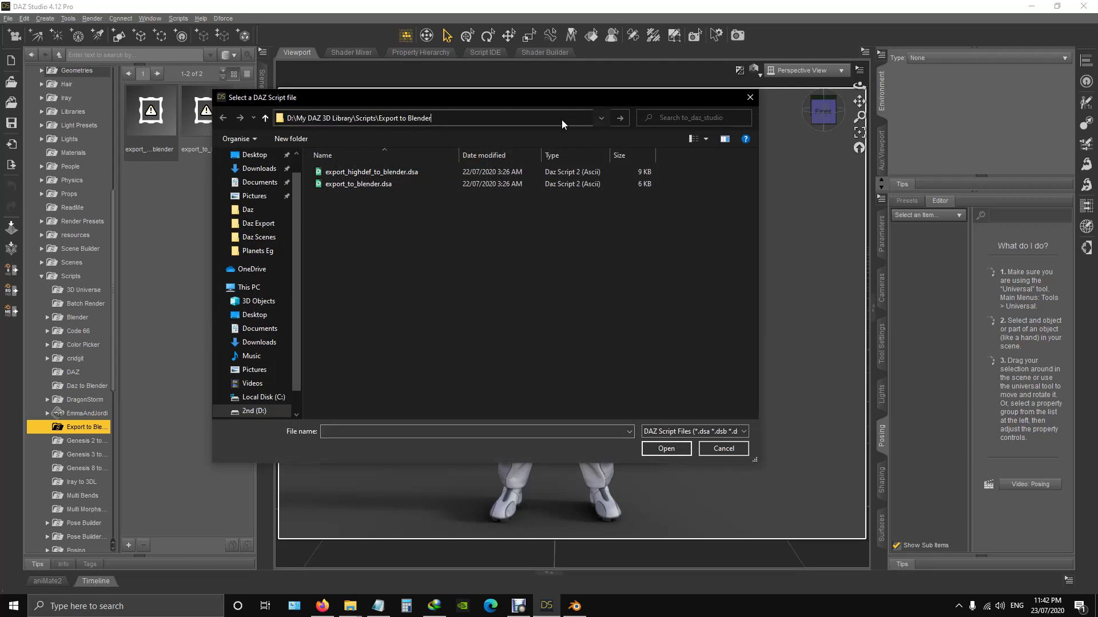
key("Return")
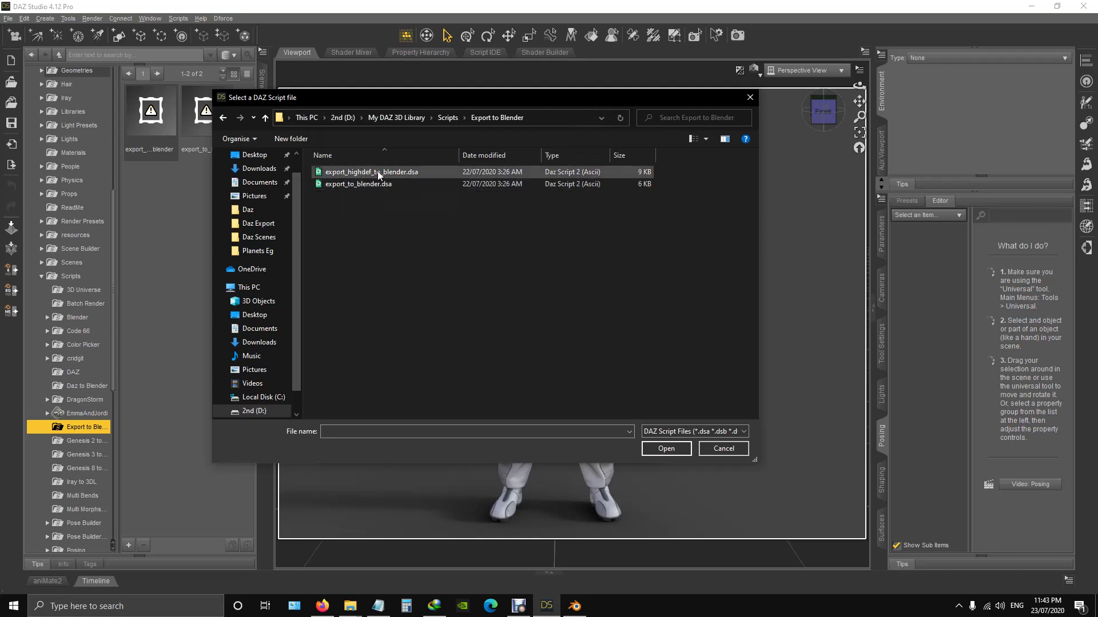
left_click(351, 184)
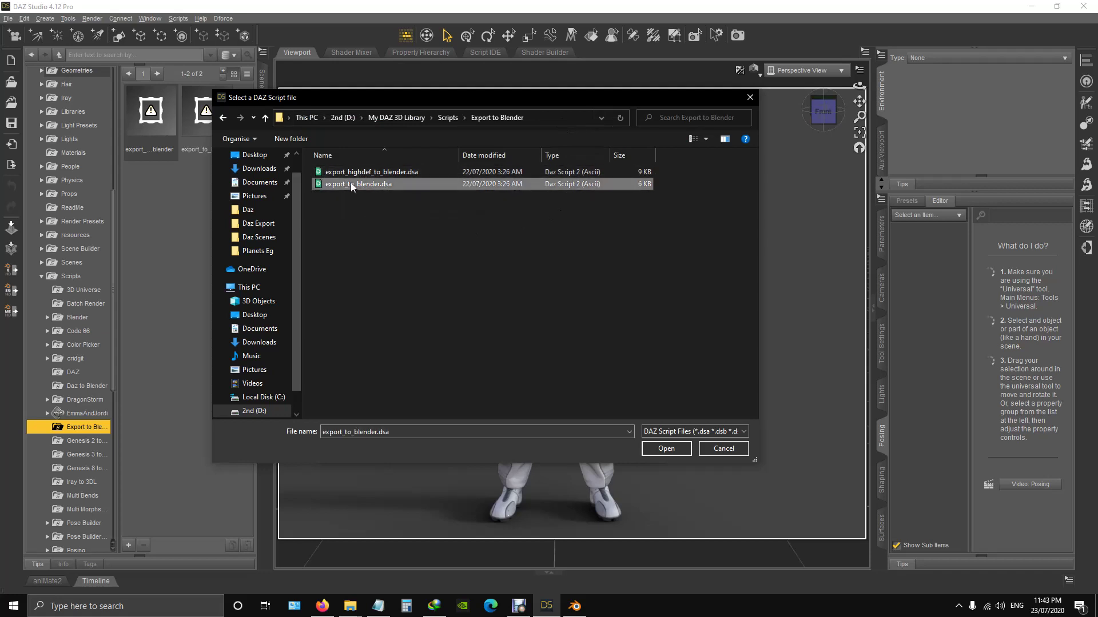
left_click(665, 452)
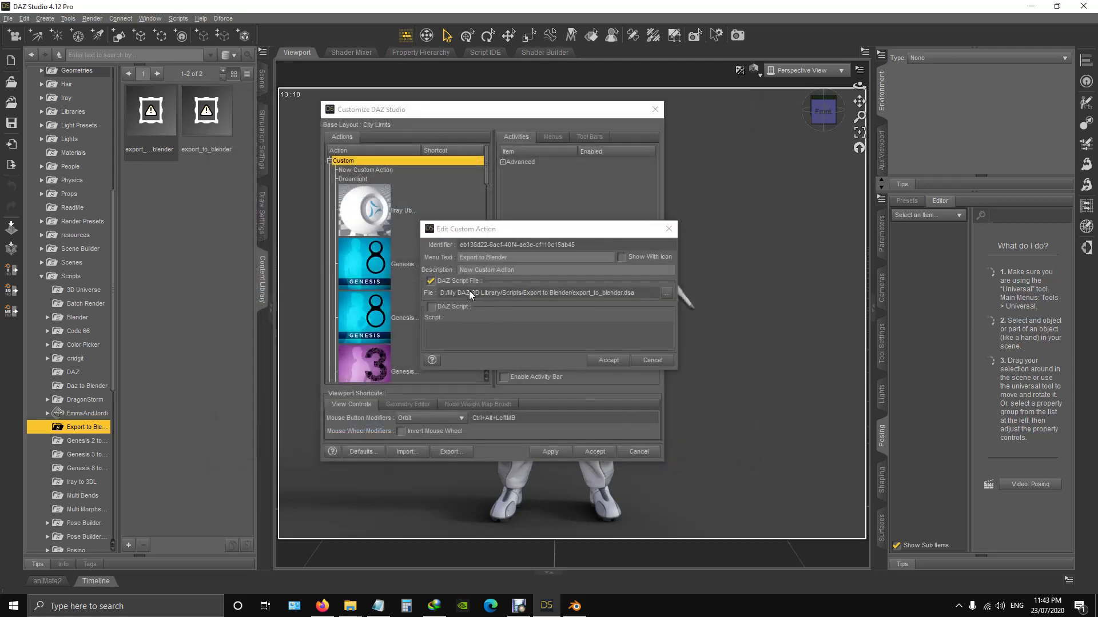
- Copy the menu text "Export to Blender" into the custom action's description and accept the action
left_click_drag(516, 258, 450, 257)
key("ctrl+c")
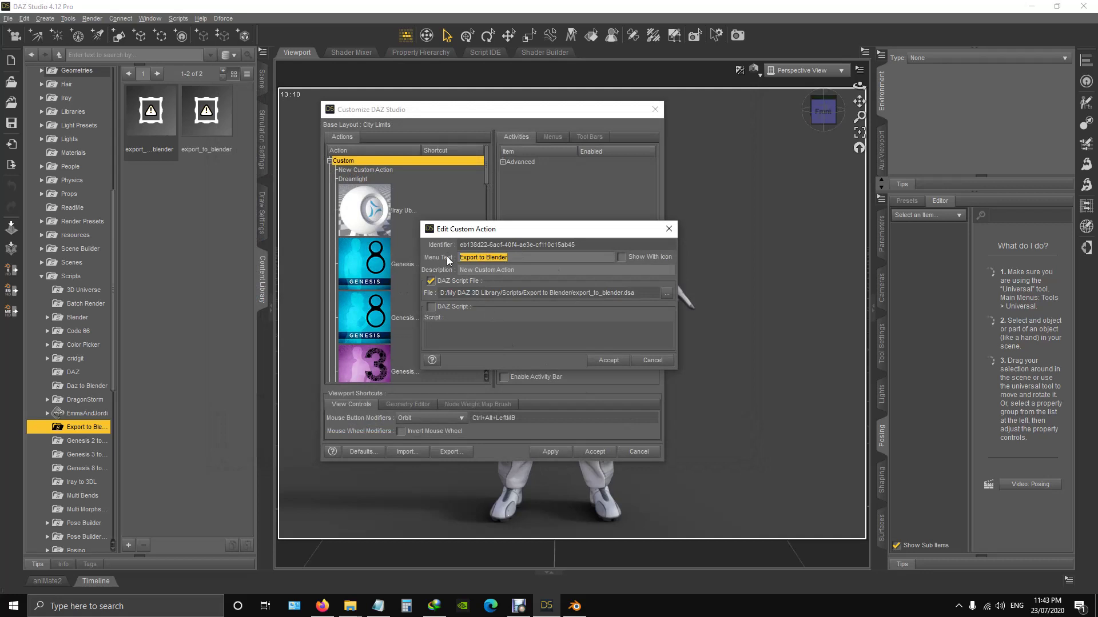
key("Tab")
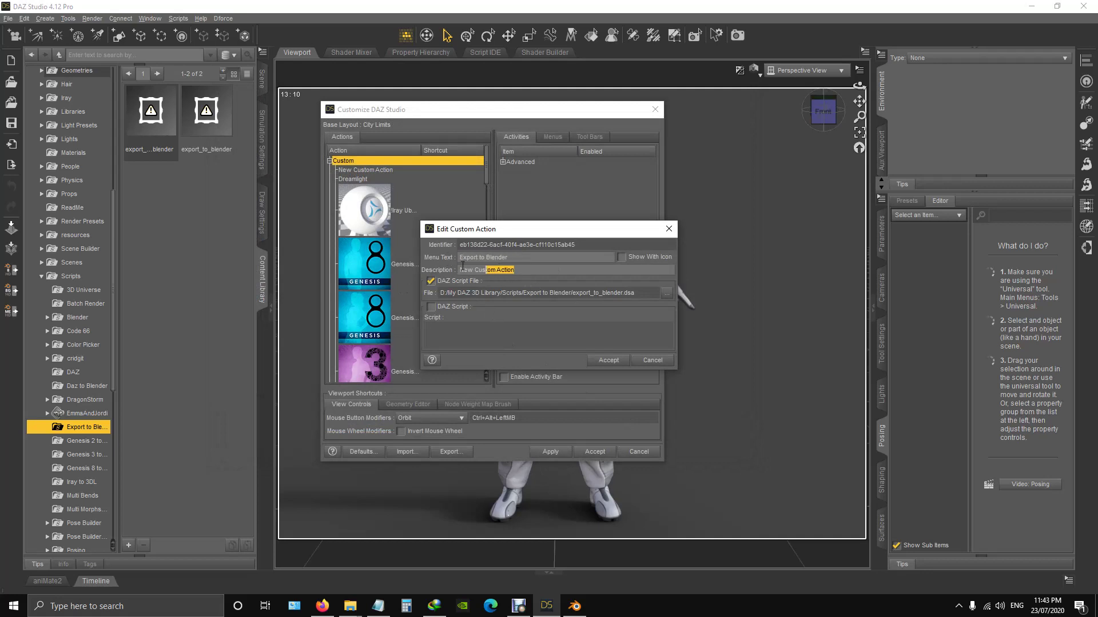
key("ctrl+v")
left_click(608, 360)
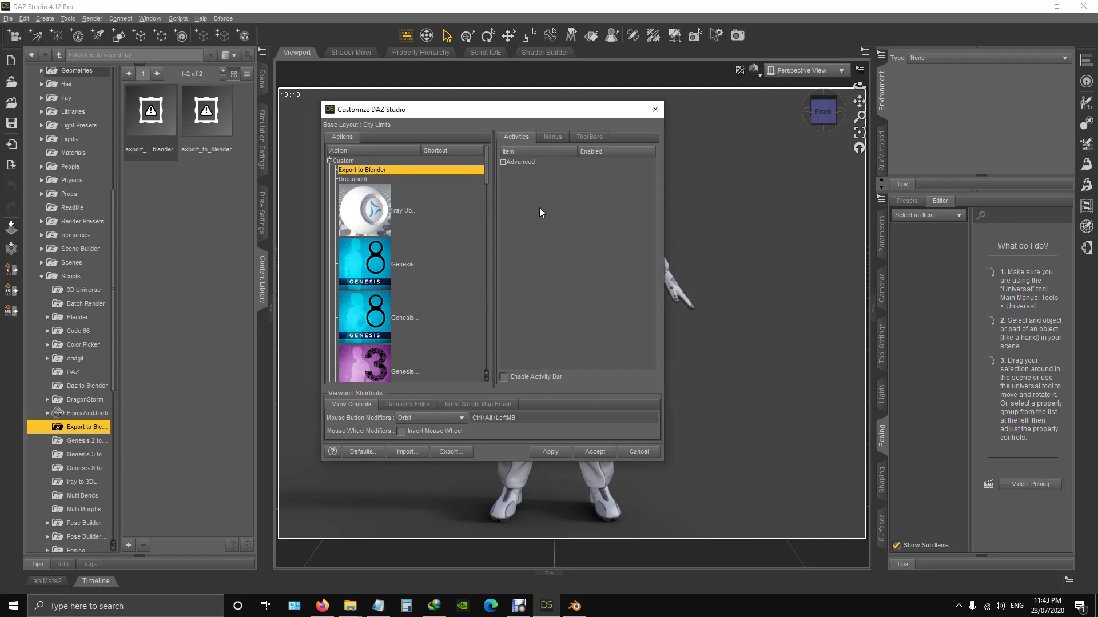
- Add the Export to Blender action to the File group of the Main Menu Bar, directly below Export, and accept the customization
left_click(562, 138)
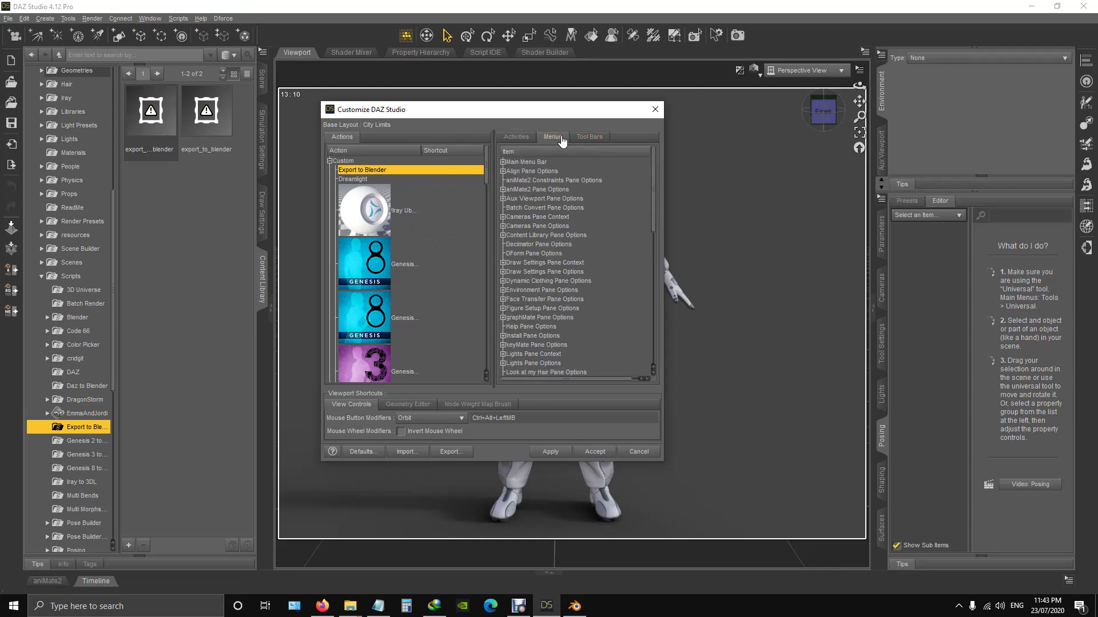
left_click(503, 162)
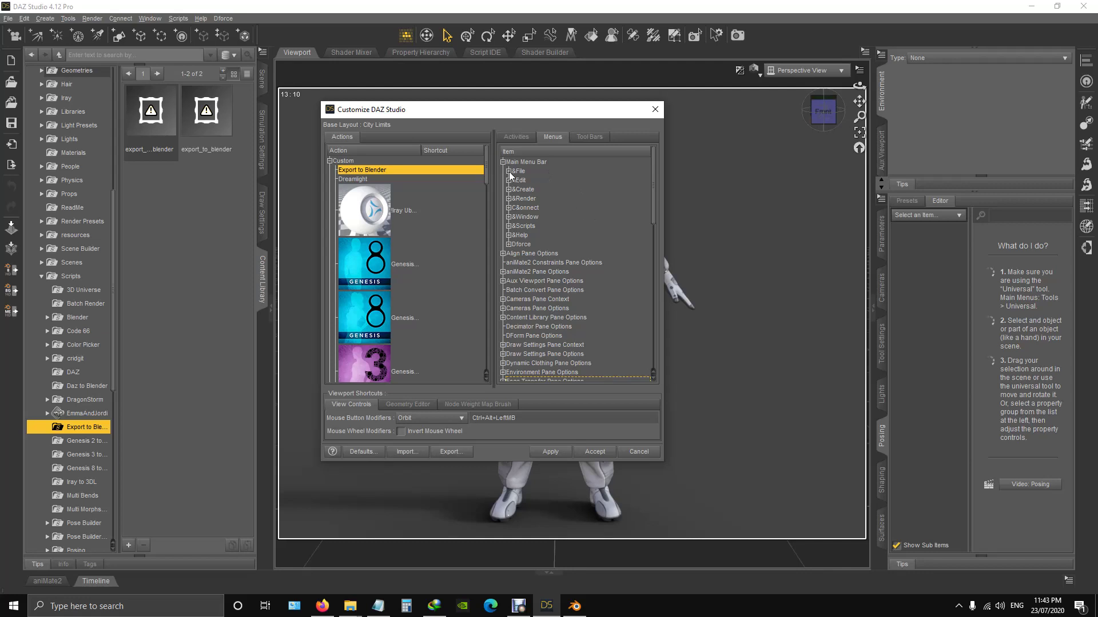
left_click(508, 172)
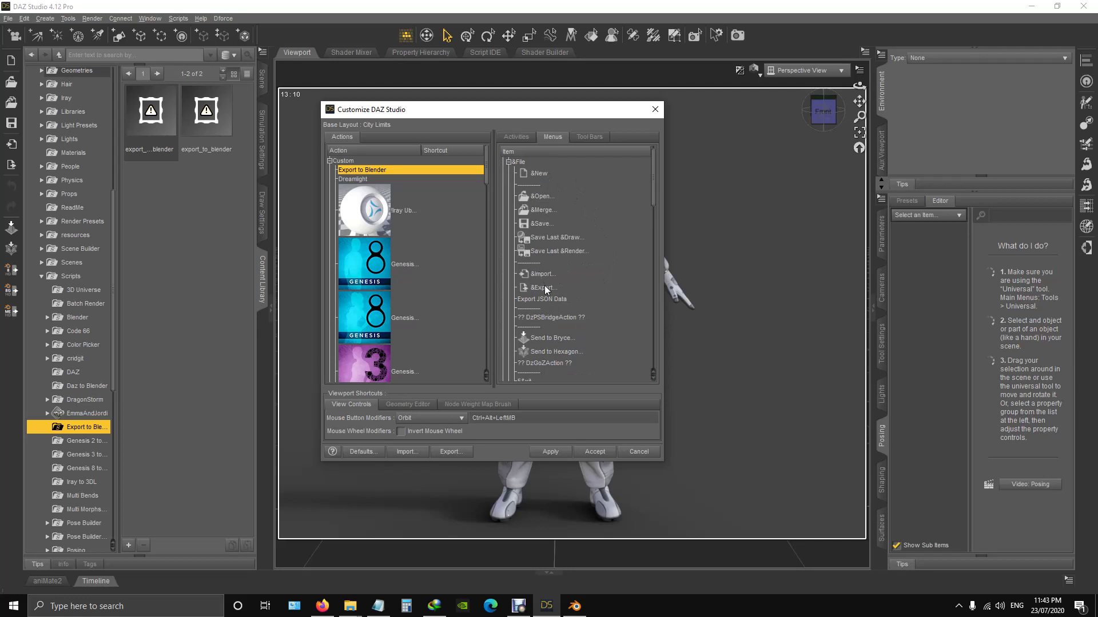
scroll(562, 298, "down", 2)
scroll(565, 301, "up", 1)
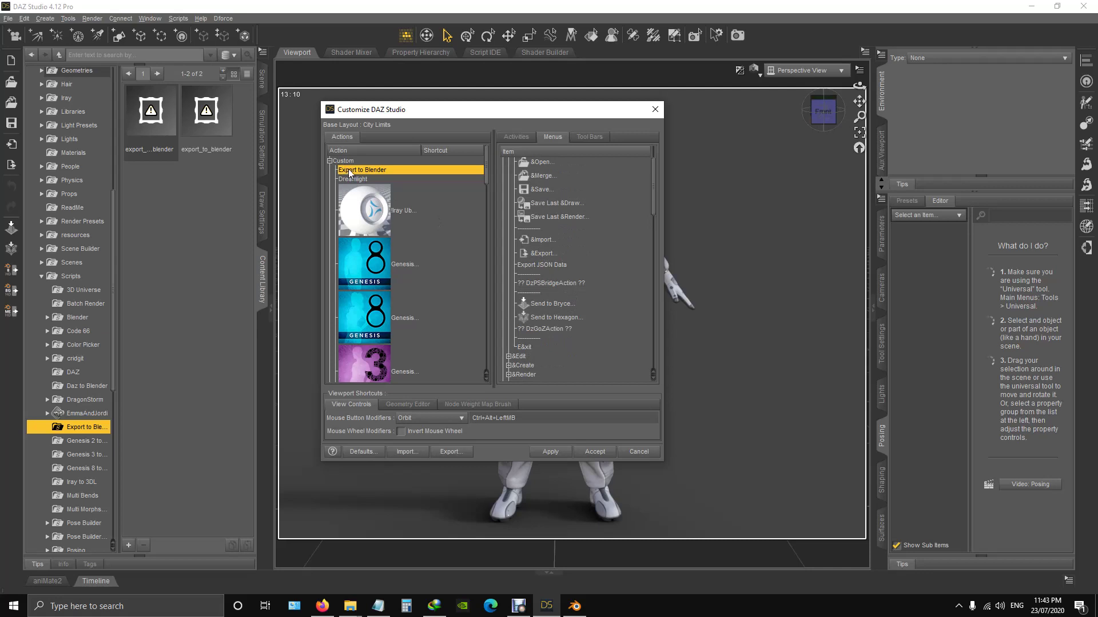
left_click_drag(348, 171, 528, 261)
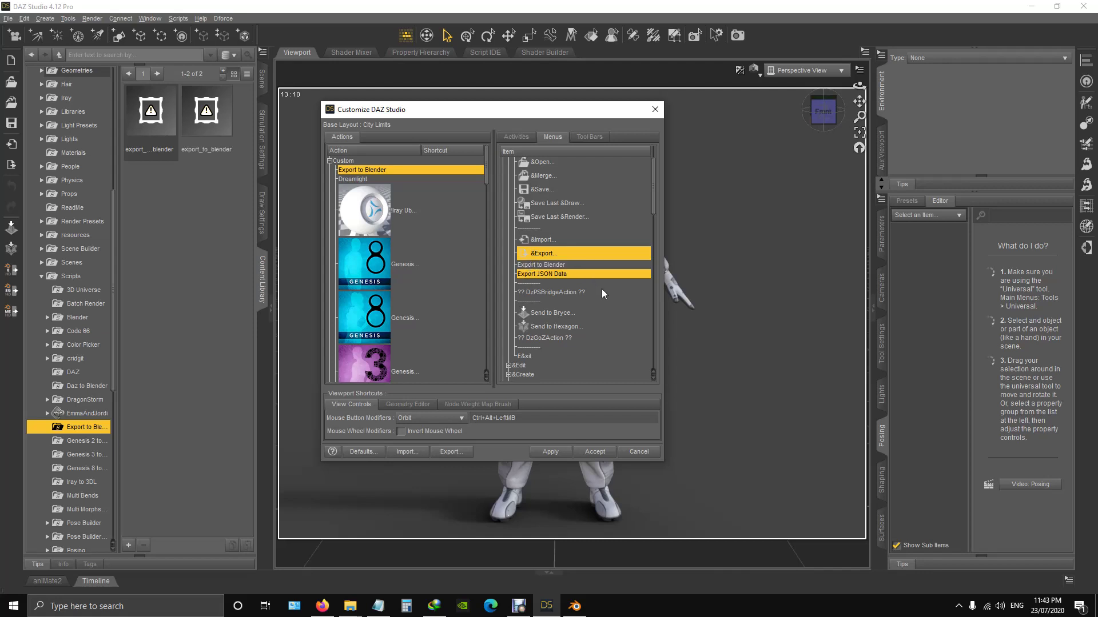
left_click(554, 262)
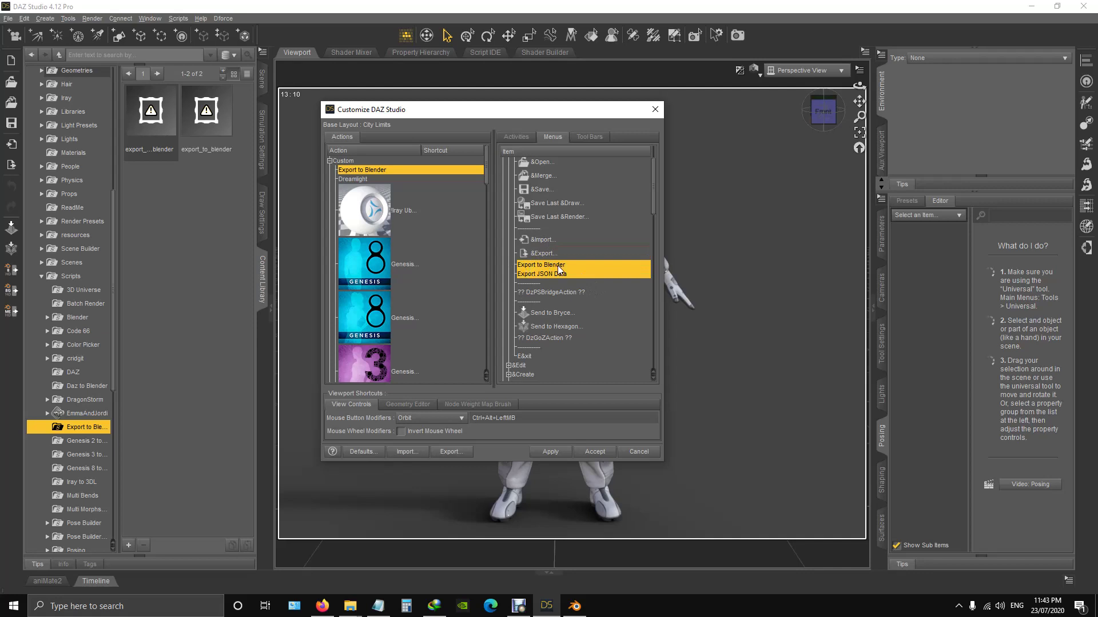
left_click(594, 452)
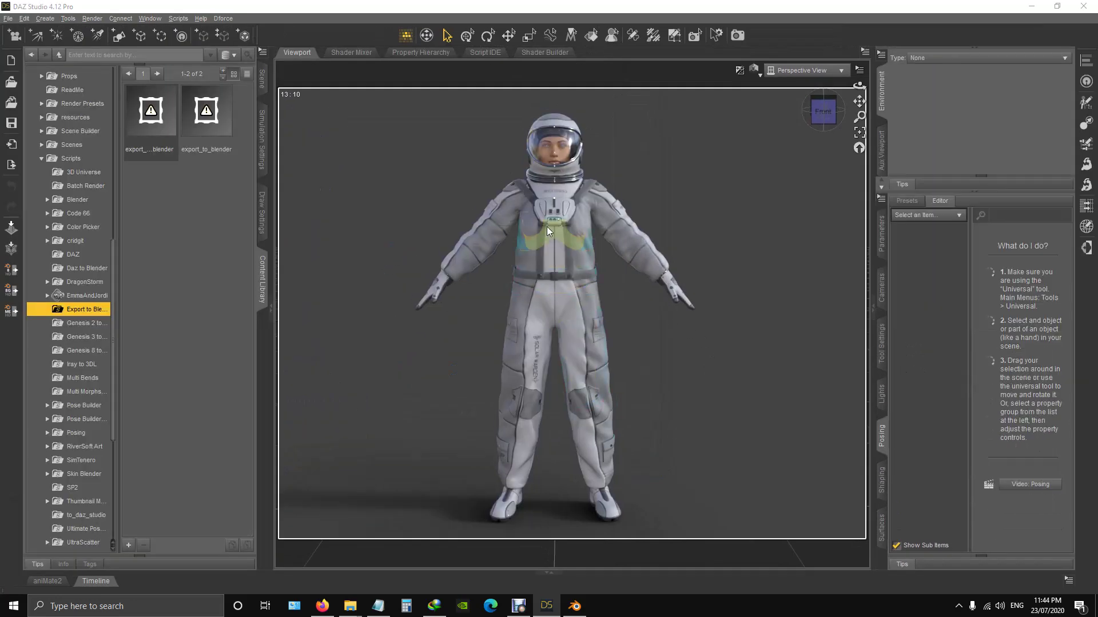
- Select the Genesis 8 Female figure in the scene hierarchy
scroll(551, 170, "up", 1)
scroll(551, 170, "down", 2)
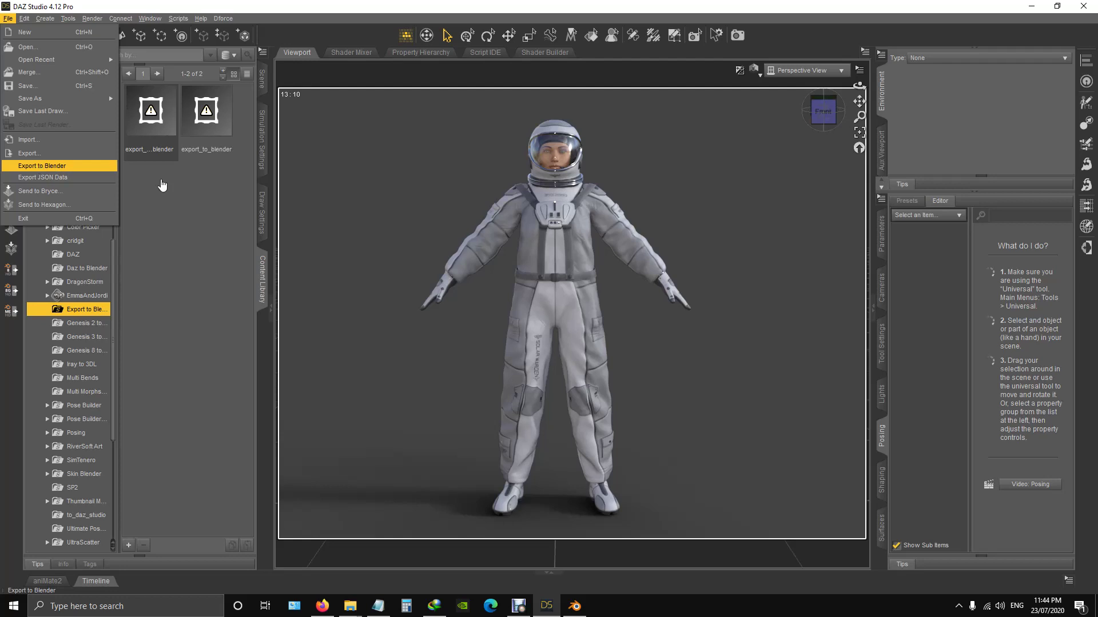
left_click(725, 357)
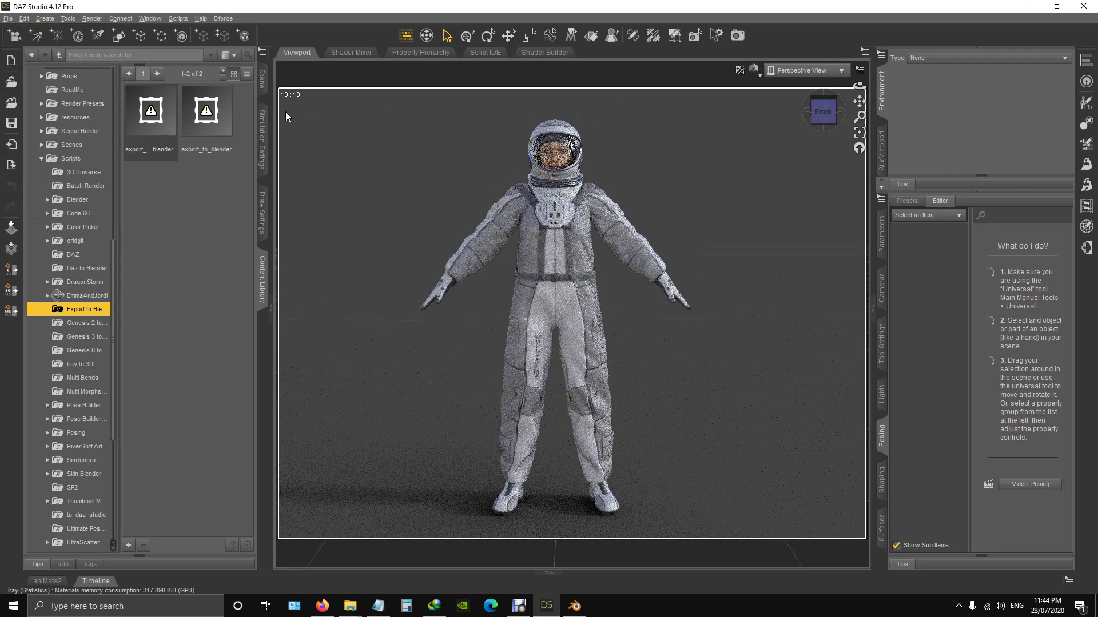
left_click(261, 80)
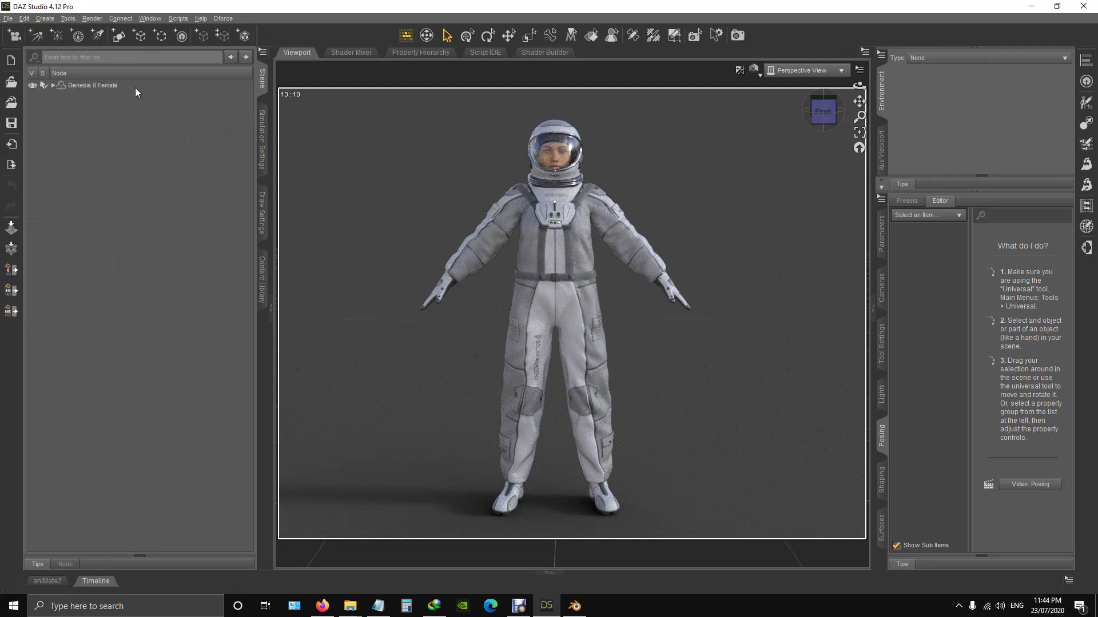
left_click(88, 84)
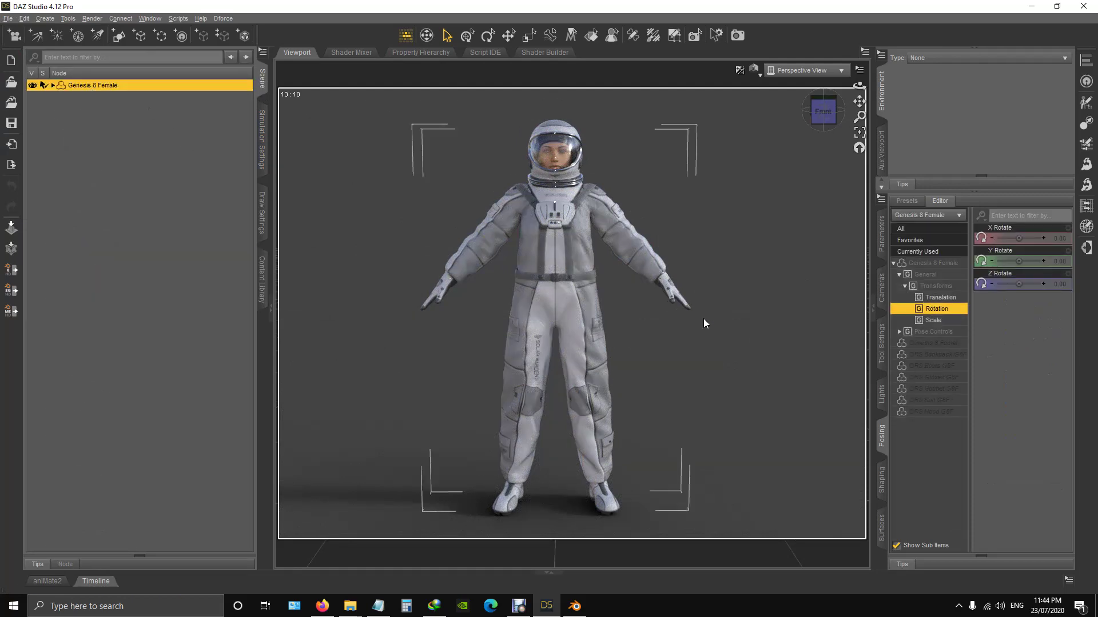
left_click_drag(821, 114, 823, 114)
- Save the scene as Obital5.duf in the D:\Daz Export folder
left_click(8, 19)
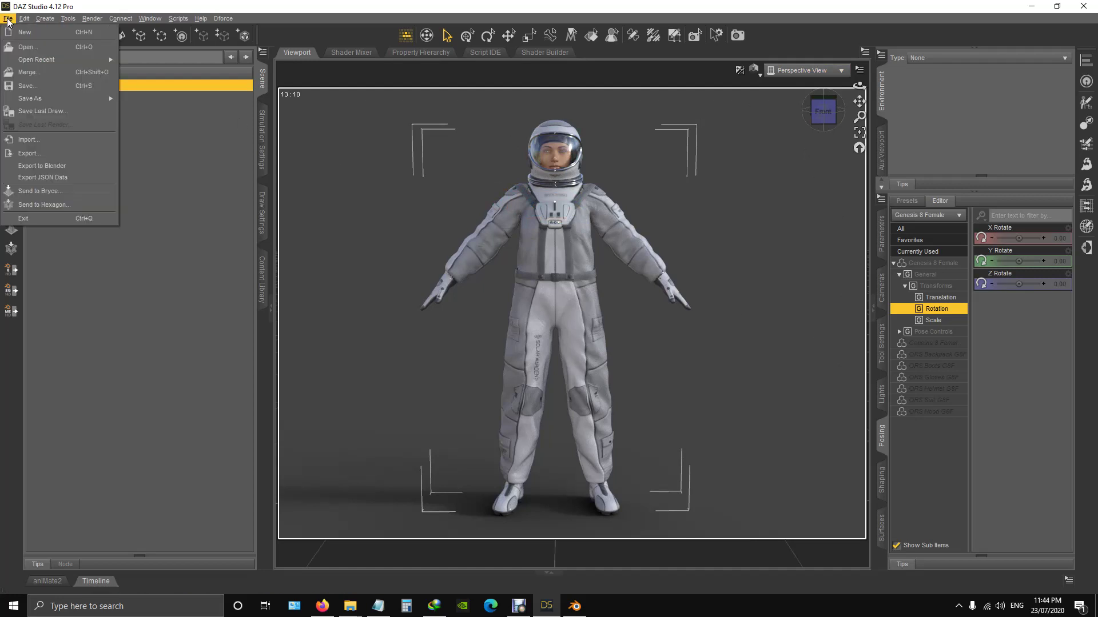
mouse_move(44, 98)
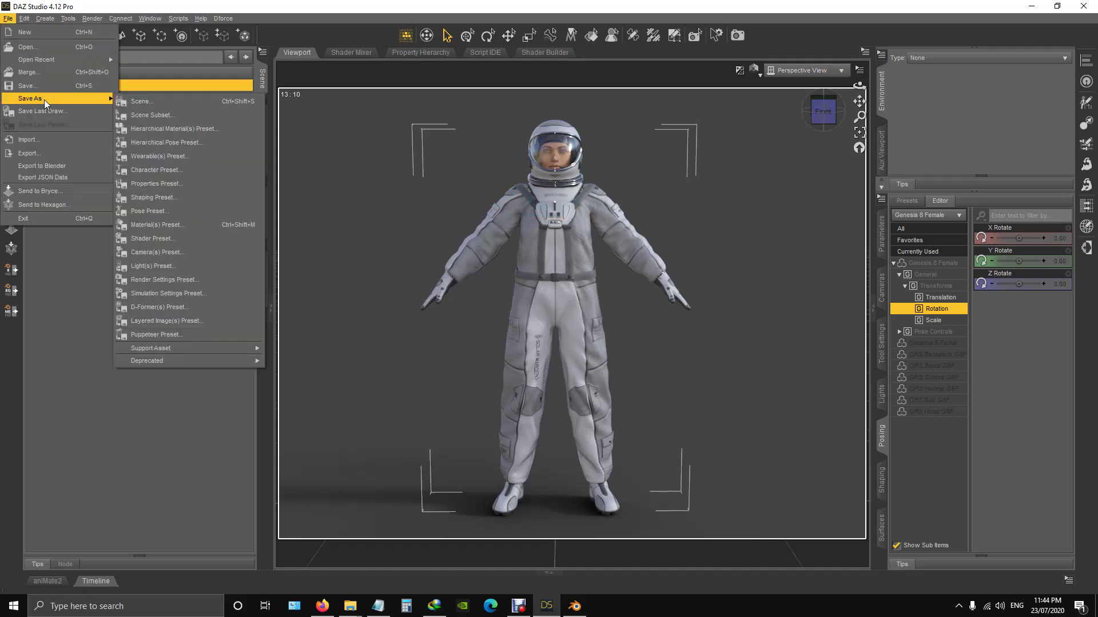
left_click(149, 101)
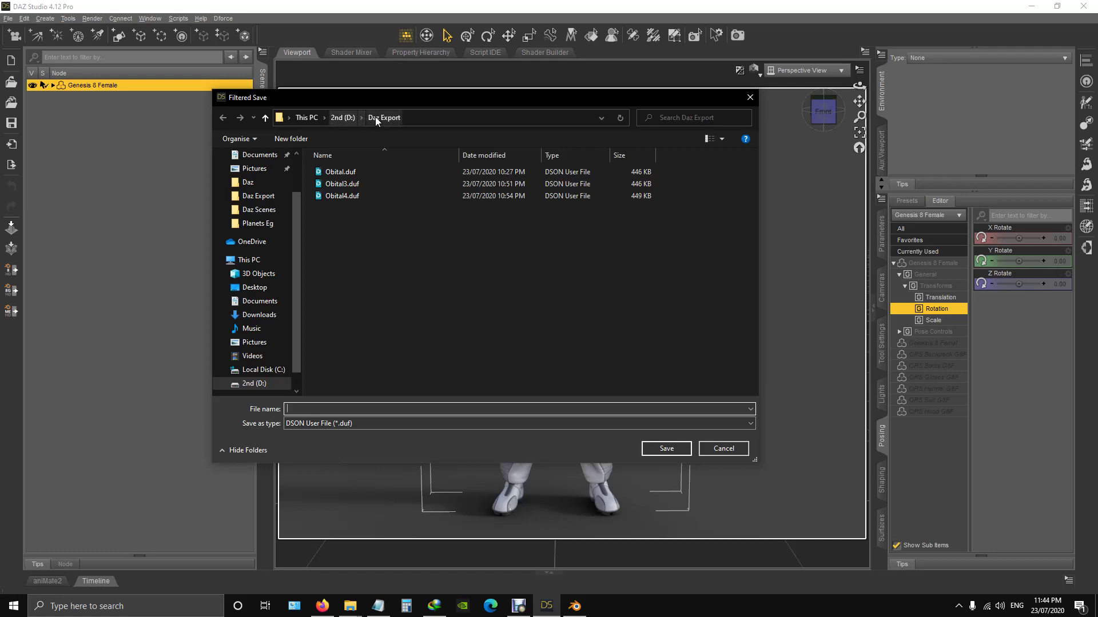
left_click(346, 117)
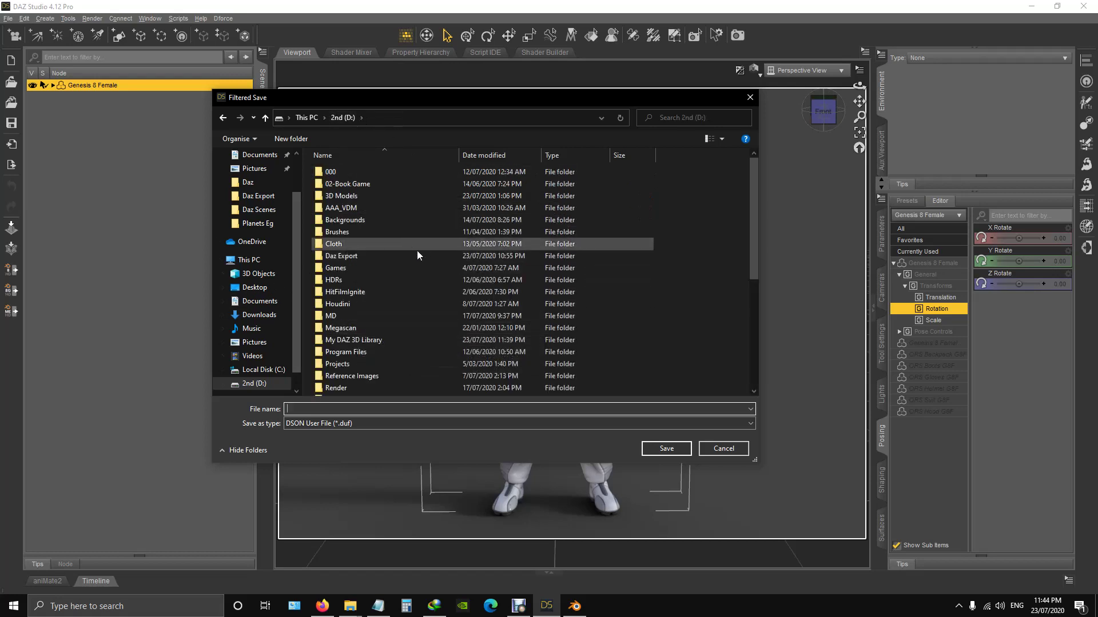
double_click(337, 256)
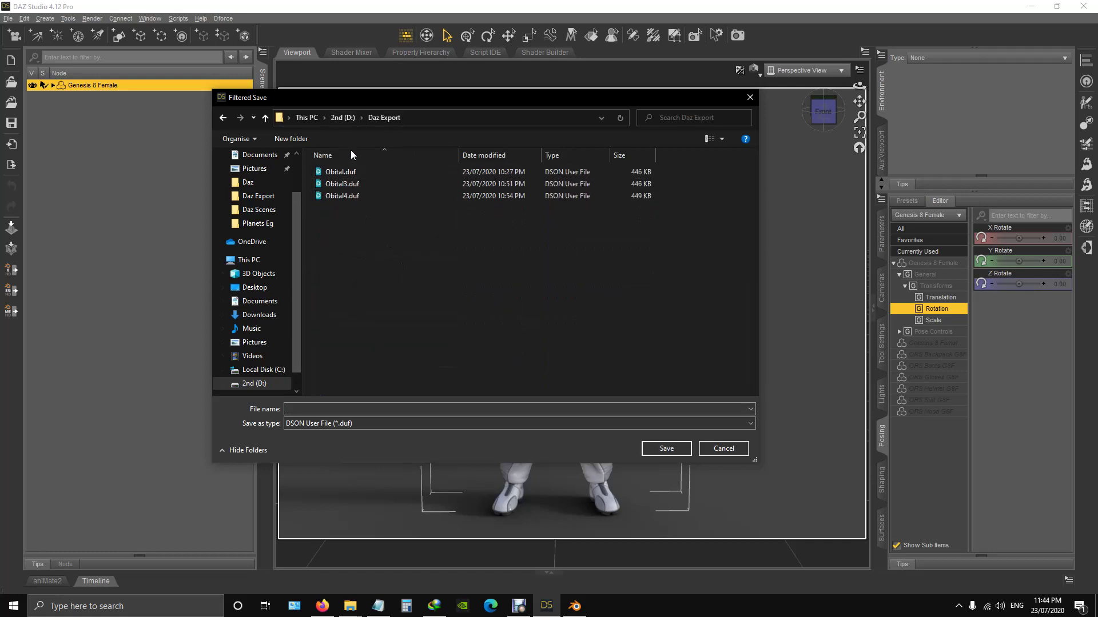
left_click(344, 196)
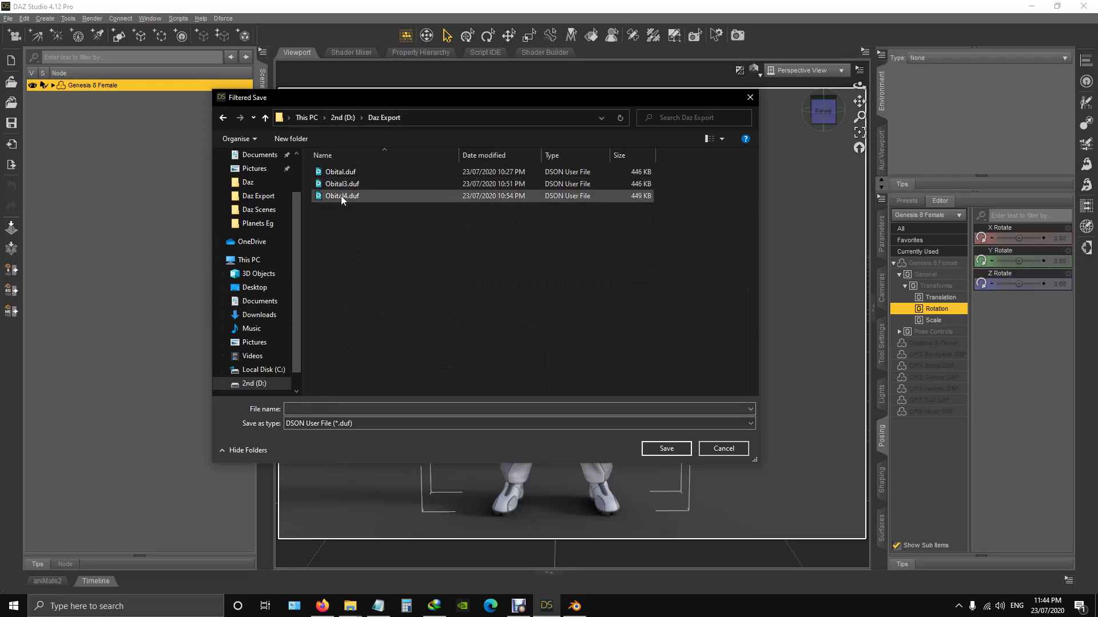
left_click(309, 408)
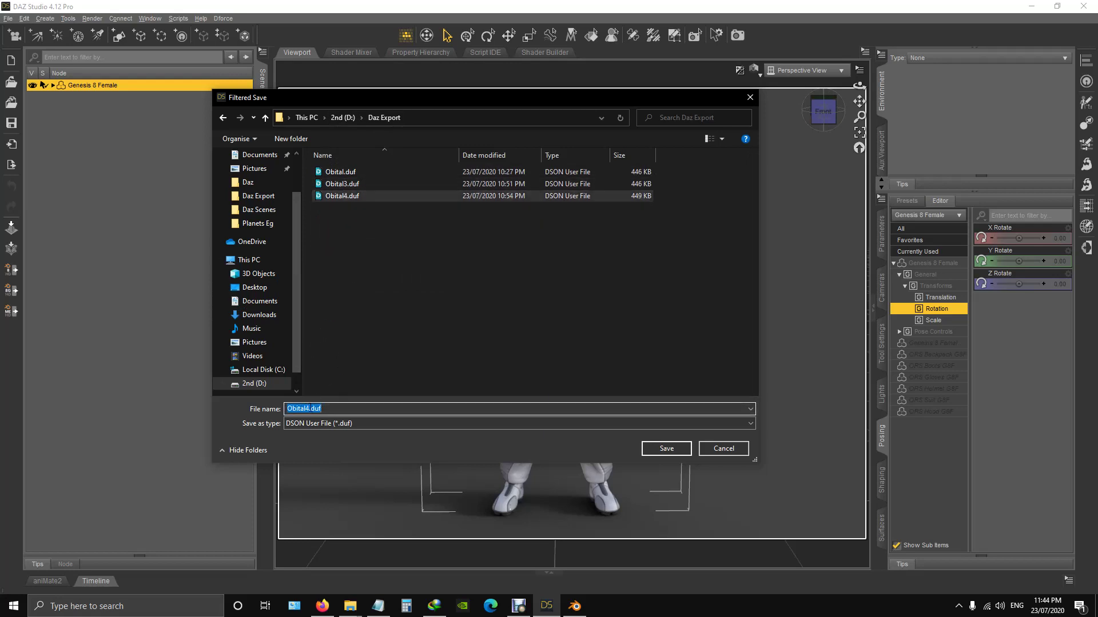
left_click(309, 408)
key("BackSpace")
type("5")
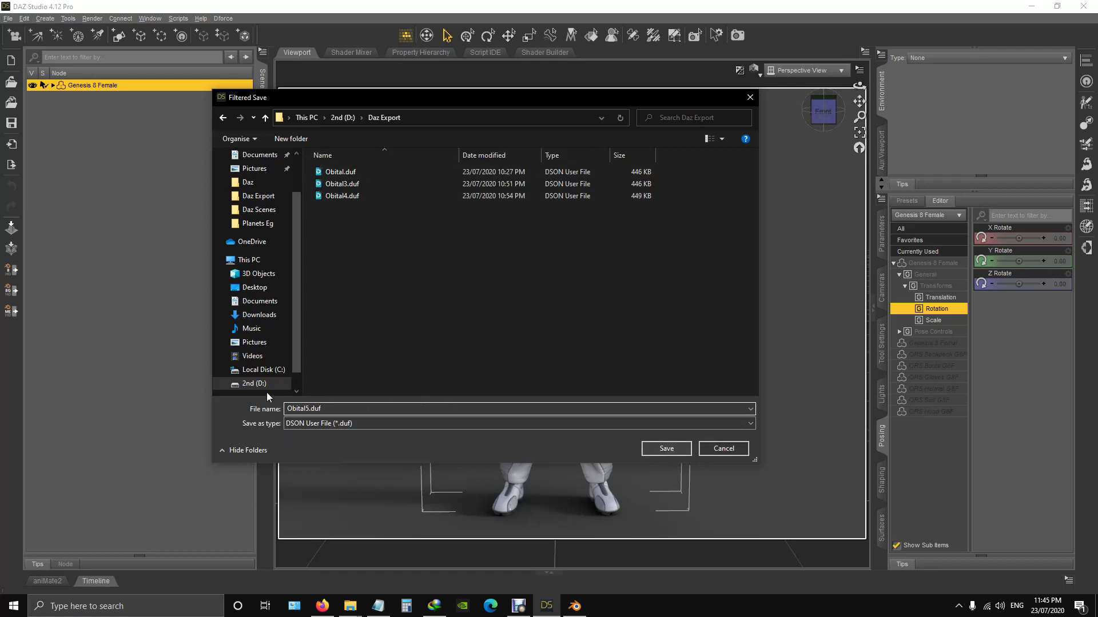
left_click(666, 448)
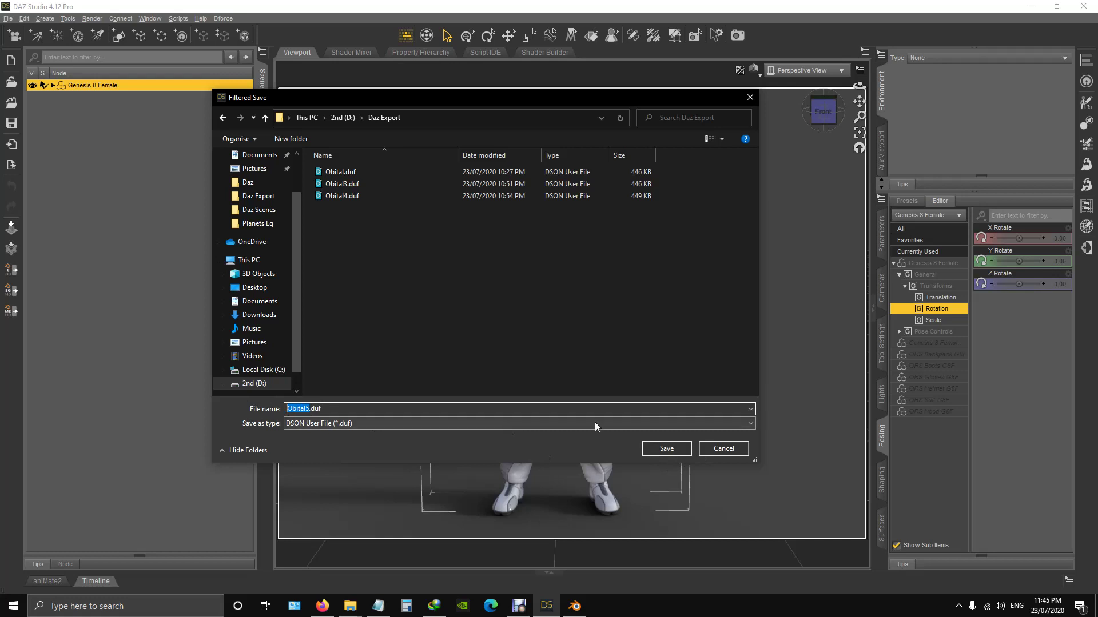
left_click(663, 449)
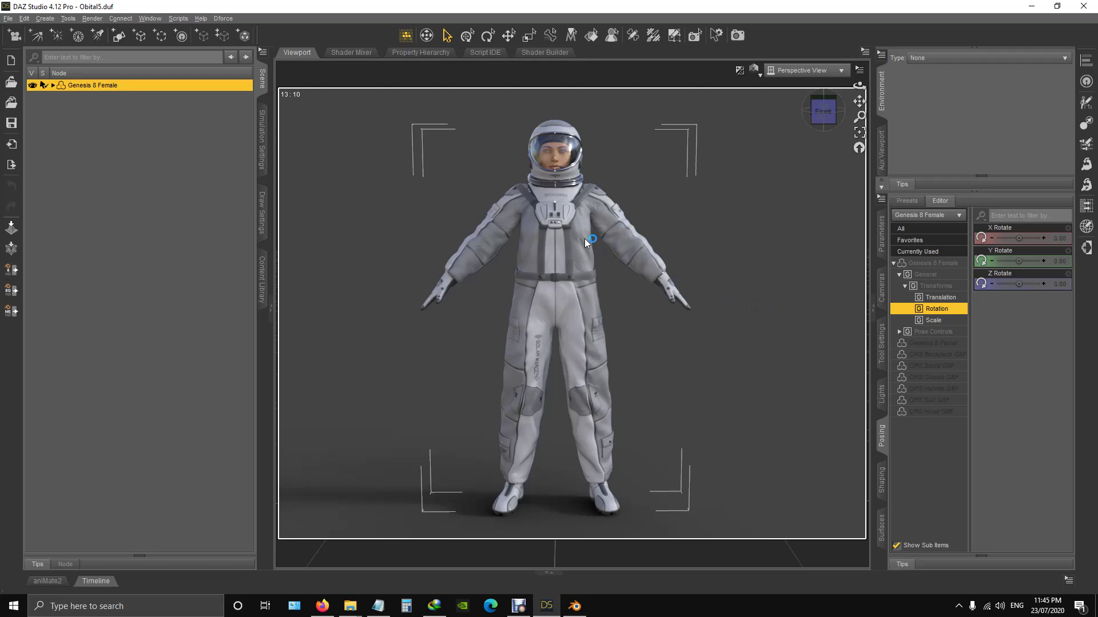
- Run Export to Blender and save the export as Obital5.dbz in D:\Daz Export beside the scene file
left_click(8, 18)
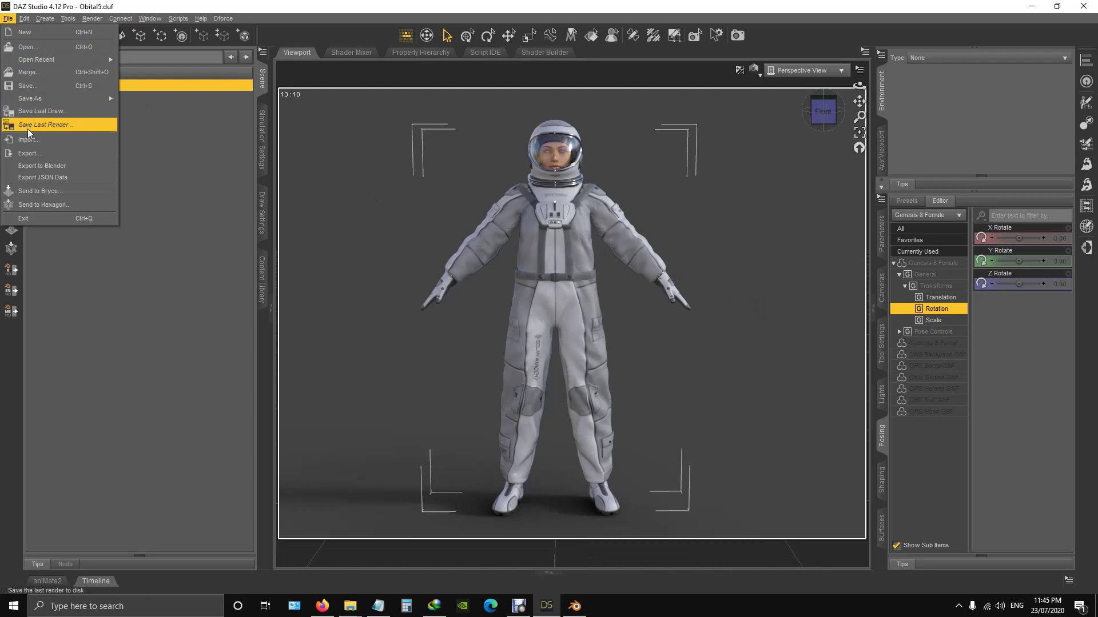
left_click(46, 166)
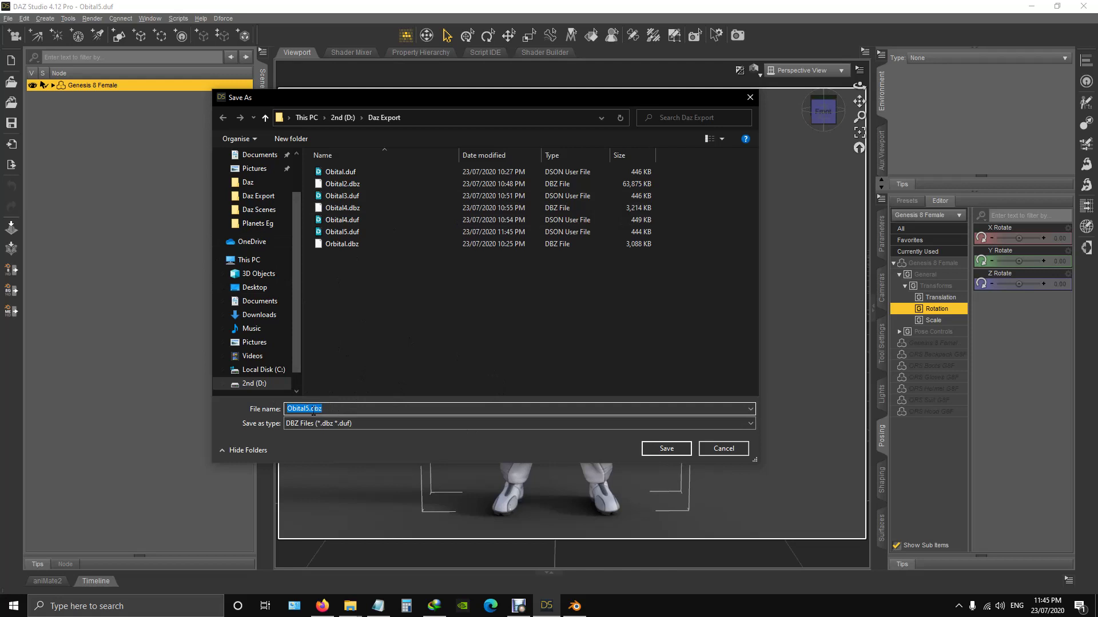
left_click(667, 448)
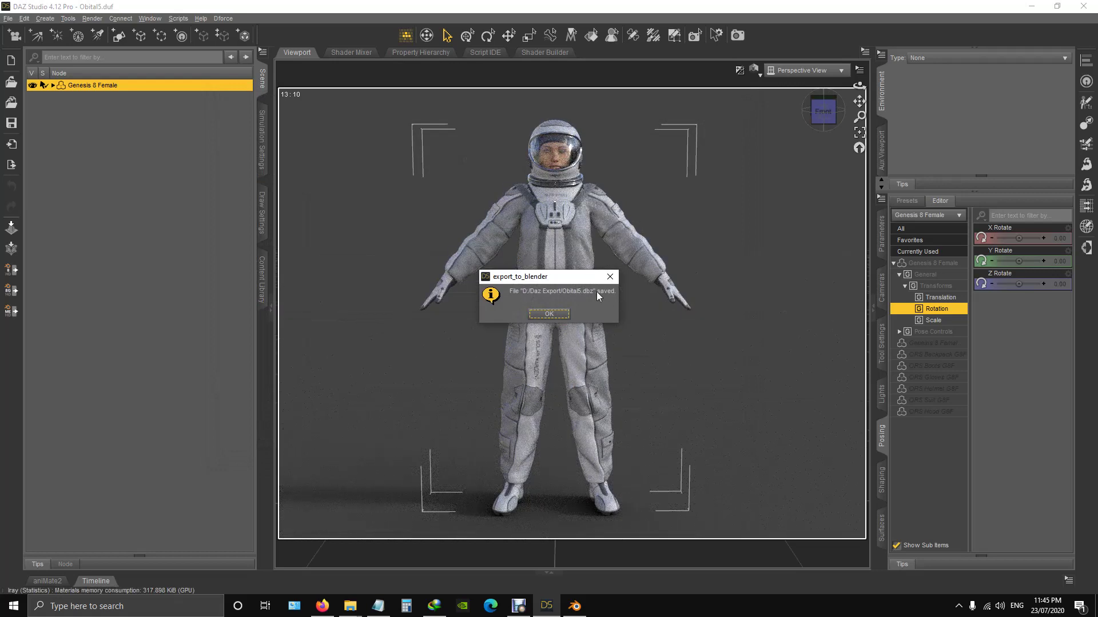
- Dismiss the export message and switch to Blender, showing the DAZ Importer setup tools
left_click(548, 314)
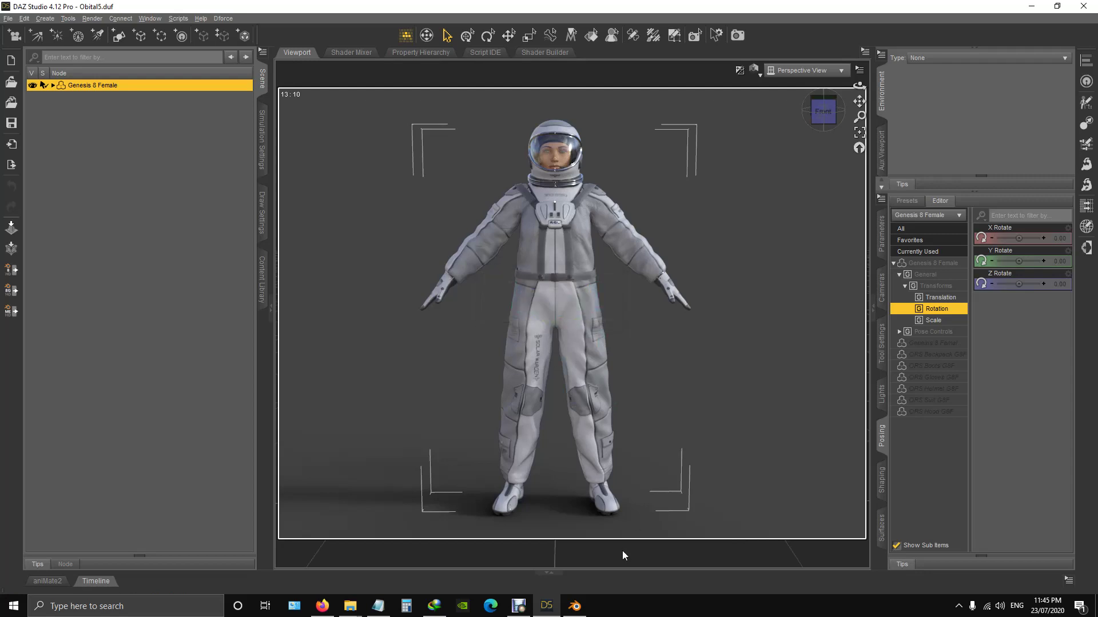
left_click(582, 608)
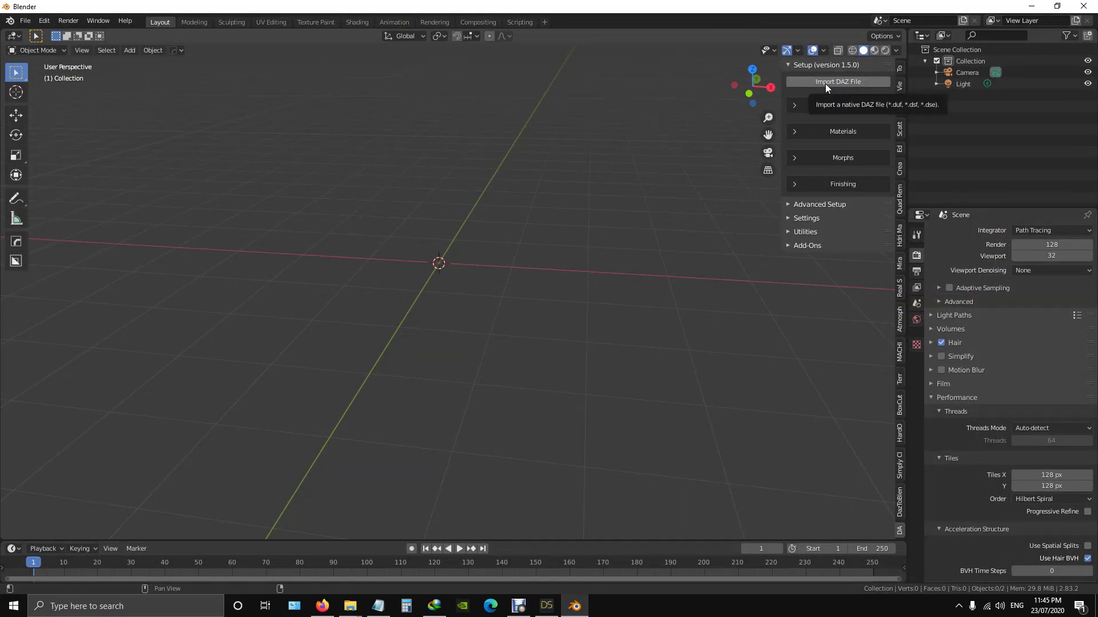
left_click(901, 511)
left_click(901, 532)
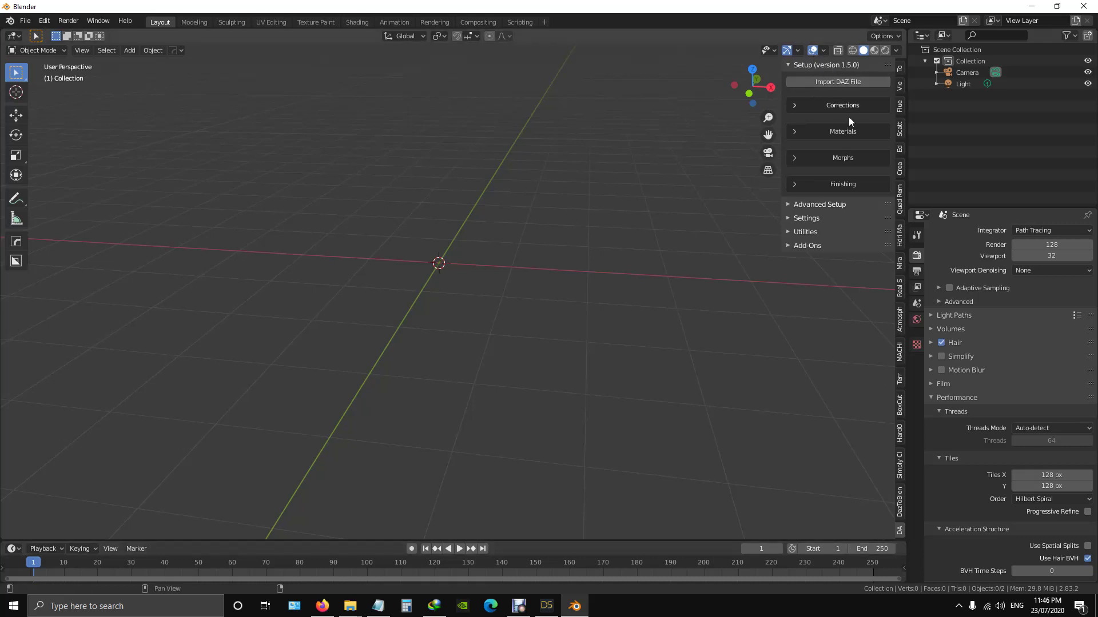
- Start a DAZ file import and choose Obital5.duf from the D:\Daz Export folder
left_click(836, 80)
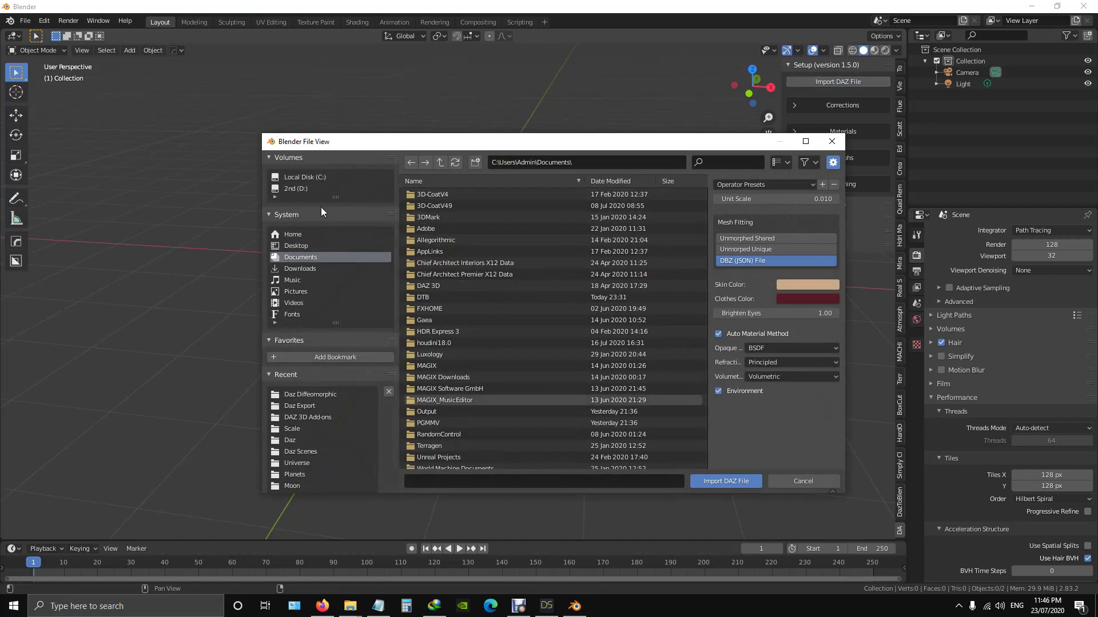
left_click(296, 188)
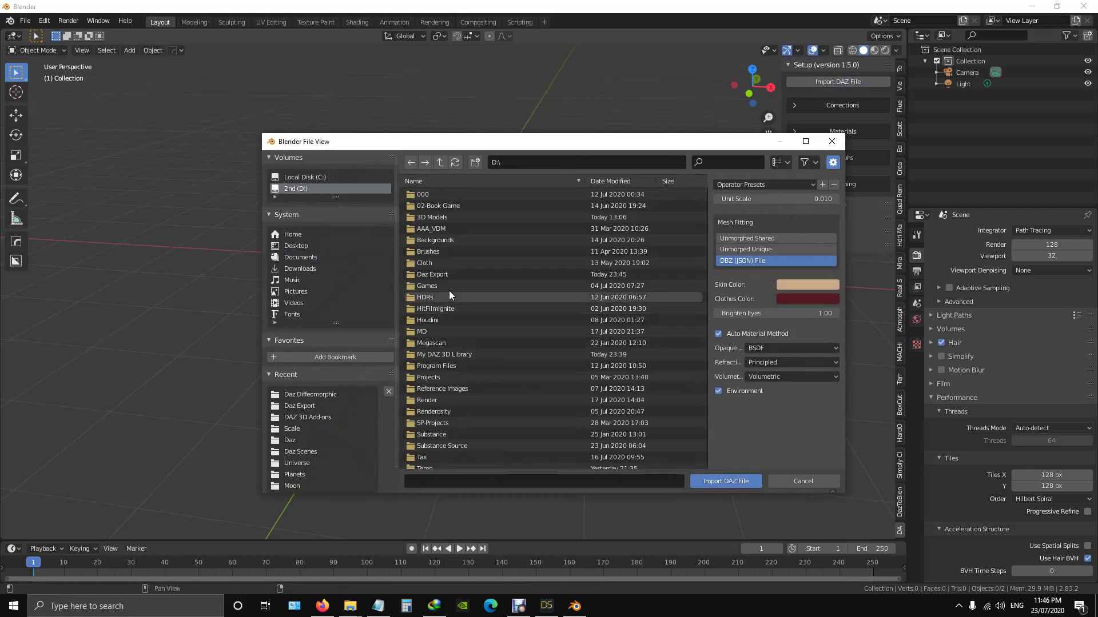
double_click(433, 274)
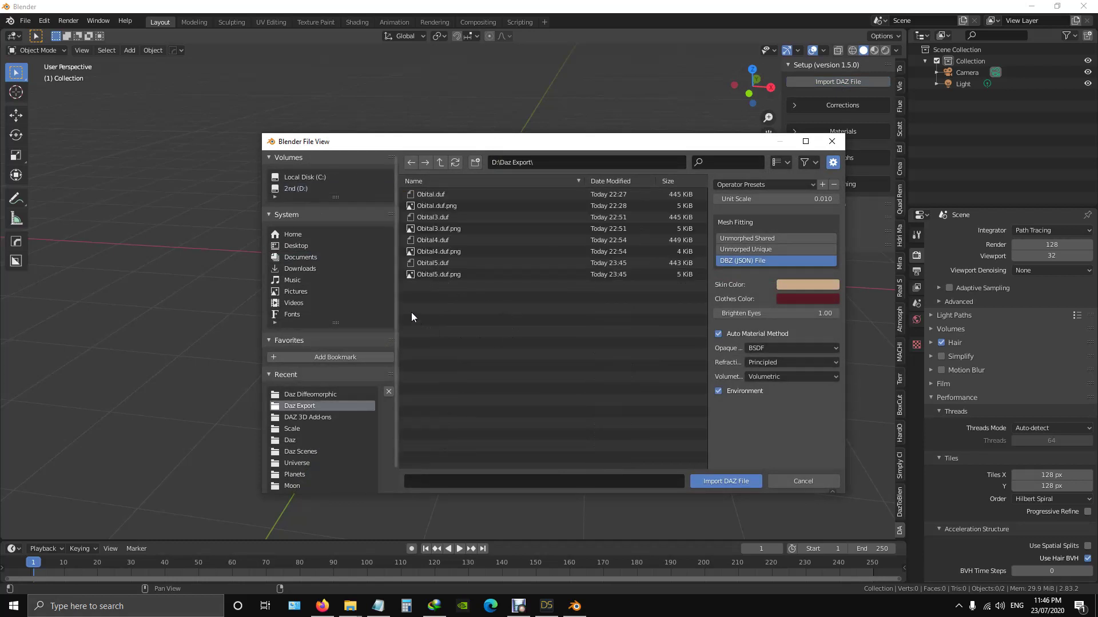
left_click(412, 264)
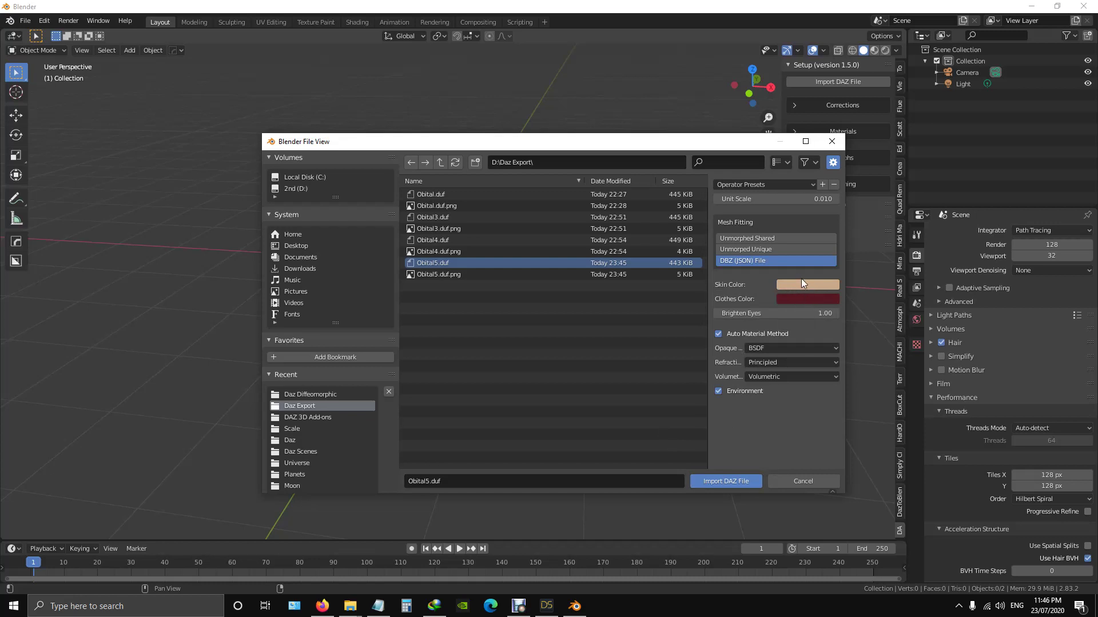
- Set the import's clothes color to a light blue, import the DAZ file and dismiss the importer message
left_click(798, 298)
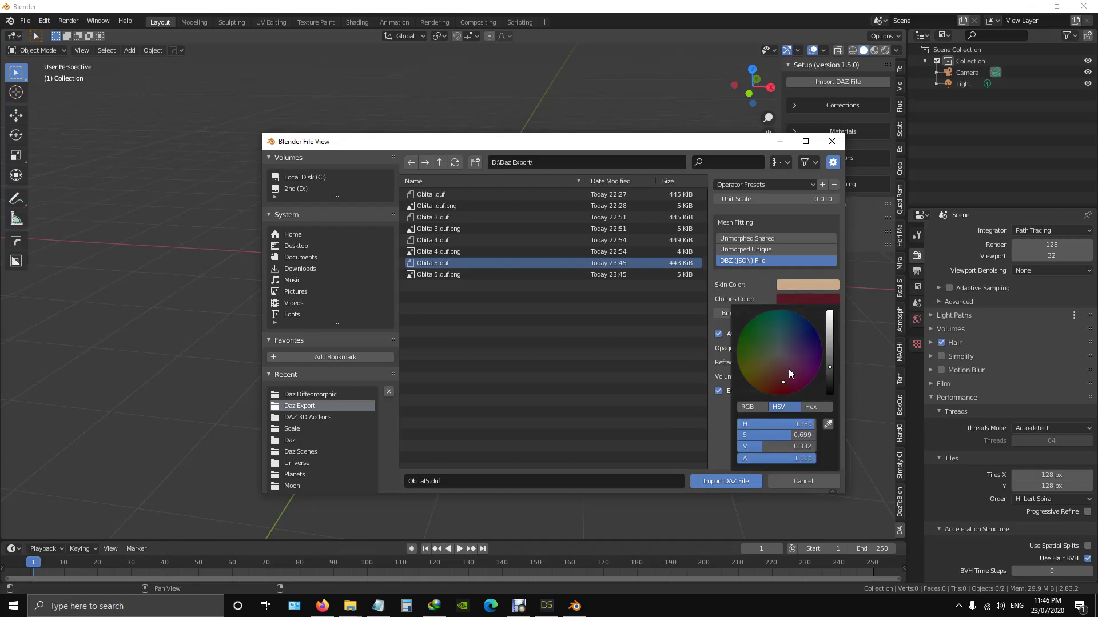
left_click_drag(784, 379, 788, 337)
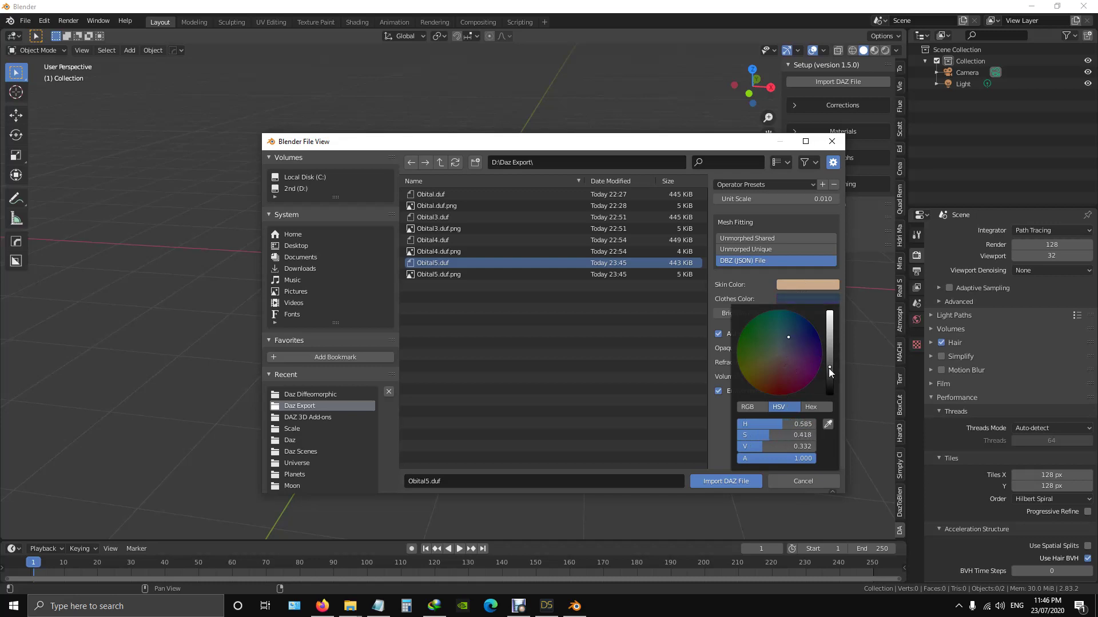
left_click_drag(830, 368, 832, 334)
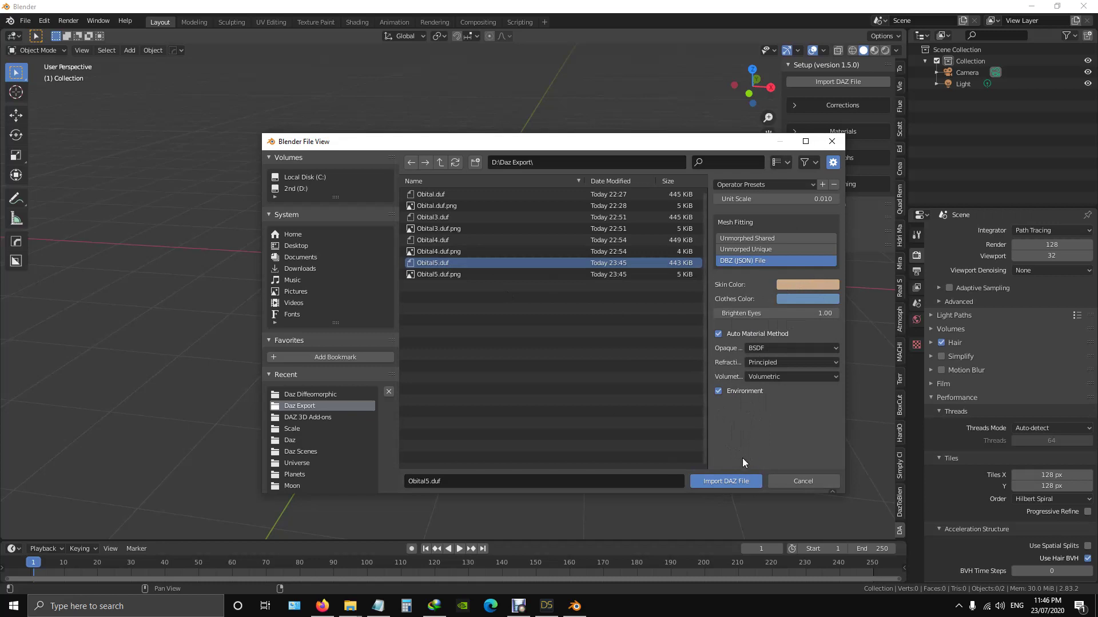
left_click(725, 481)
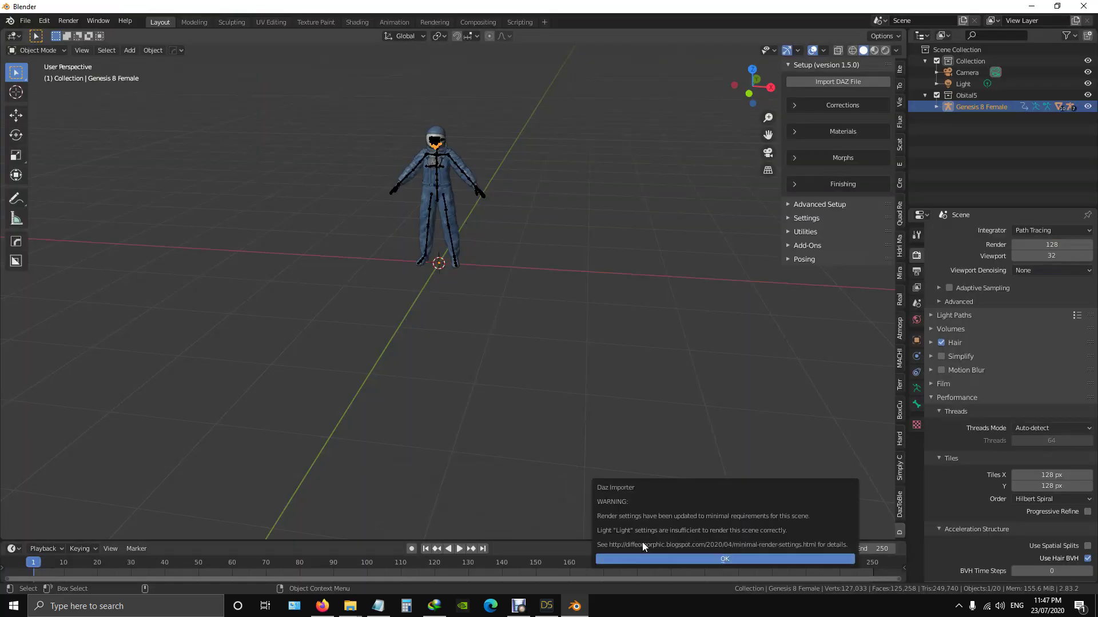
left_click(698, 560)
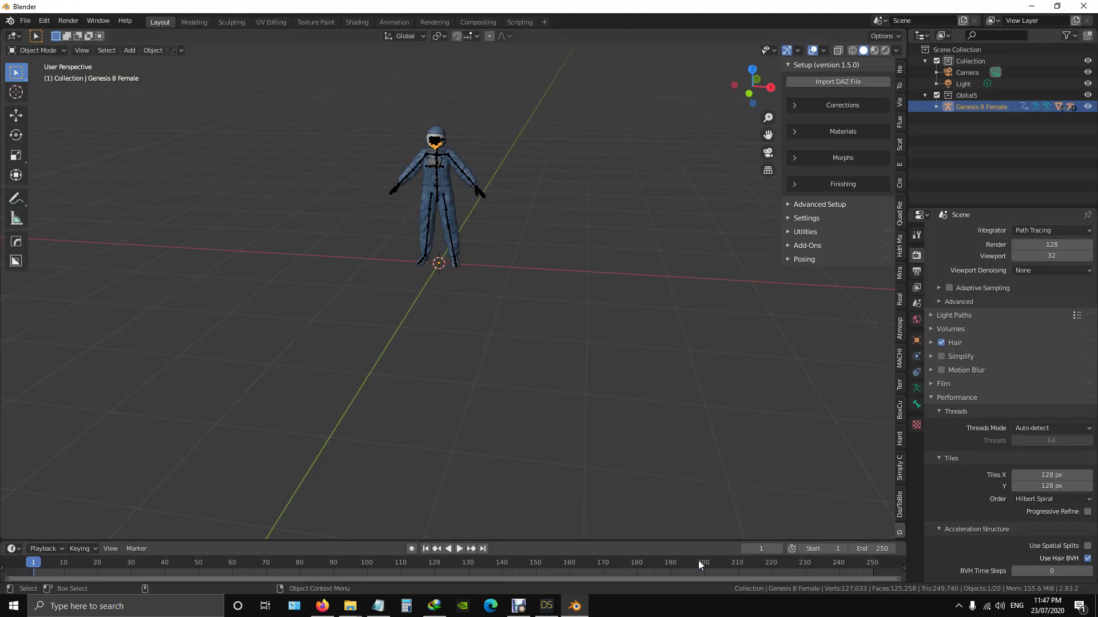
- Examine the imported astronaut figure and its armature from several angles with nothing selected
scroll(452, 191, "down", 3)
scroll(451, 191, "up", 5)
scroll(451, 191, "up", 1)
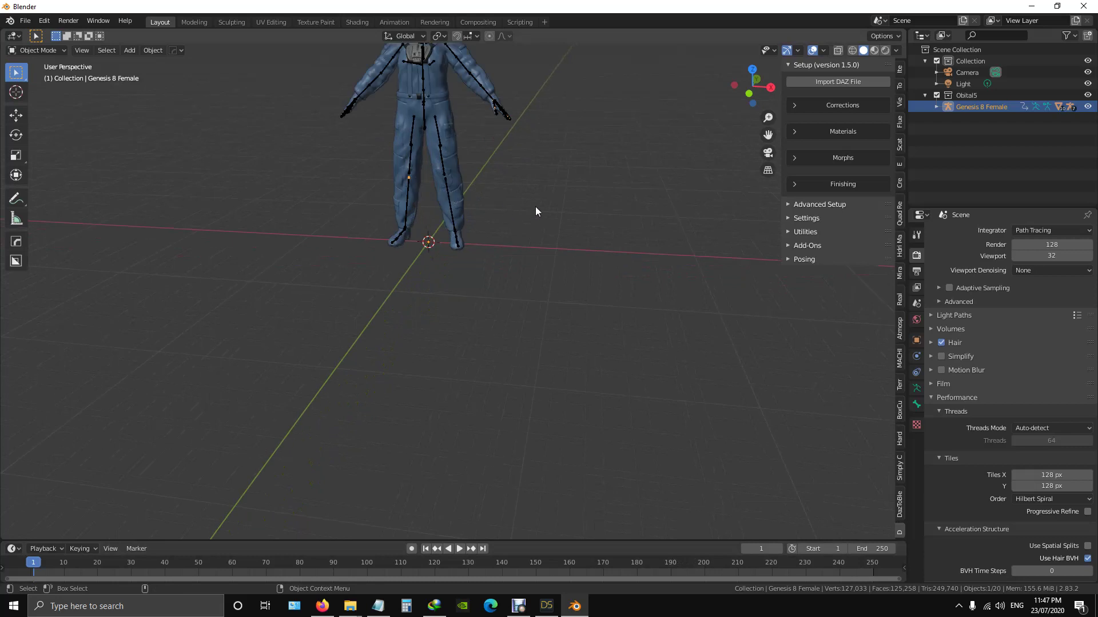
middle_click_drag(558, 187, 582, 315, "shift")
scroll(554, 311, "up", 3)
scroll(554, 311, "down", 1)
left_click(582, 314)
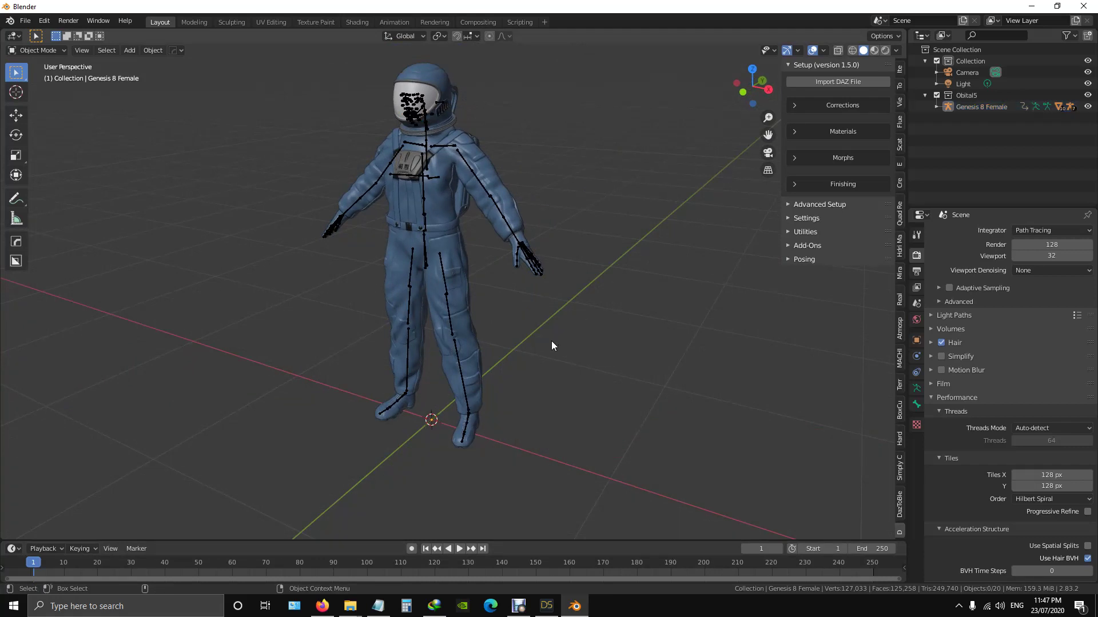
scroll(551, 340, "down", 2)
scroll(552, 341, "up", 3)
scroll(552, 339, "down", 2)
middle_click_drag(550, 340, 529, 326)
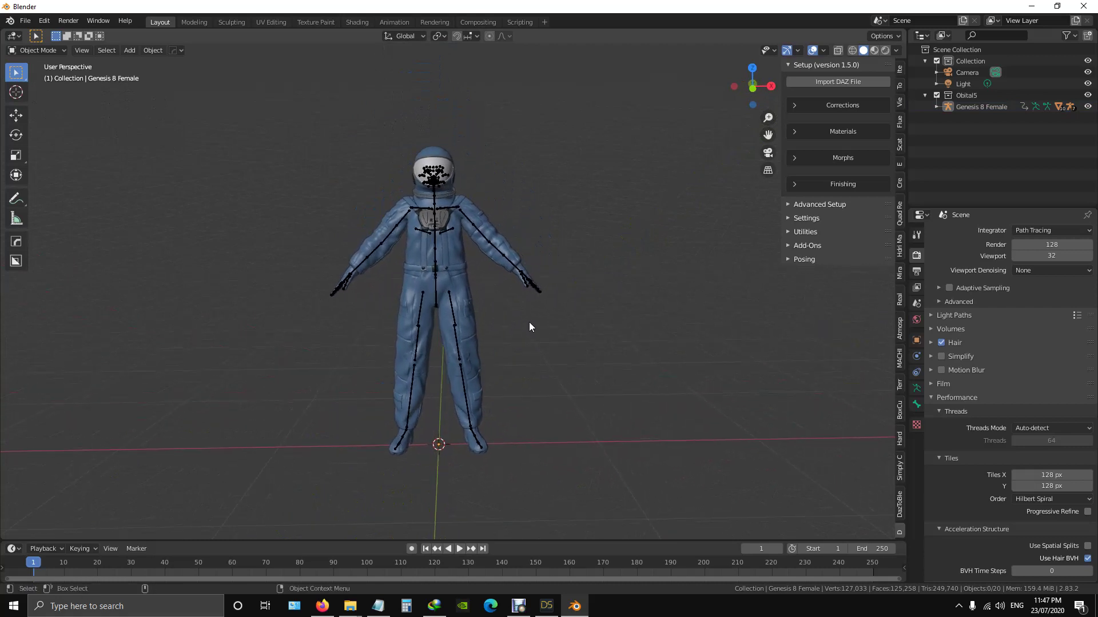
- Display the astronaut in Material Preview shading and set the Cycles feature set to Experimental
left_click(873, 51)
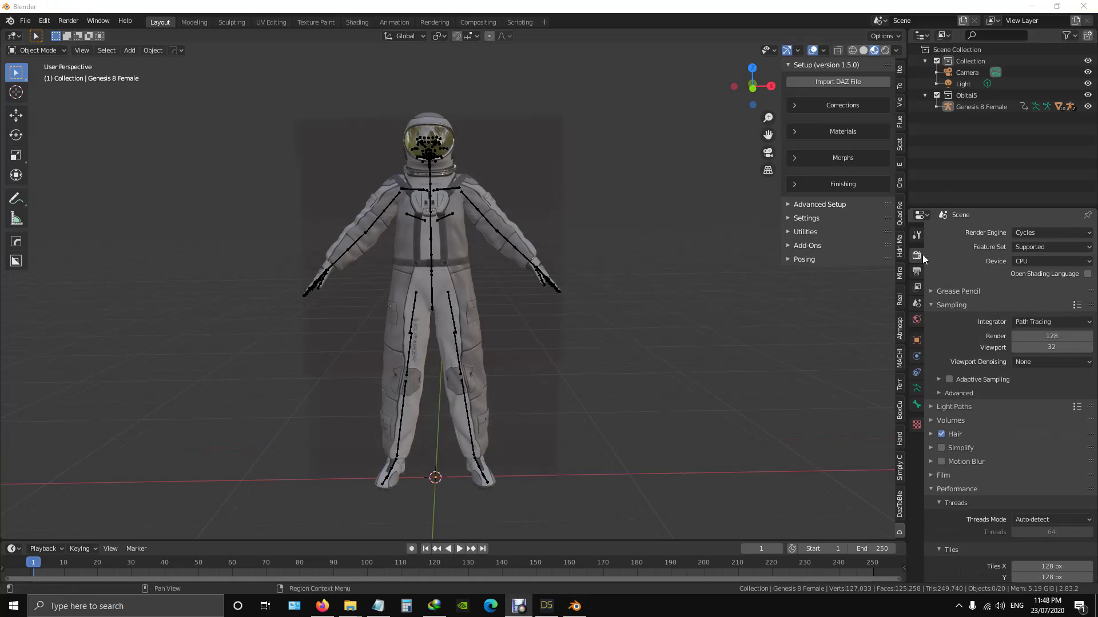
left_click(1063, 231)
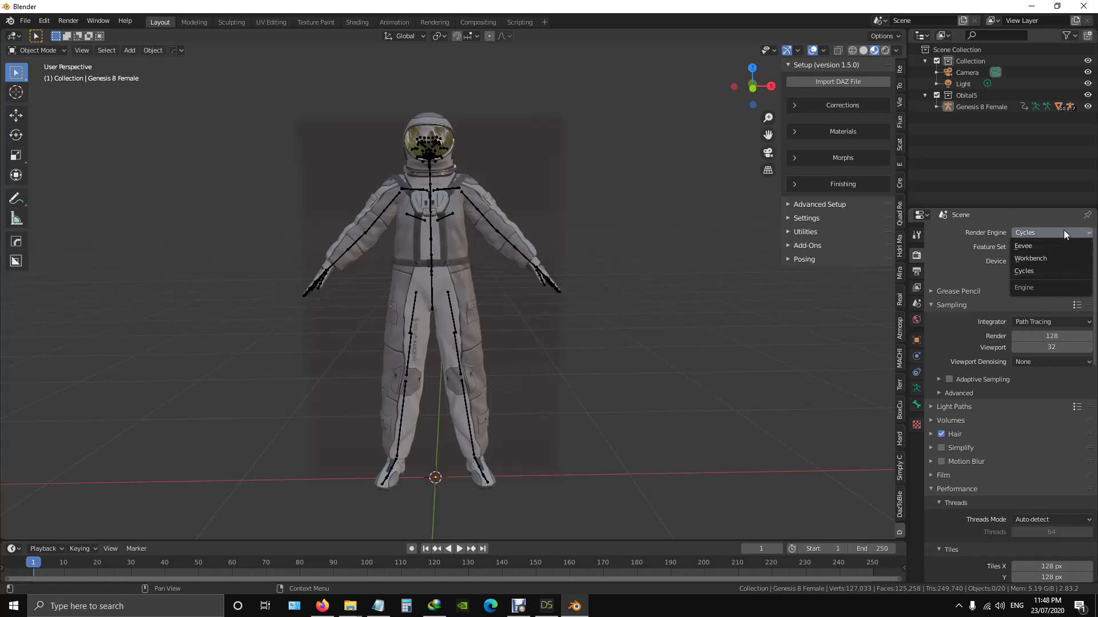
left_click(1064, 231)
left_click(1045, 247)
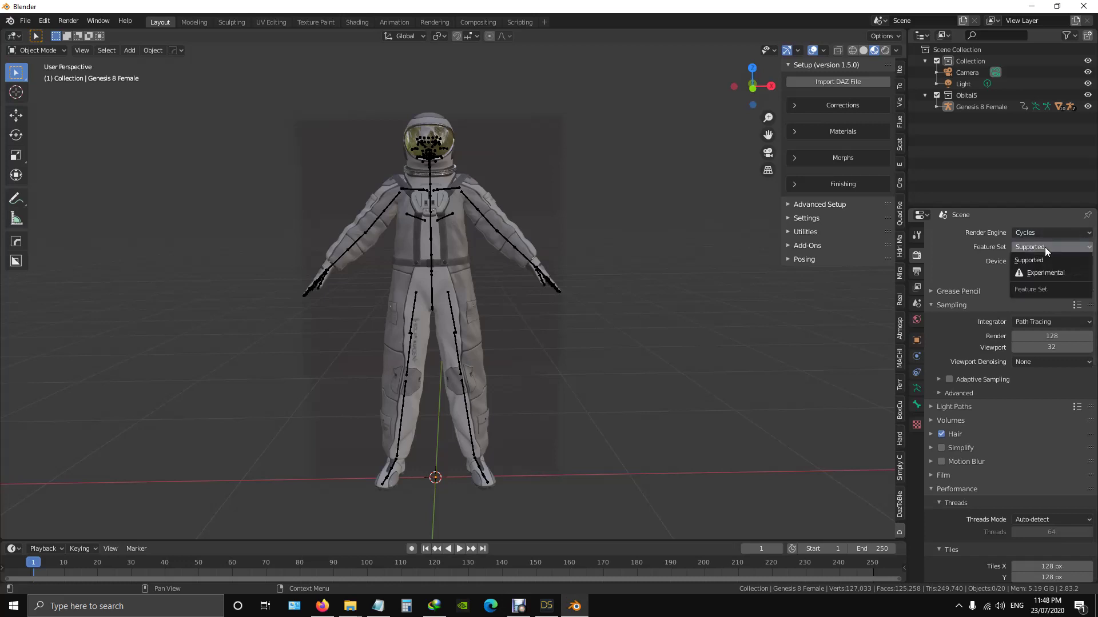
left_click(1050, 272)
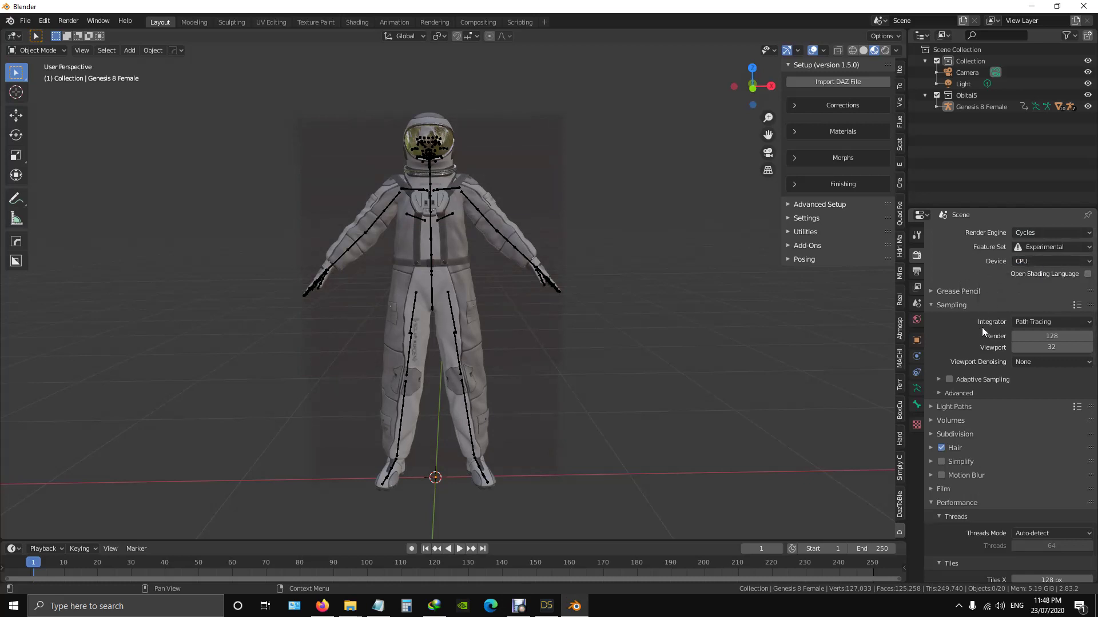
left_click(1042, 260)
left_click(1043, 261)
scroll(1037, 466, "down", 2)
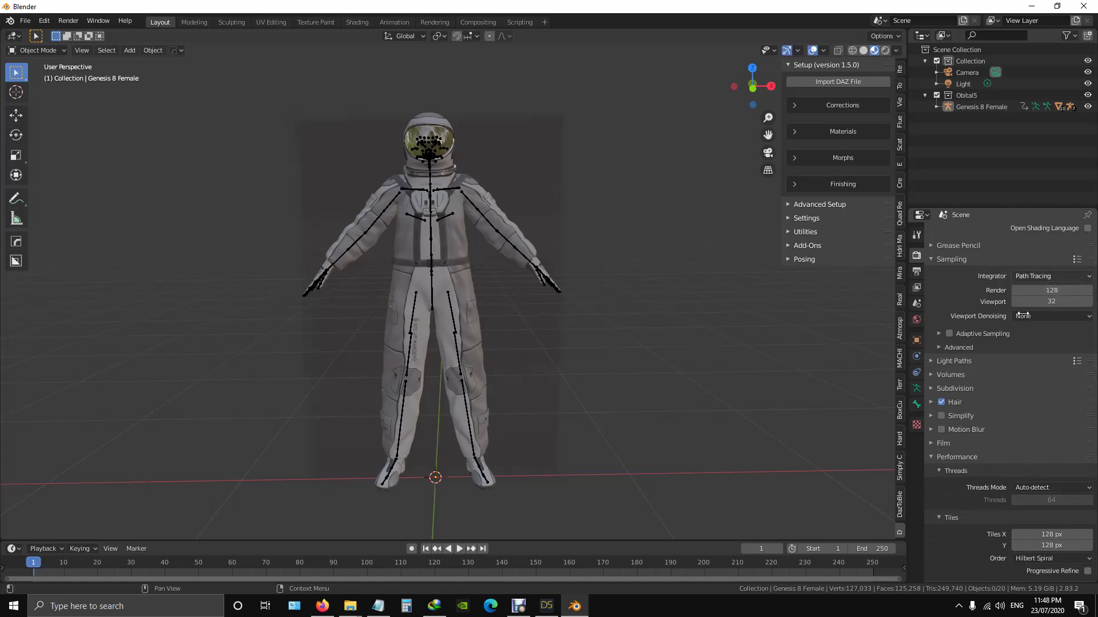
scroll(1019, 361, "up", 2)
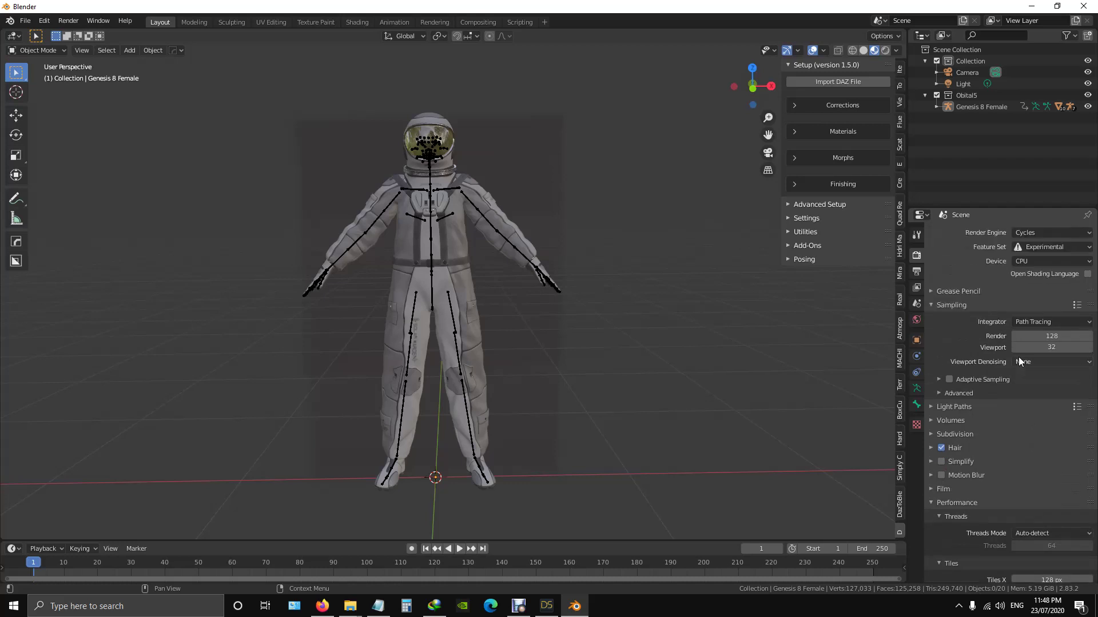
scroll(1019, 360, "down", 12)
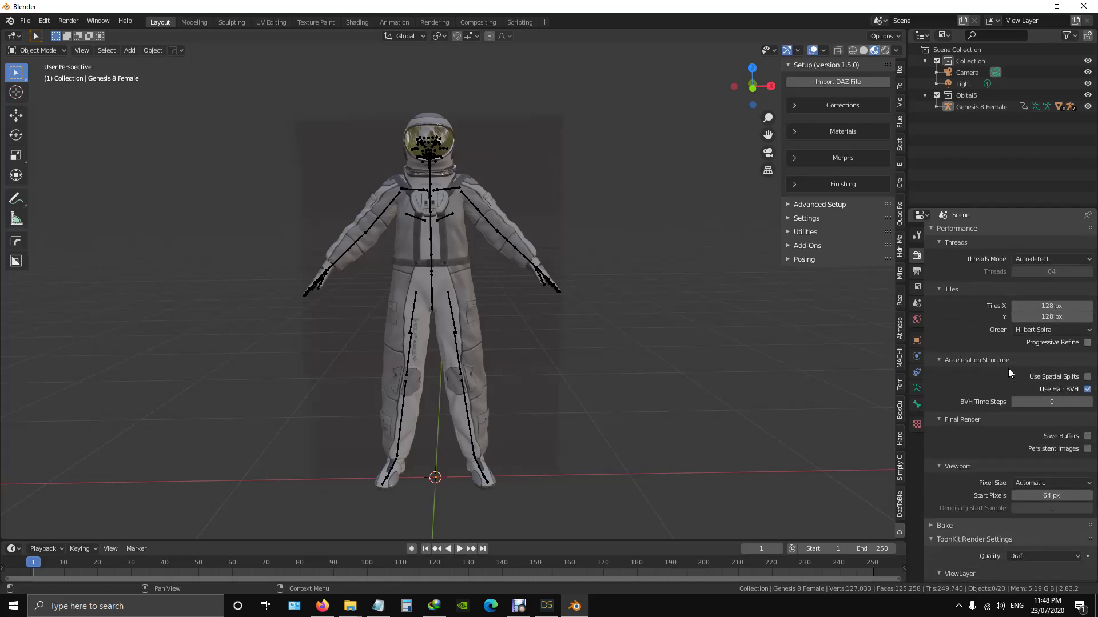
scroll(1009, 372, "up", 12)
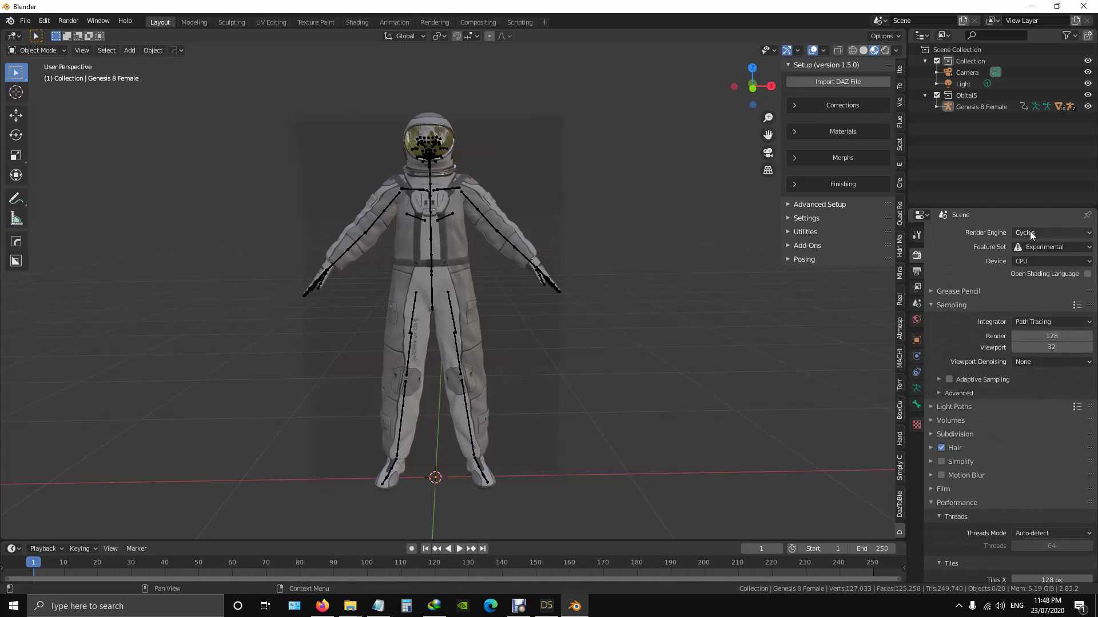
- Switch the viewport to Rendered shading and inspect the back of the astronaut and the backpack light up close
left_click(886, 50)
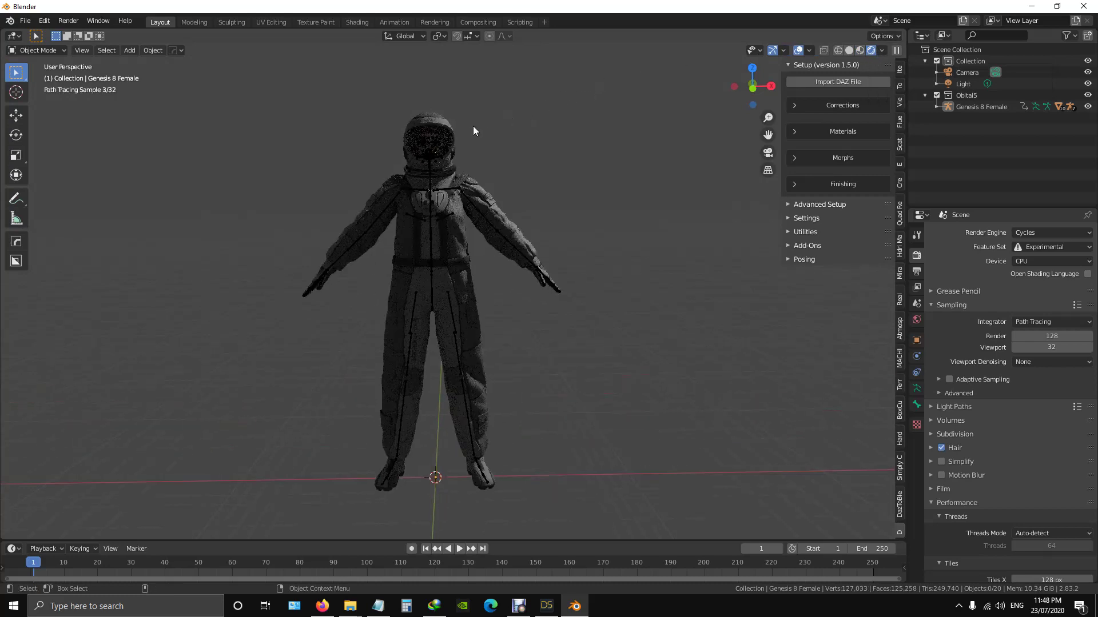
scroll(474, 126, "up", 1)
middle_click_drag(653, 121, 463, 167)
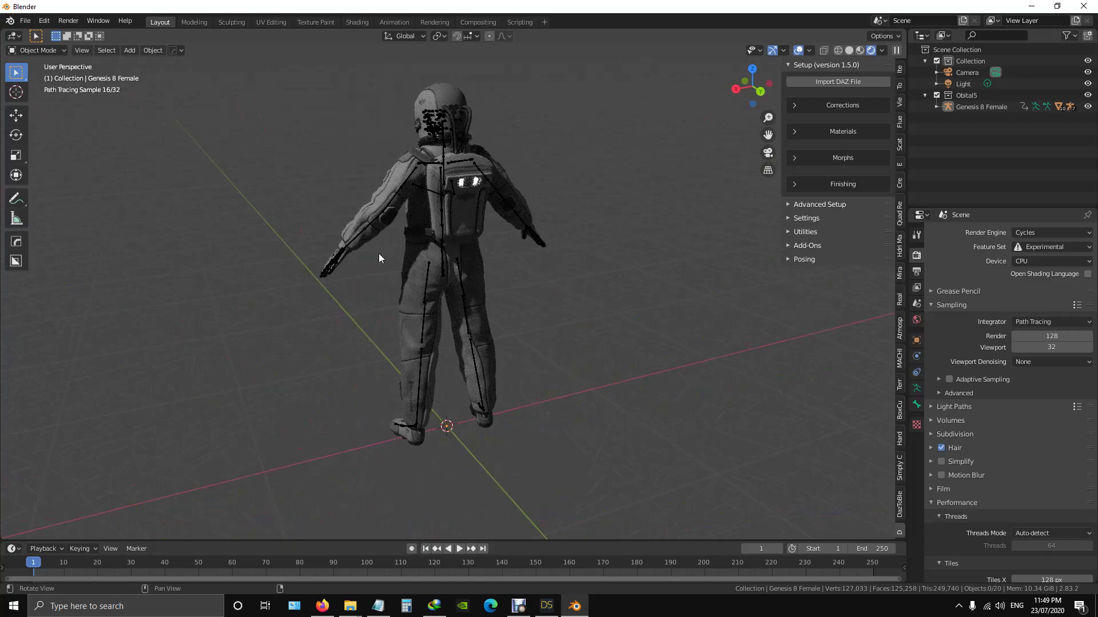
middle_click_drag(378, 253, 368, 241)
scroll(480, 198, "down", 4)
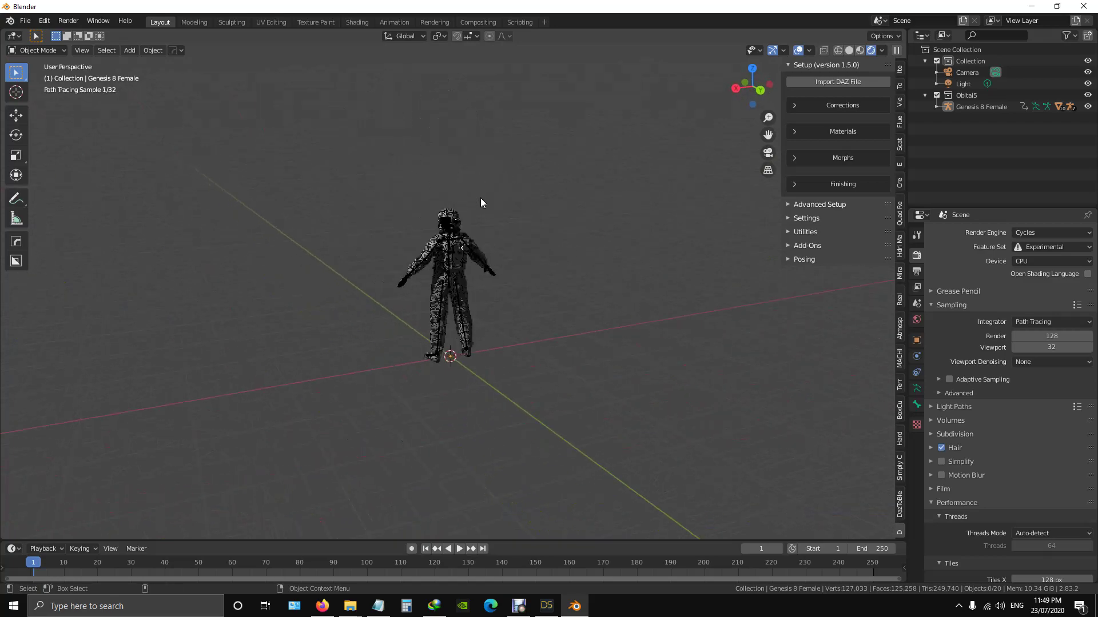
scroll(491, 183, "up", 8)
middle_click_drag(508, 167, 518, 409, "shift")
scroll(475, 344, "up", 2)
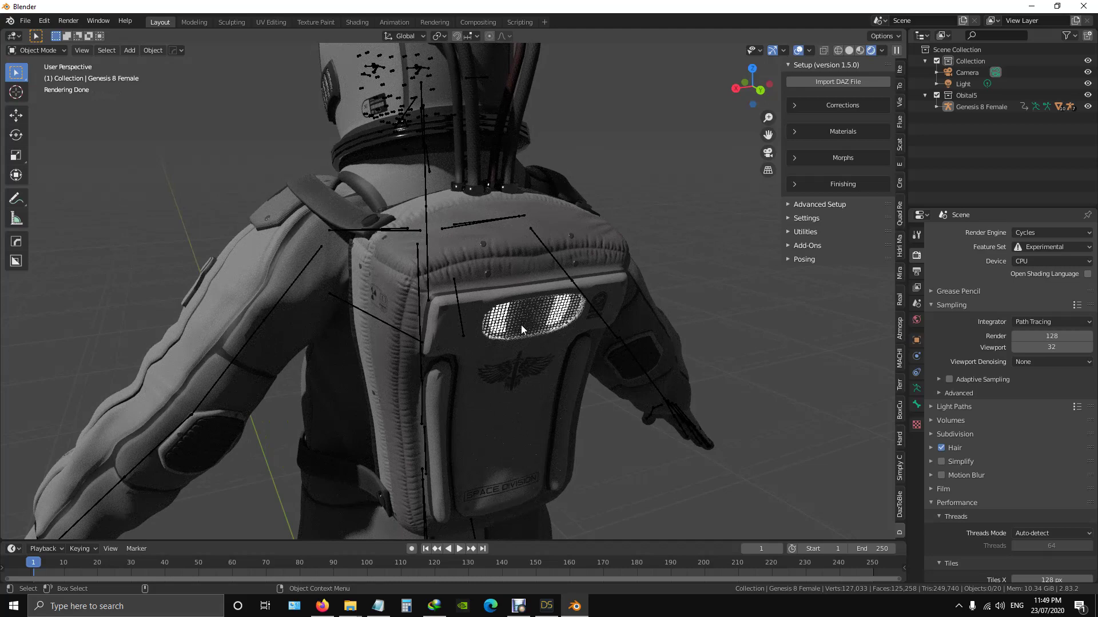
scroll(521, 325, "up", 1)
scroll(521, 326, "down", 2)
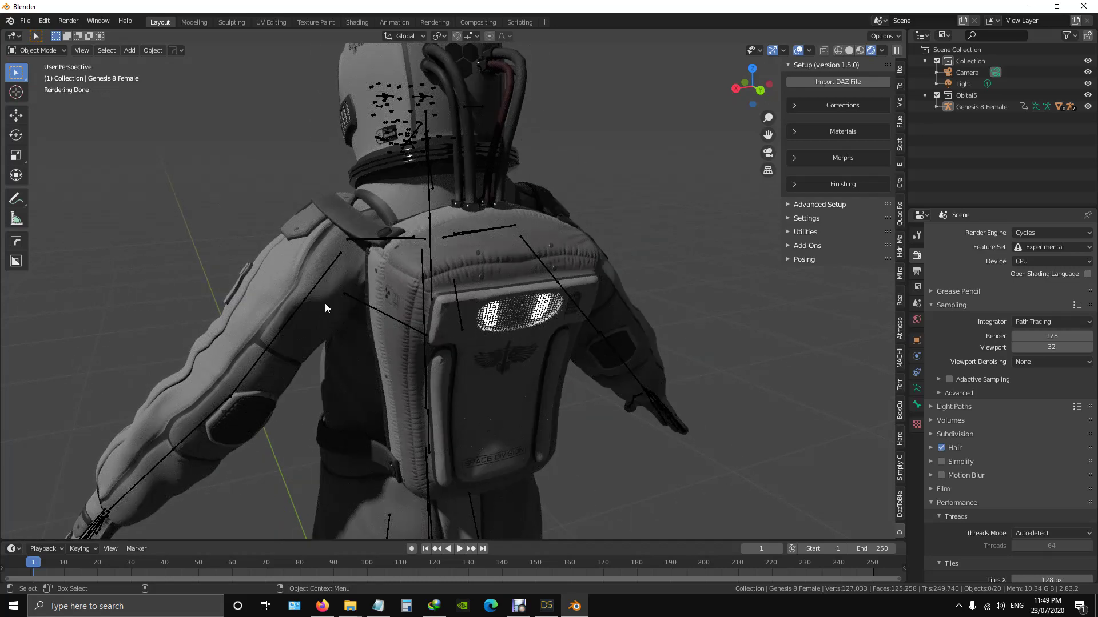
- Examine the rendered helmet, face, chest unit and suit materials from the astronaut's front and side
middle_click_drag(248, 304, 458, 314)
scroll(436, 284, "up", 2)
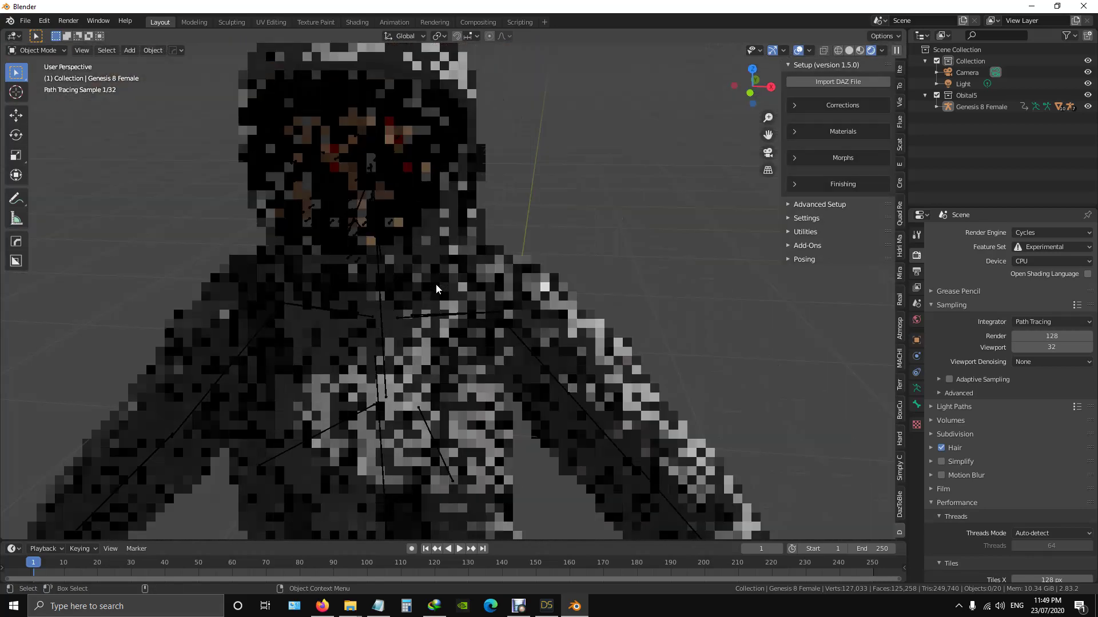
scroll(409, 323, "down", 3)
scroll(407, 323, "up", 1)
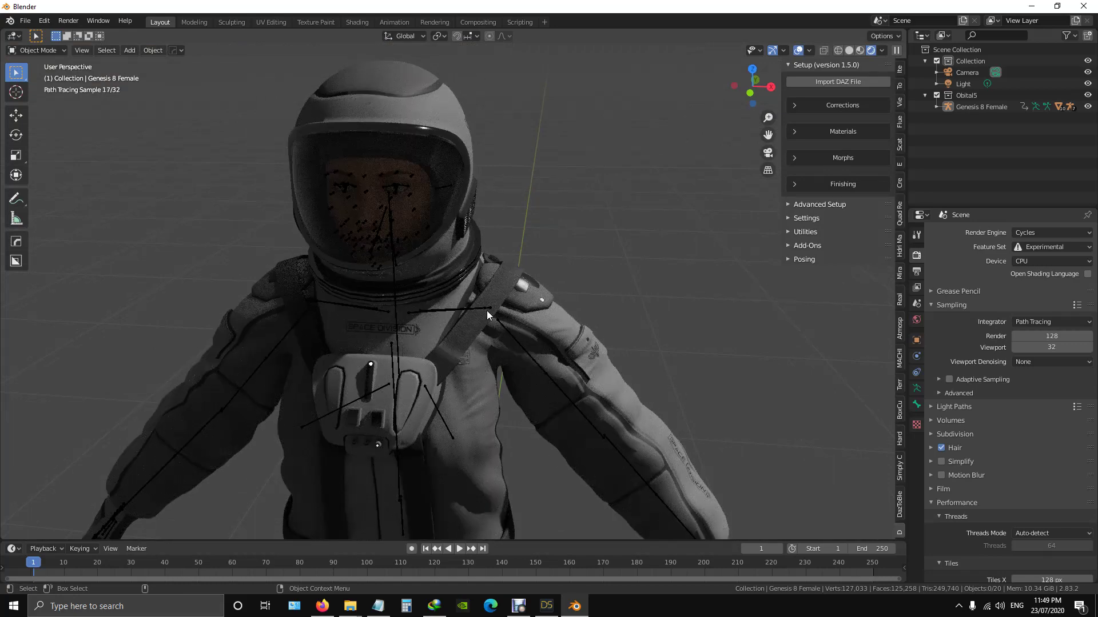
middle_click_drag(486, 310, 434, 266)
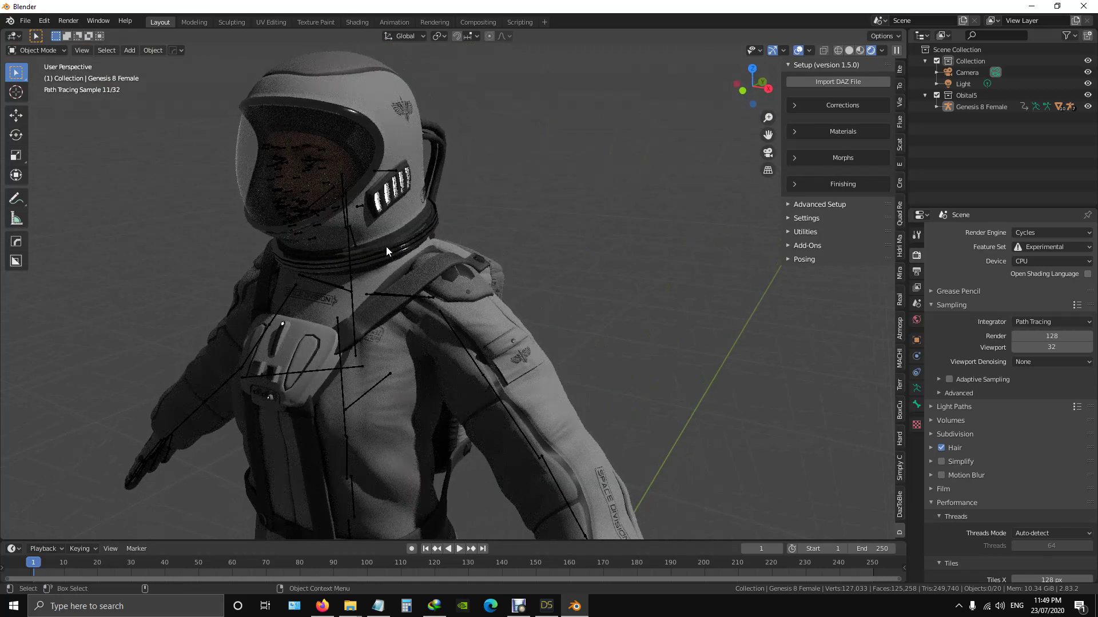
scroll(386, 246, "up", 1)
scroll(385, 247, "down", 2)
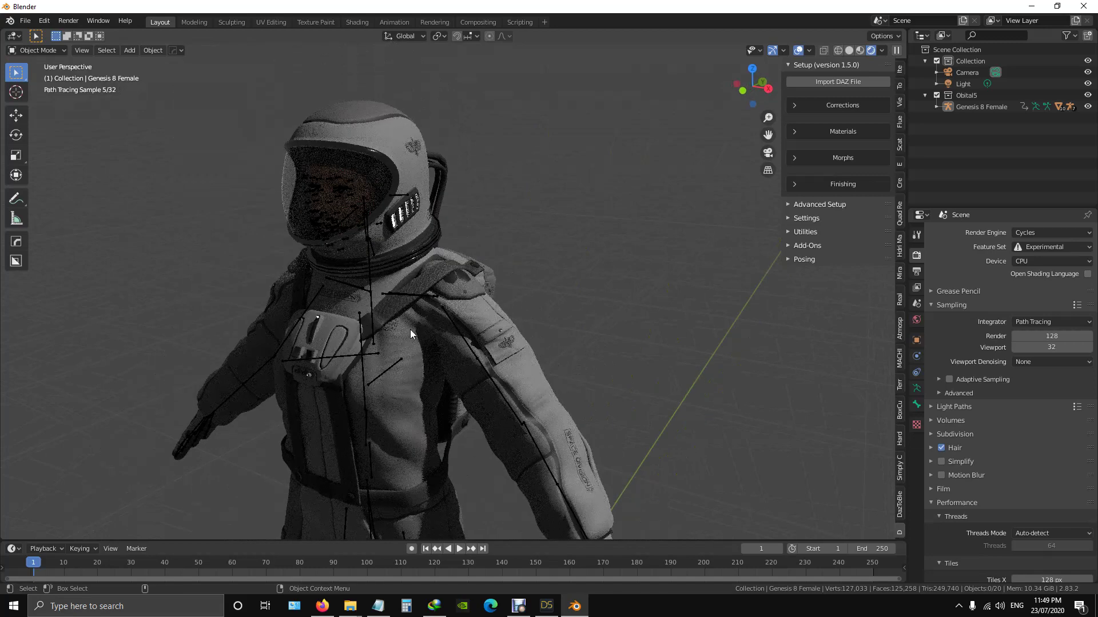
middle_click_drag(410, 330, 516, 288)
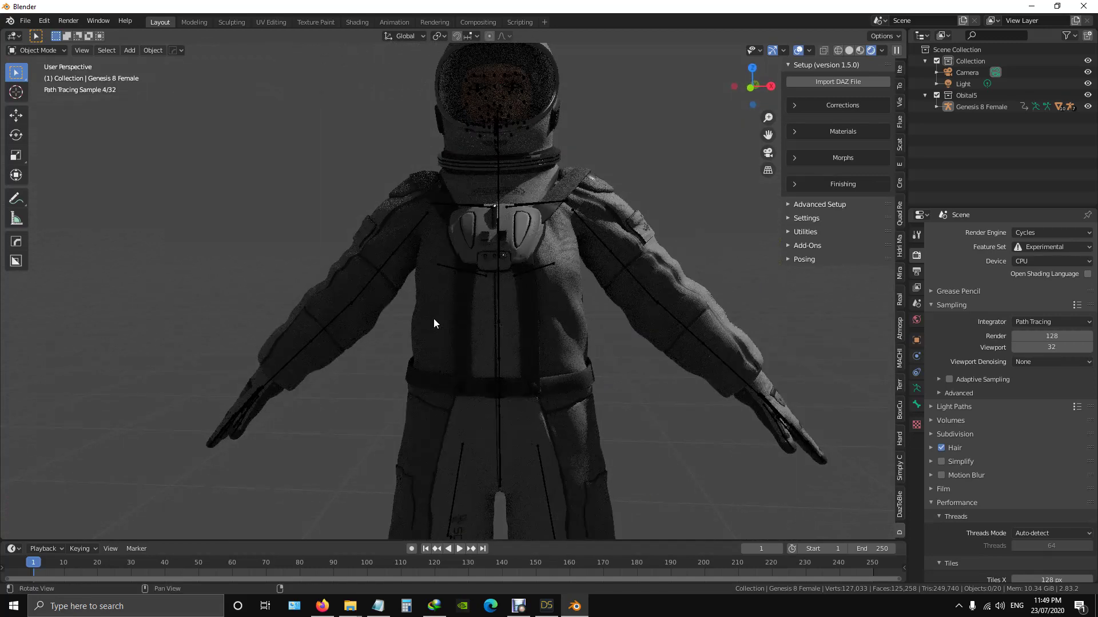
scroll(434, 323, "up", 2)
scroll(426, 320, "down", 4)
scroll(495, 289, "up", 1)
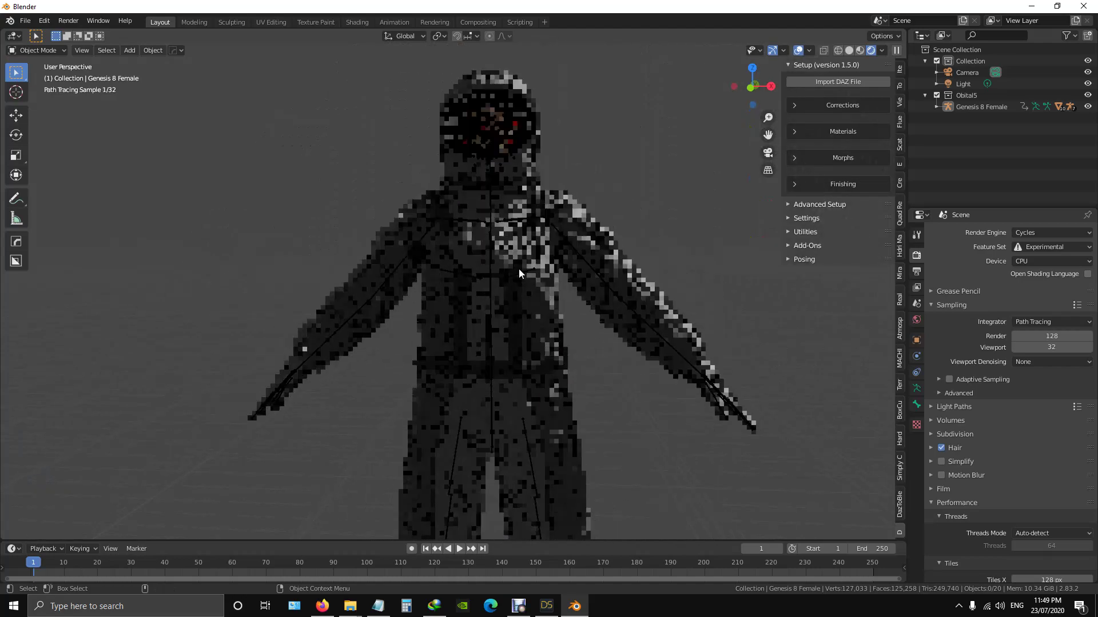
middle_click_drag(555, 266, 553, 260)
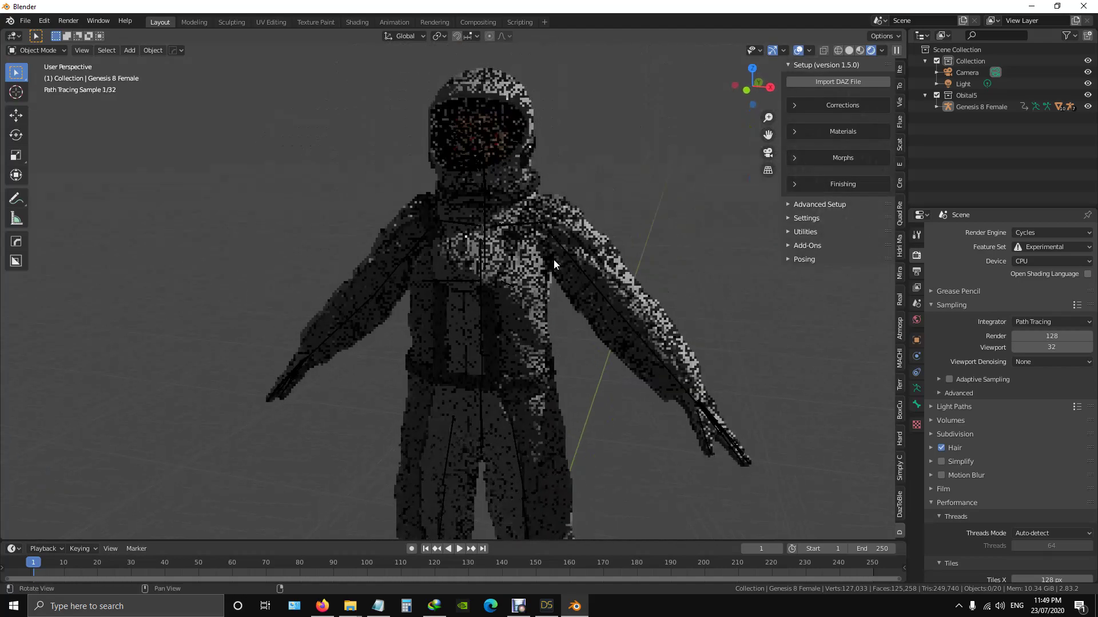
- Examine the rendered astronaut's helmet, chest unit and arms from the front at several distances
middle_click_drag(615, 285, 578, 283, "shift")
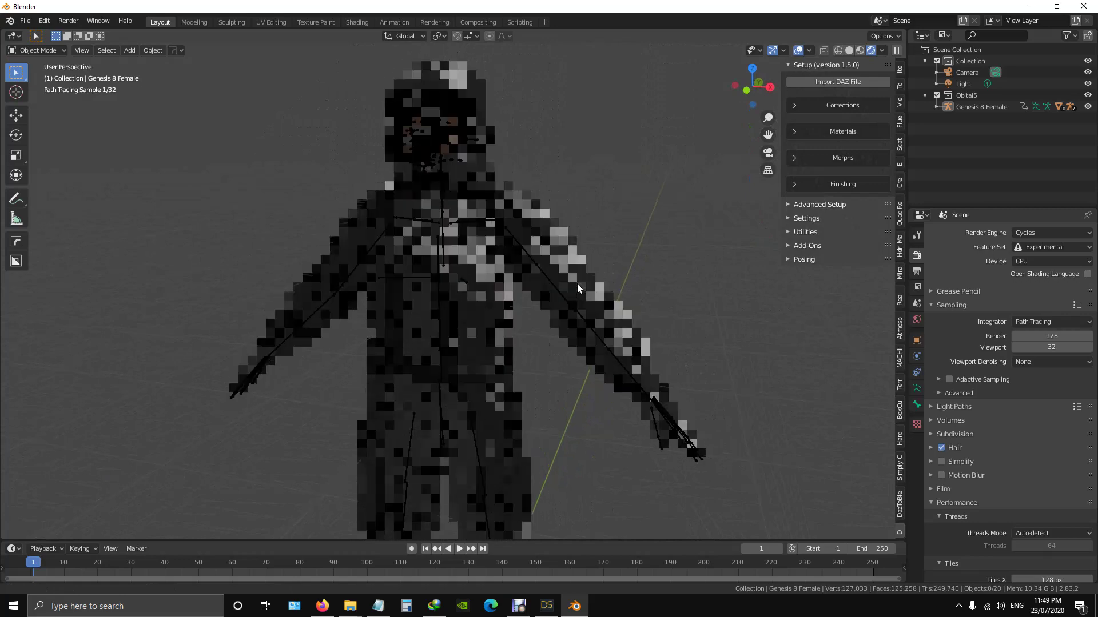
scroll(505, 283, "up", 3)
scroll(506, 284, "down", 4)
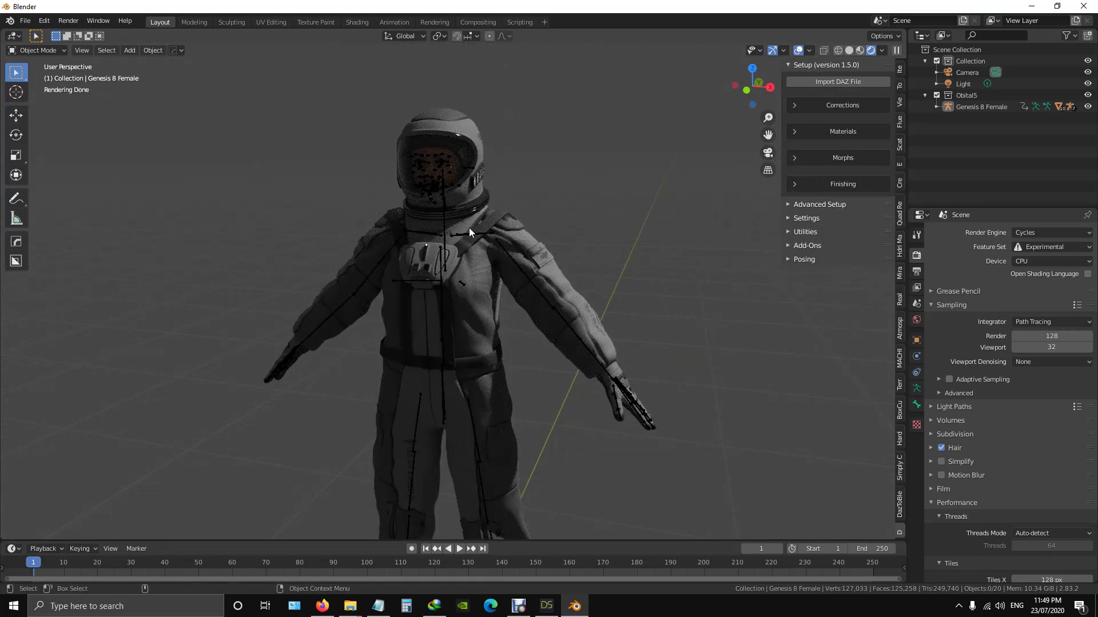
scroll(465, 234, "down", 2)
scroll(465, 235, "up", 3)
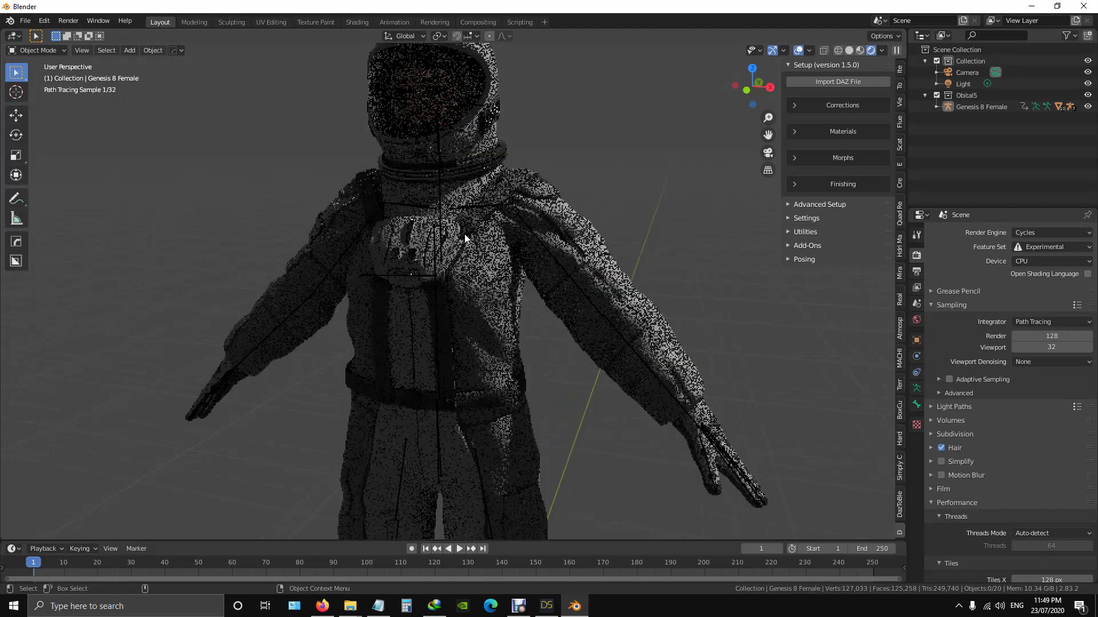
scroll(465, 234, "down", 1)
scroll(464, 234, "up", 2)
scroll(465, 234, "down", 1)
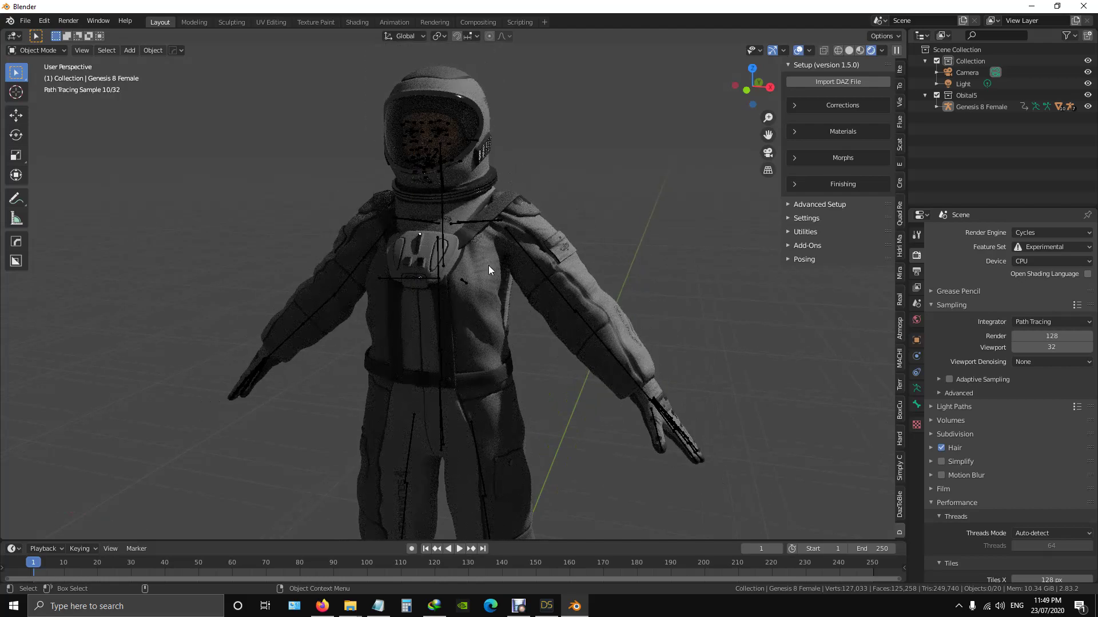
middle_click_drag(476, 292, 498, 283, "shift")
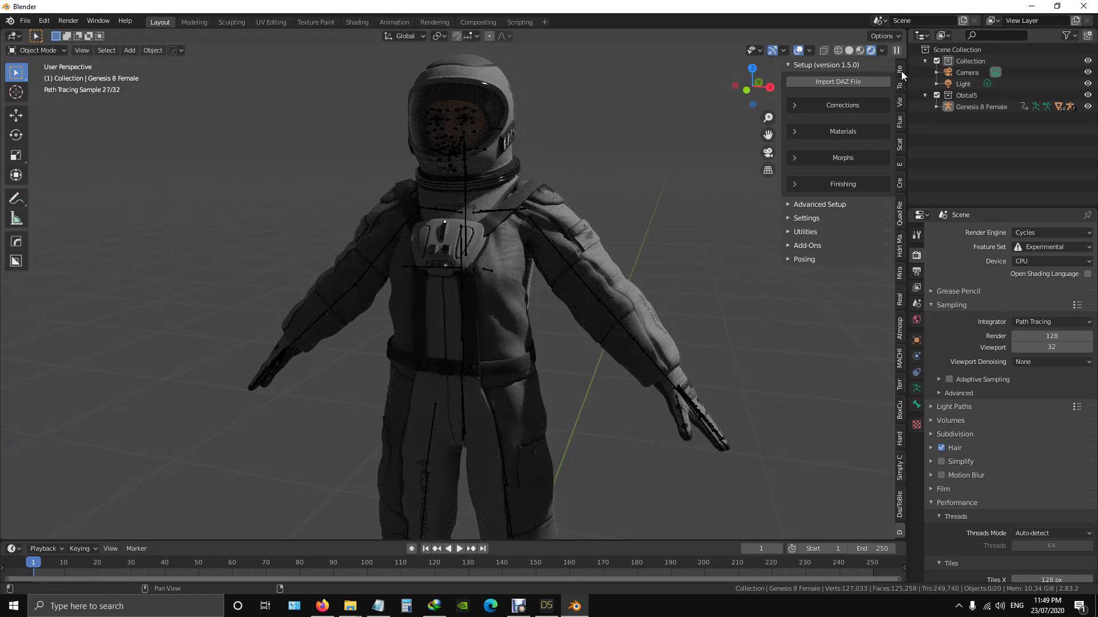
- Select the scene camera, look through it and lock the camera to the view
left_click(968, 73)
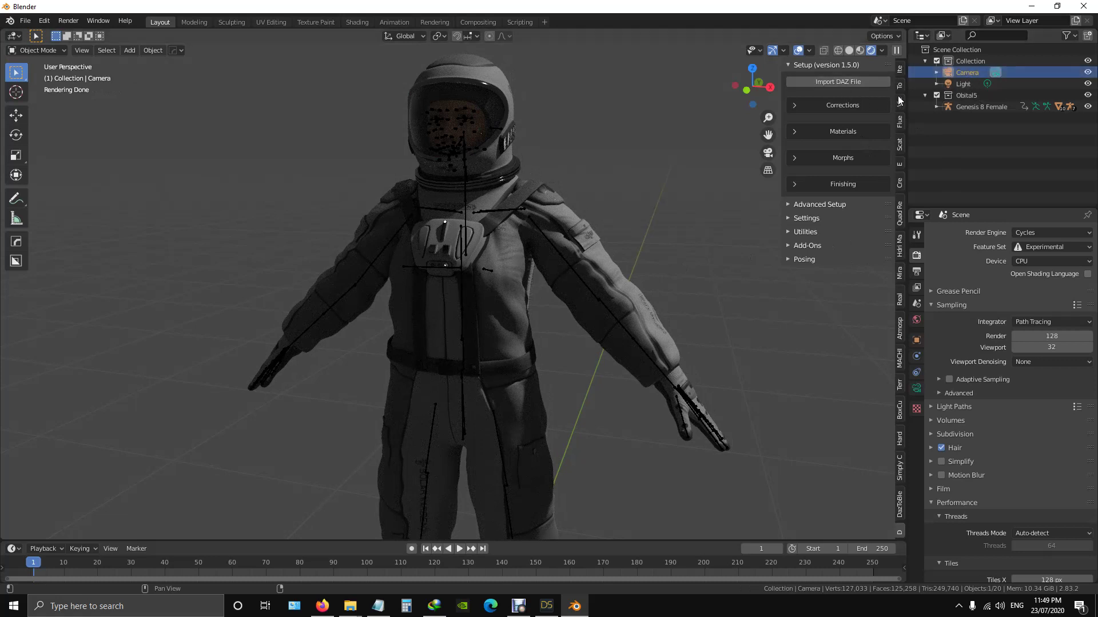
left_click(900, 70)
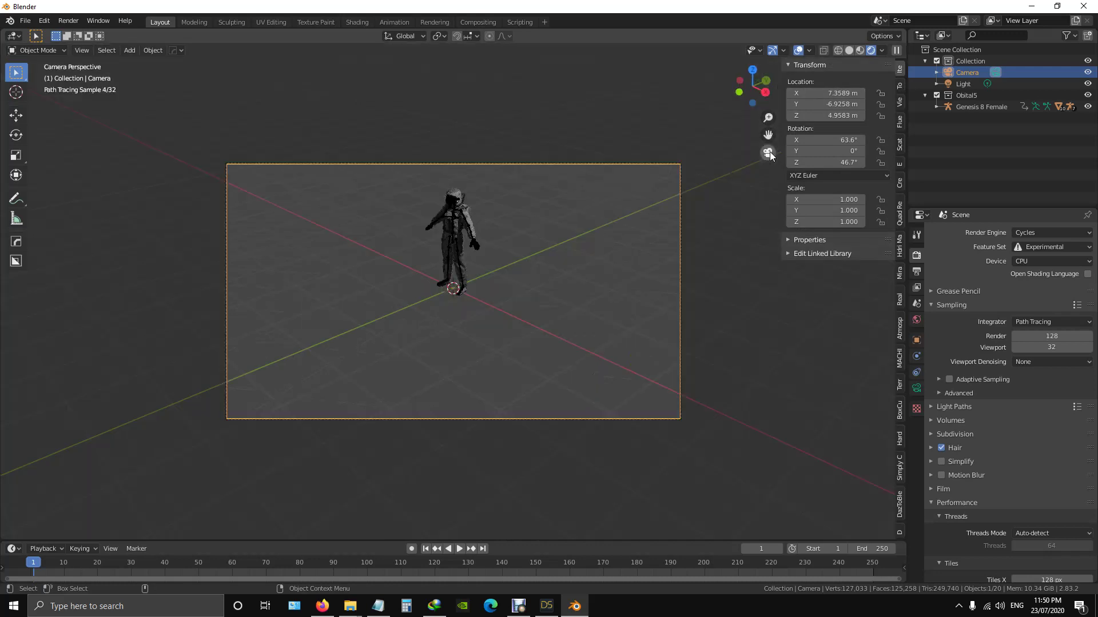
left_click(767, 152)
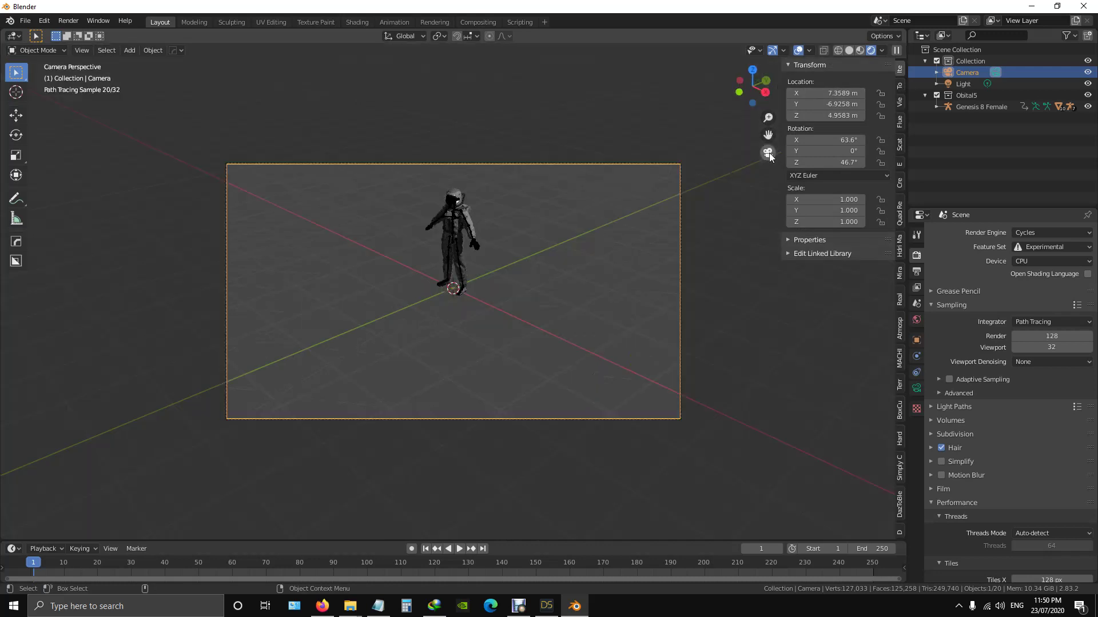
left_click(900, 99)
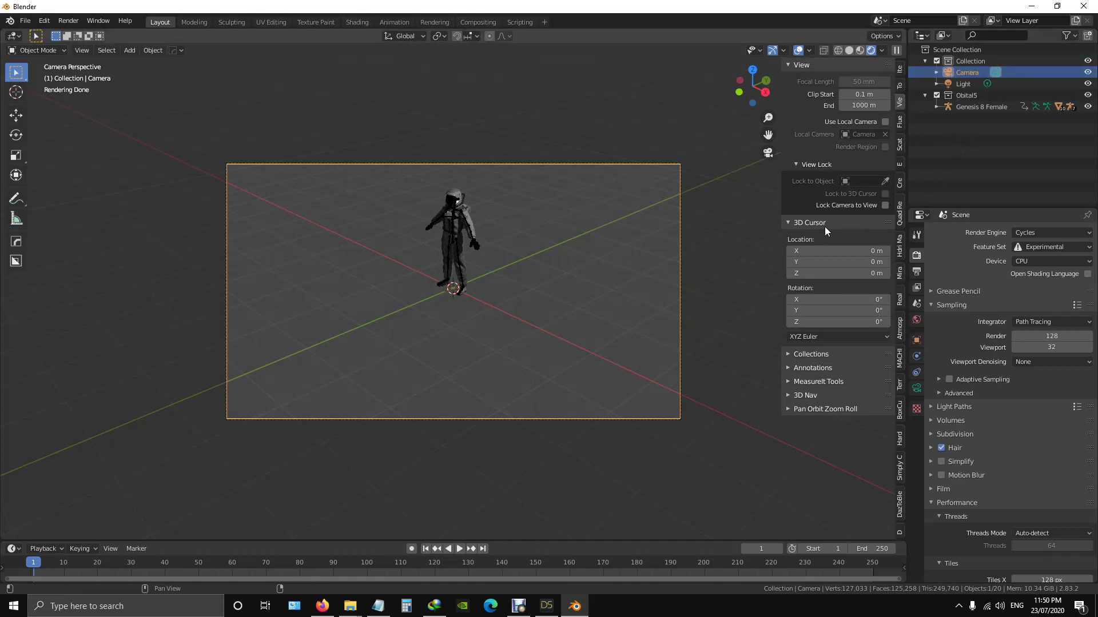
left_click(885, 206)
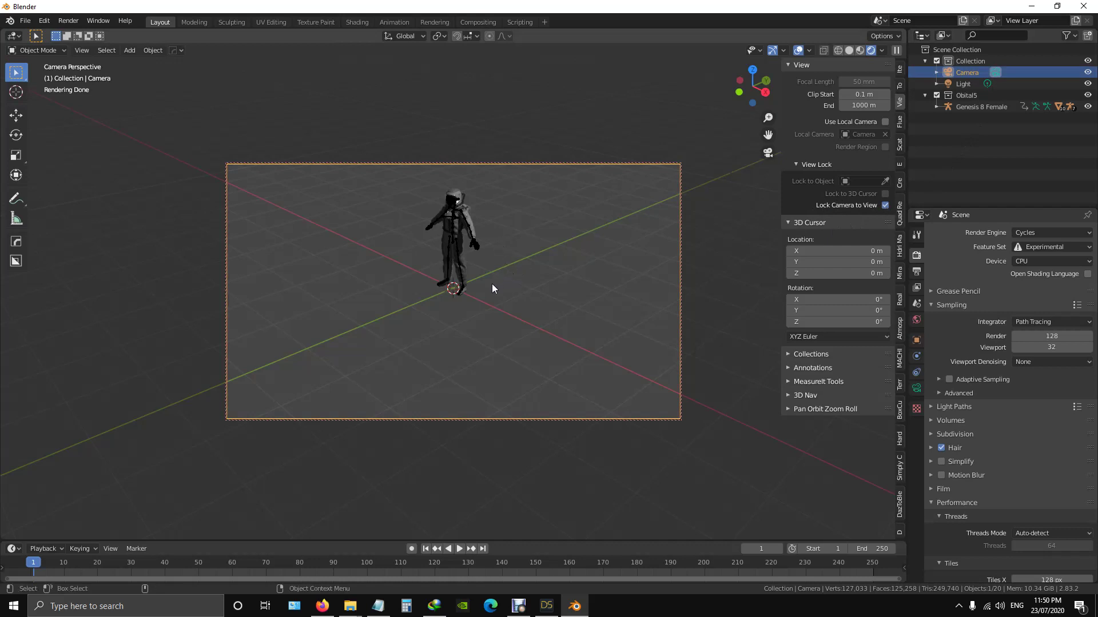
- Reposition the locked camera to frame the astronaut's helmet and upper torso at a slight angle
mouse_move(509, 290)
middle_mouse_down()
mouse_move(498, 238)
mouse_move(518, 296)
middle_mouse_up()
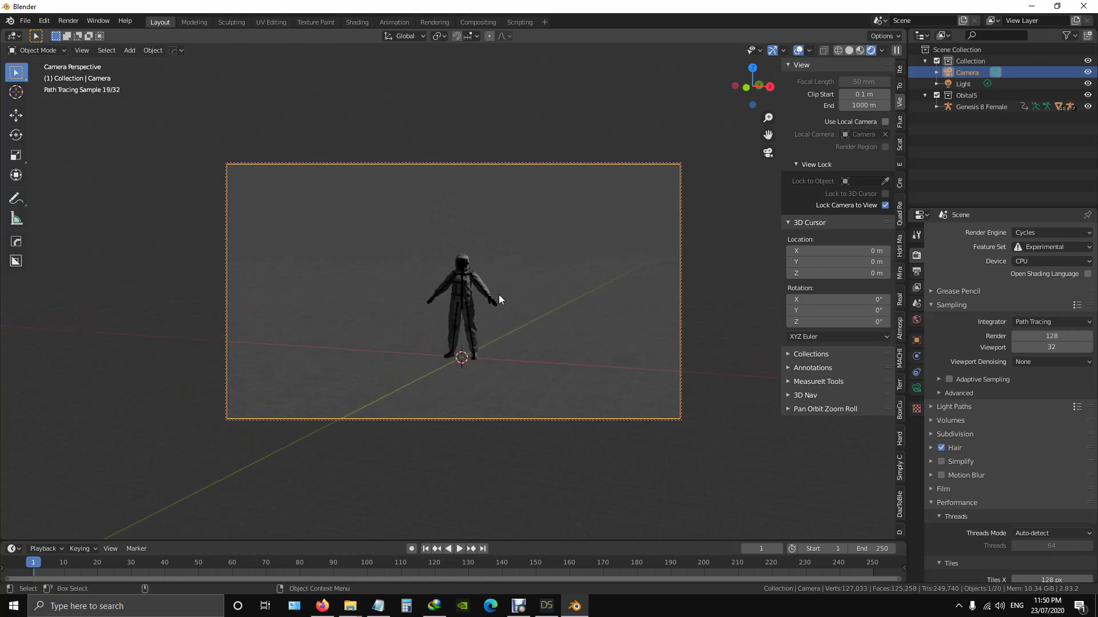
scroll(499, 275, "up", 6)
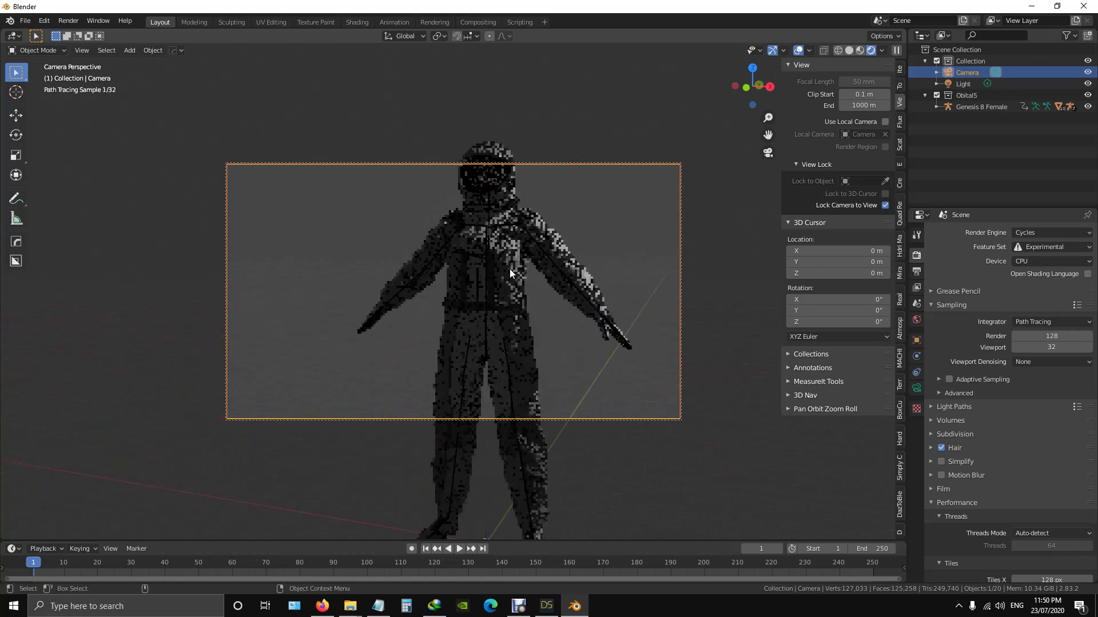
middle_click_drag(605, 222, 513, 298)
scroll(512, 294, "up", 3)
scroll(513, 279, "up", 1)
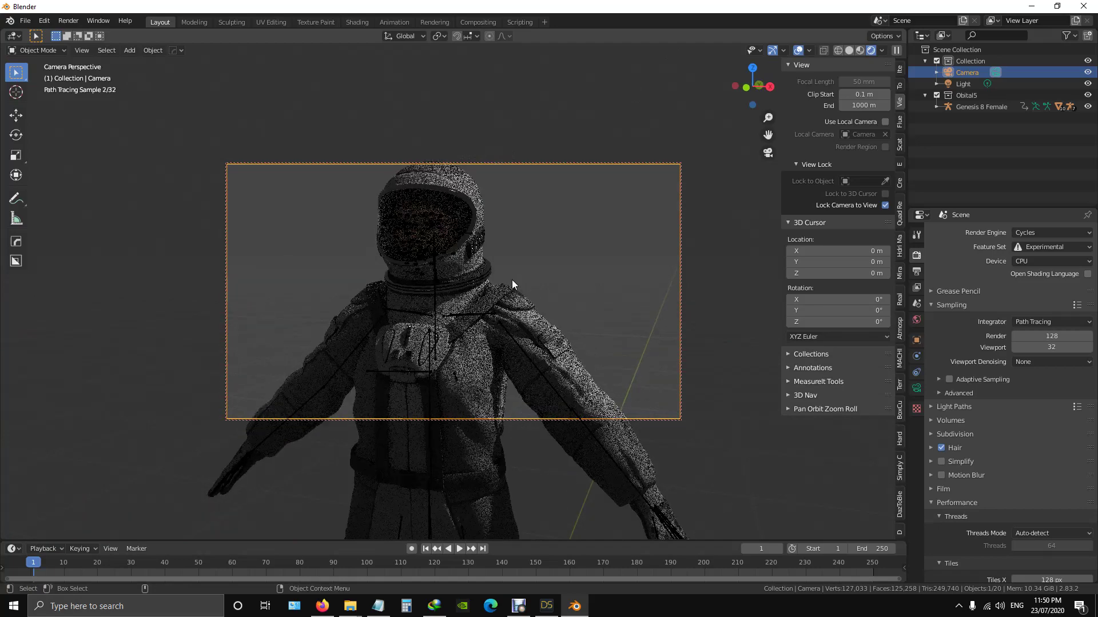
middle_click_drag(534, 221, 593, 296)
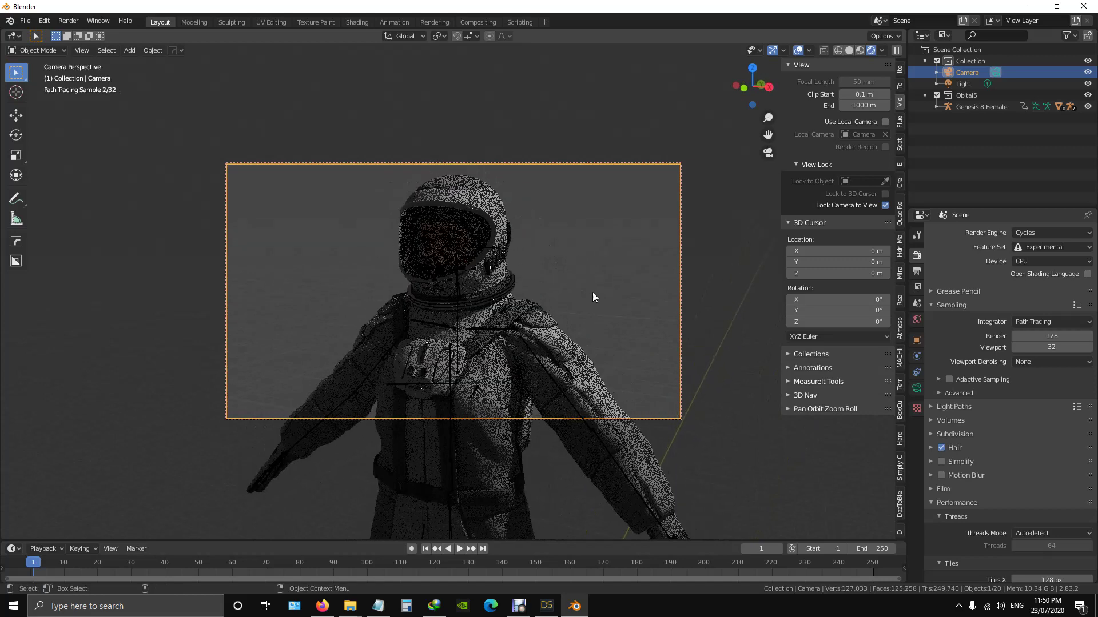
- Leave the camera view and change the scene's point light to a Sun light
left_click(965, 84)
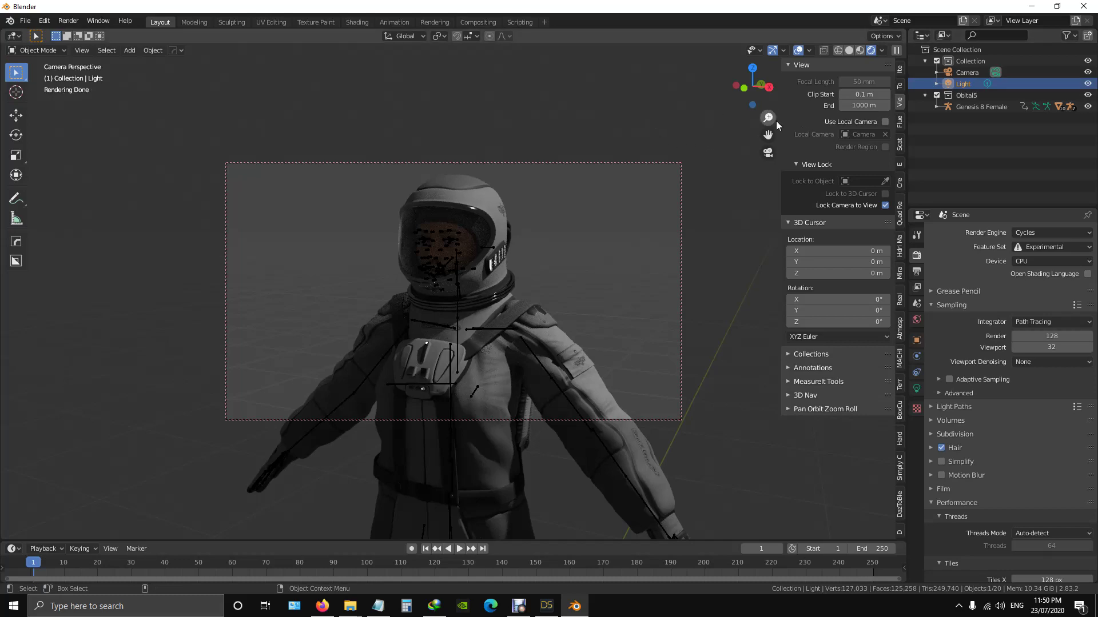
left_click(767, 152)
scroll(530, 249, "up", 4)
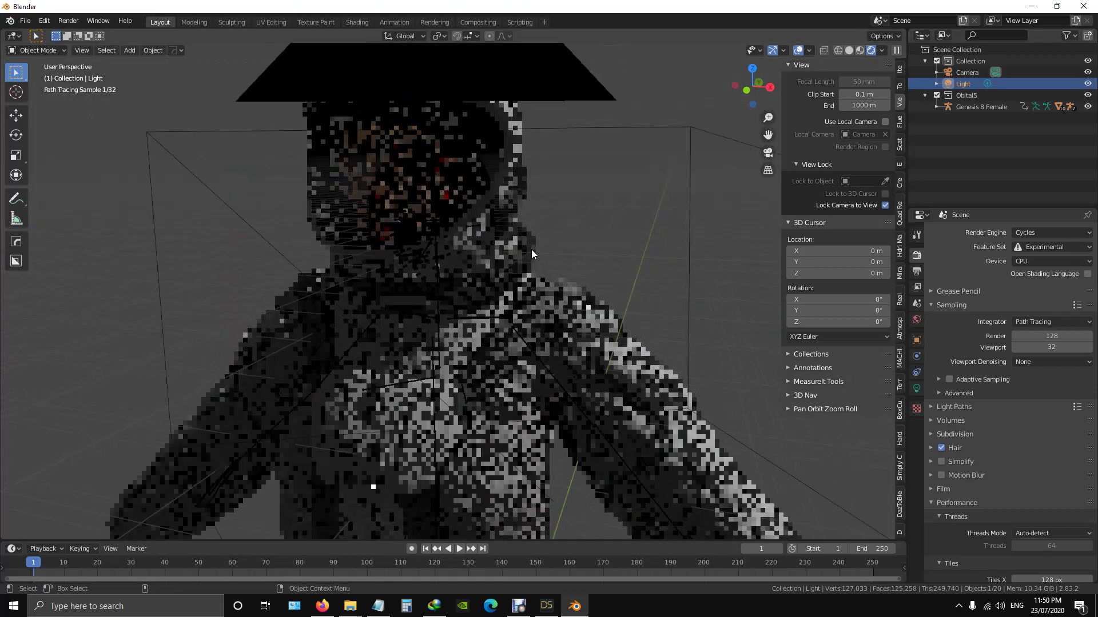
scroll(531, 249, "down", 8)
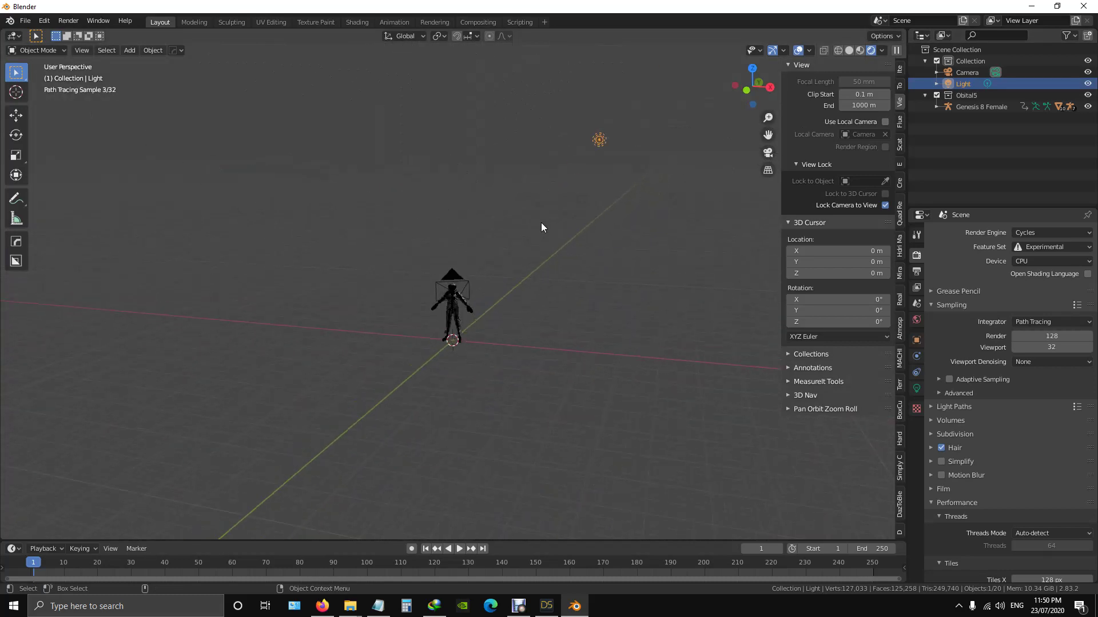
scroll(541, 223, "up", 1)
left_click(637, 114)
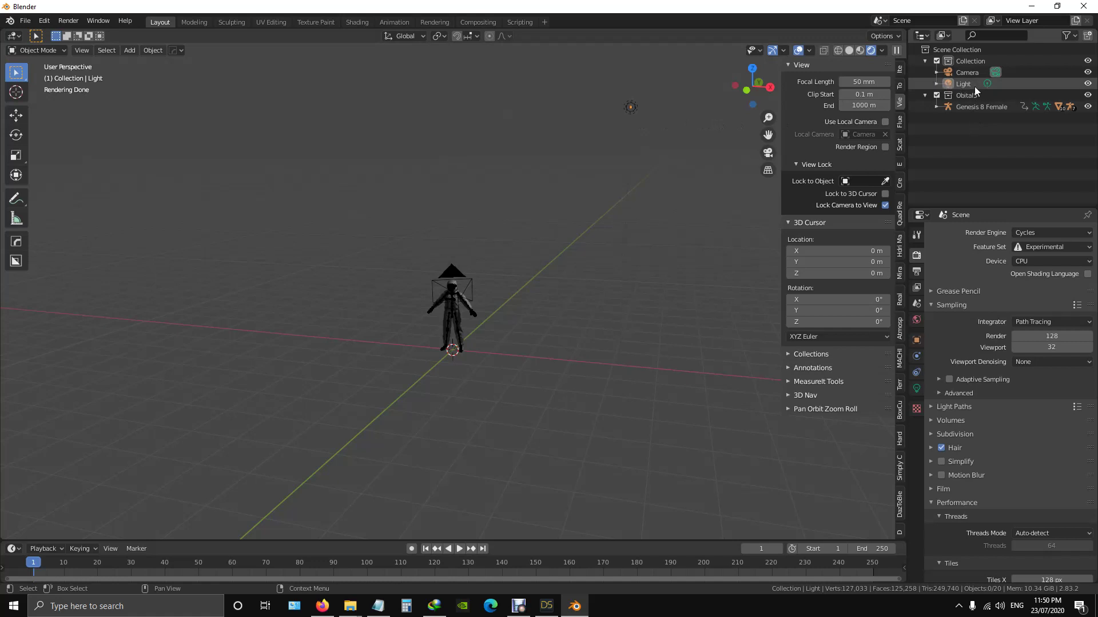
double_click(973, 106)
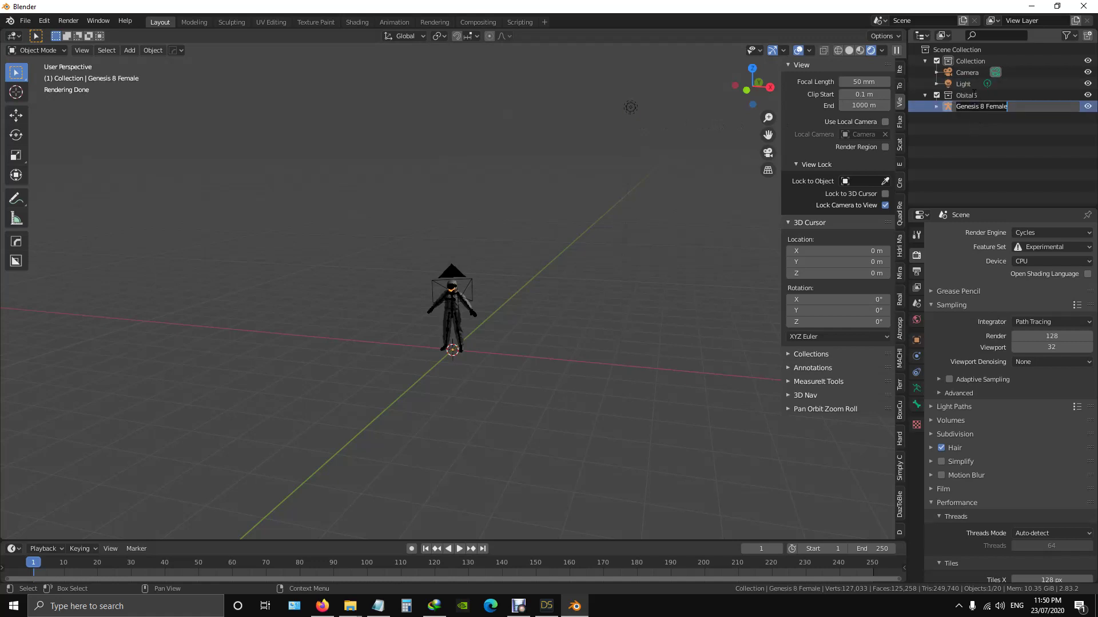
key("Return")
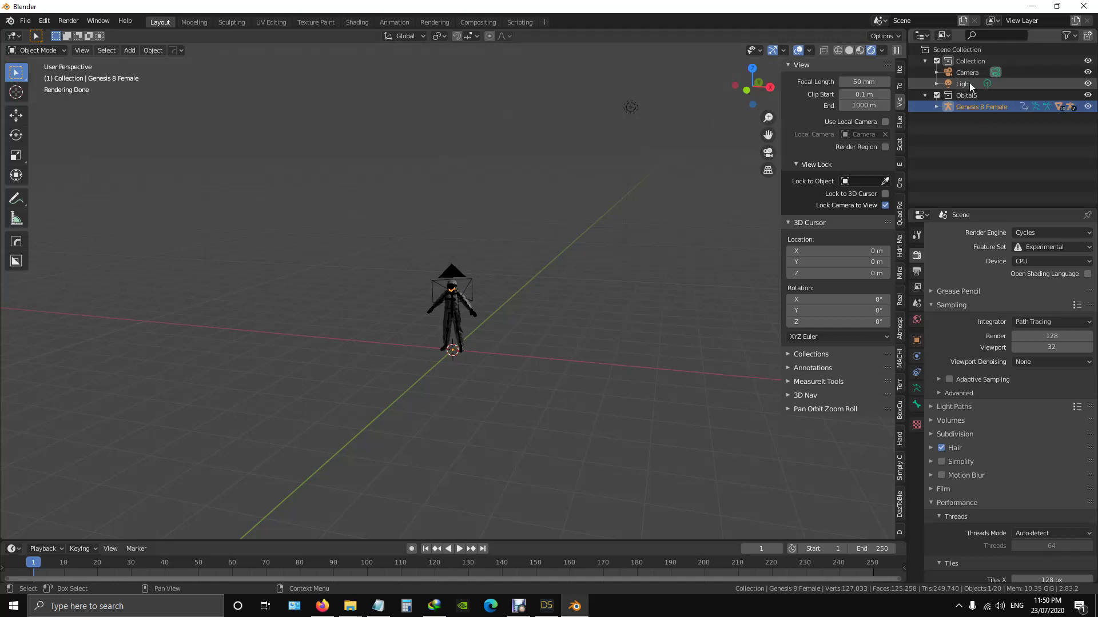
left_click(968, 83)
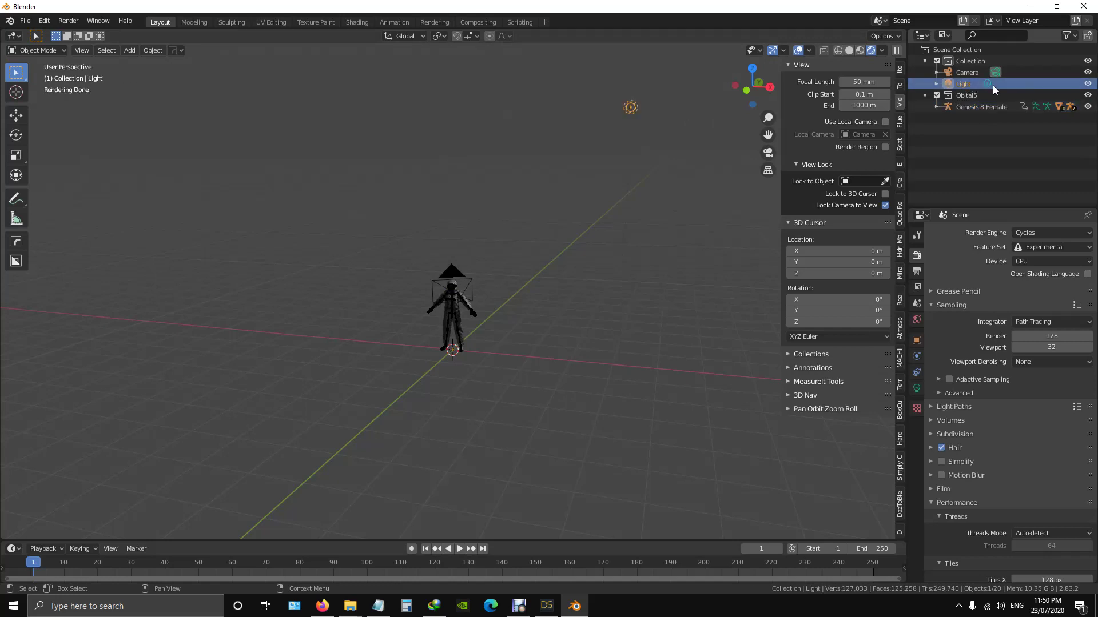
left_click(917, 388)
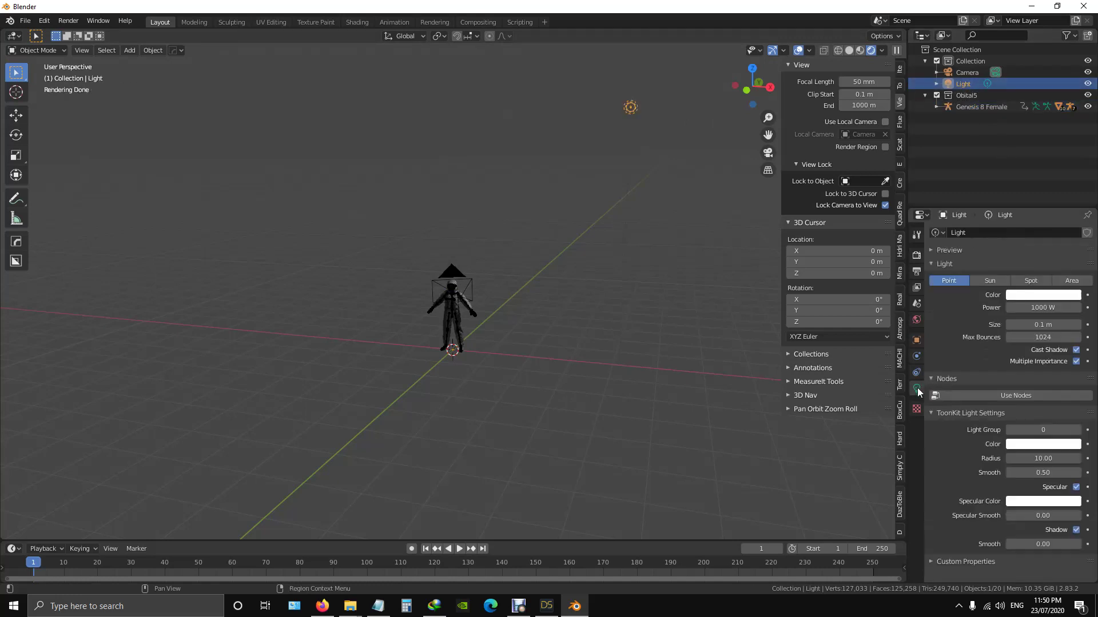
left_click(991, 280)
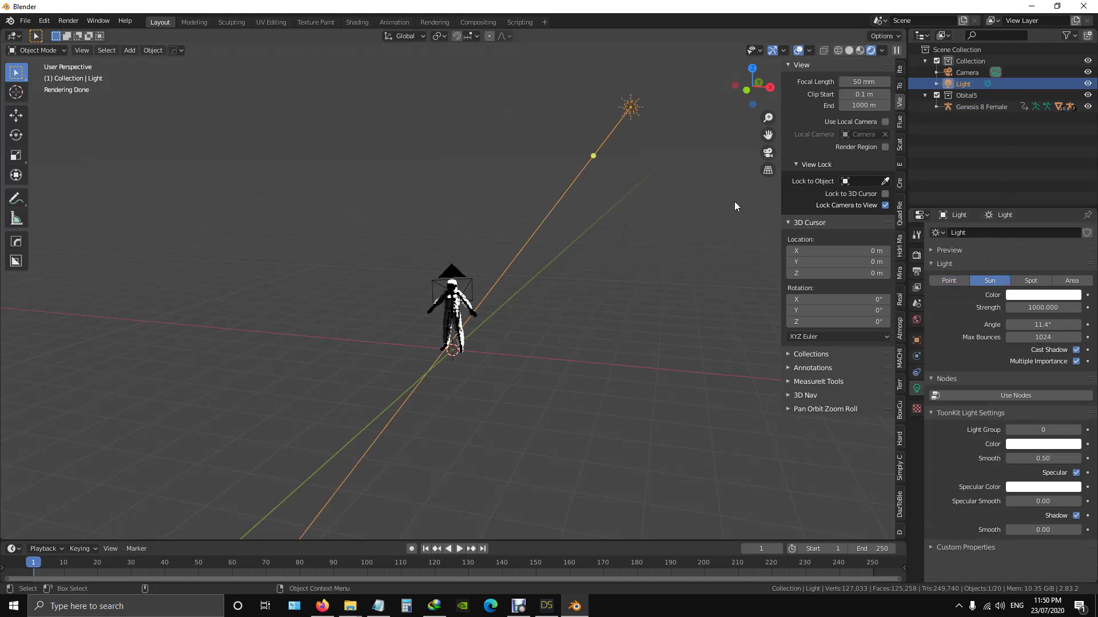
- Set the Sun light's strength to 10
left_click_drag(1043, 307, 894, 302)
left_click(1053, 307)
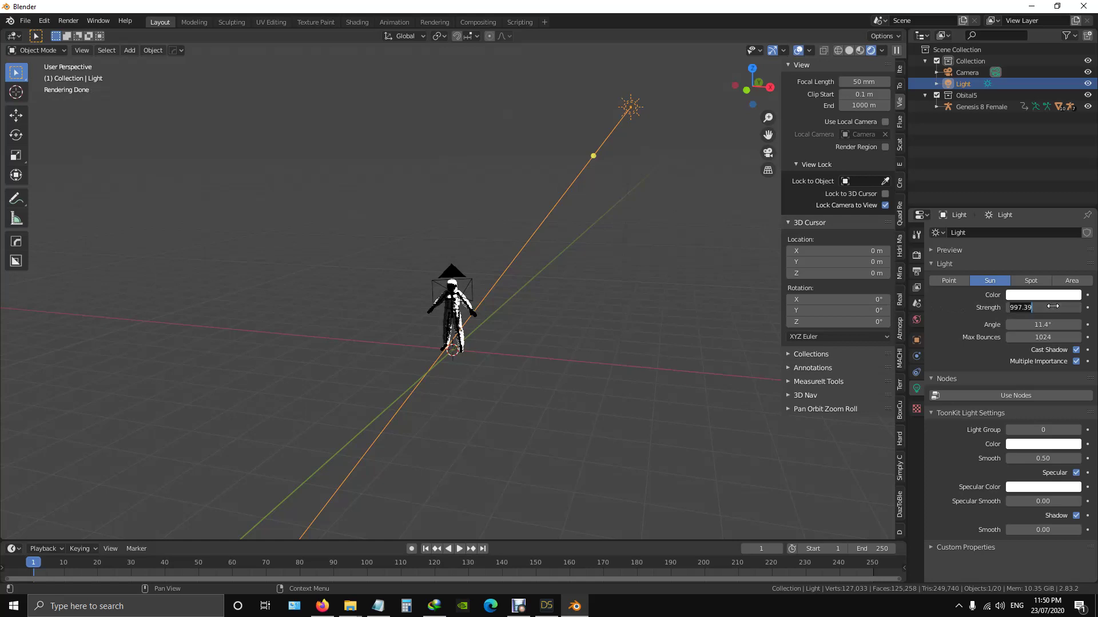
type("10")
key("Return")
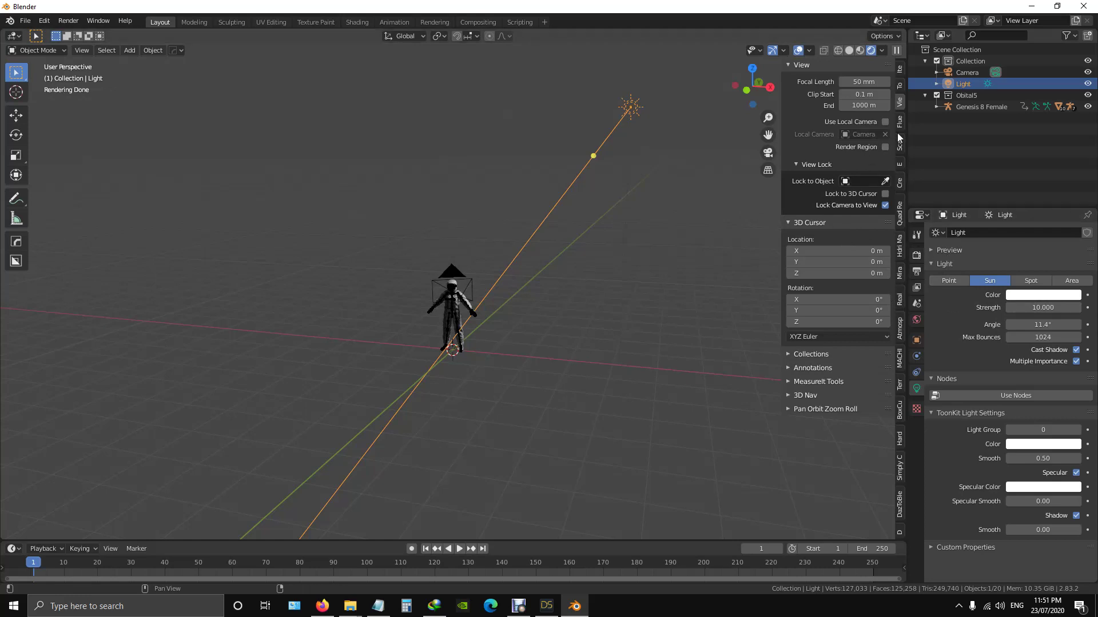
- Rotate the Sun light to X 55.5°, Y -55° and Z 109° to light the astronaut's front
left_click(900, 71)
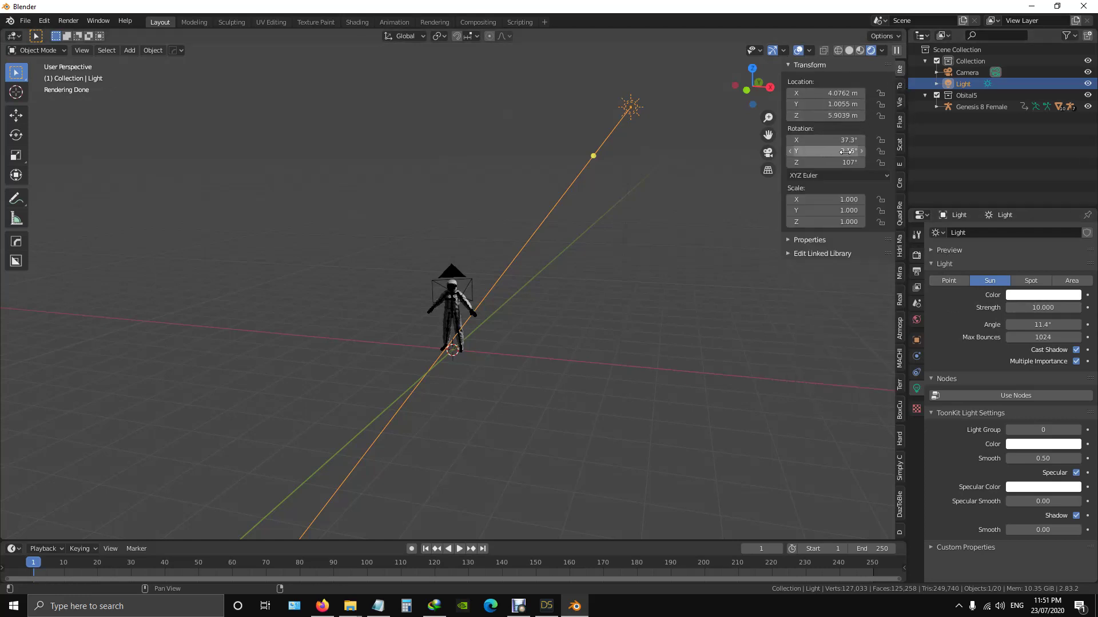
left_click_drag(850, 140, 974, 154)
left_click_drag(1047, 157, 55, 175)
left_click_drag(845, 152, 504, 152)
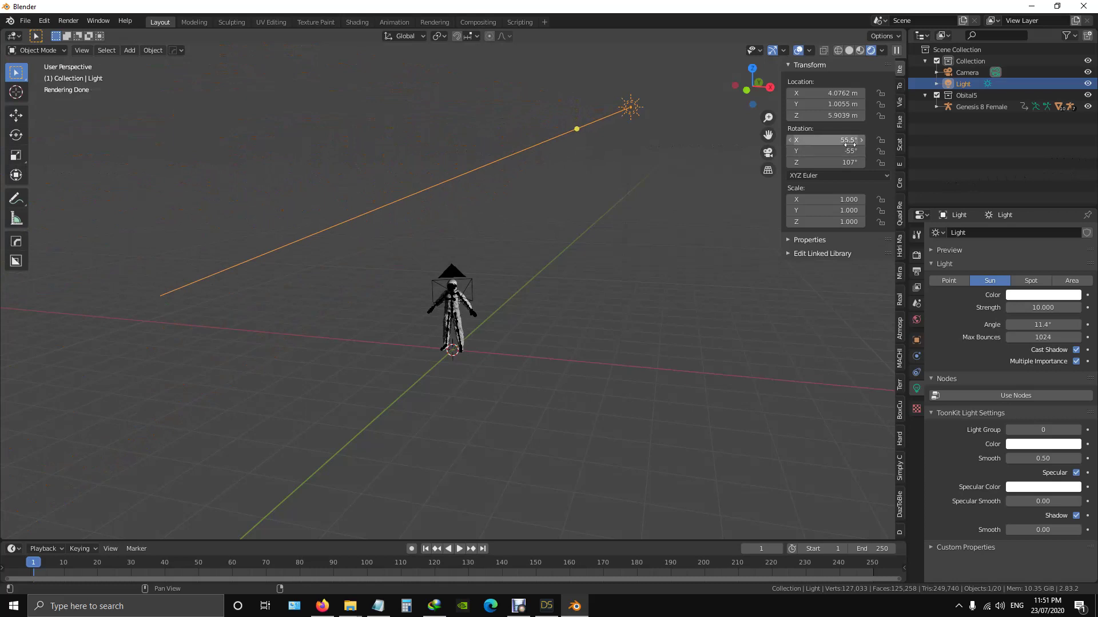
mouse_move(851, 162)
left_mouse_down()
mouse_move(712, 161)
mouse_move(944, 172)
mouse_move(86, 191)
mouse_move(961, 181)
mouse_move(845, 179)
left_mouse_up()
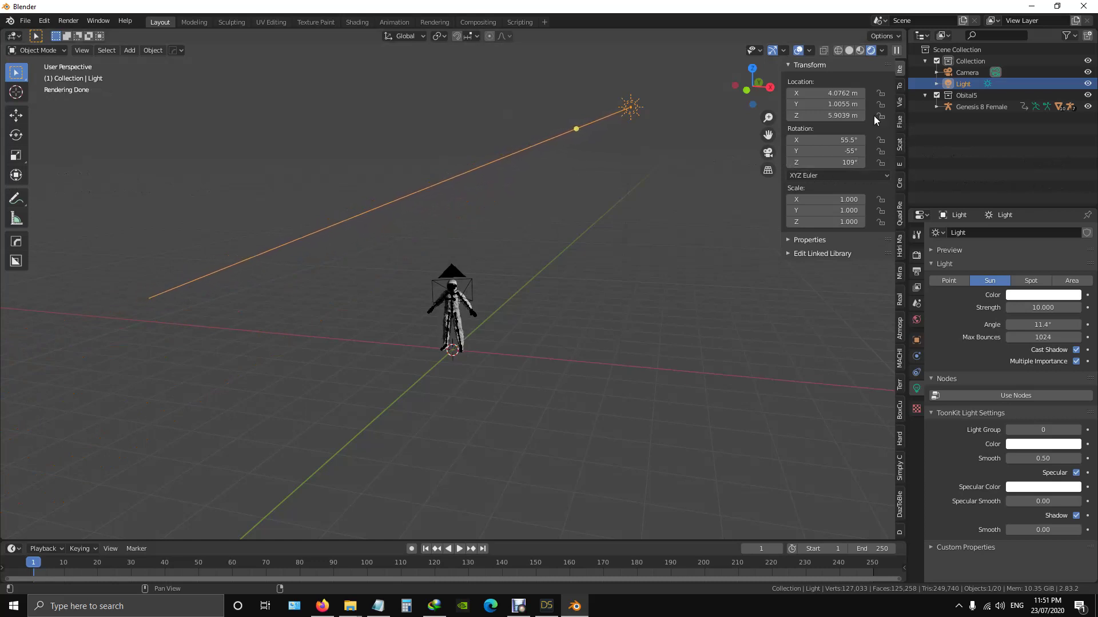
- Return to the camera view and set the Cycles render samples to 500
left_click(769, 154)
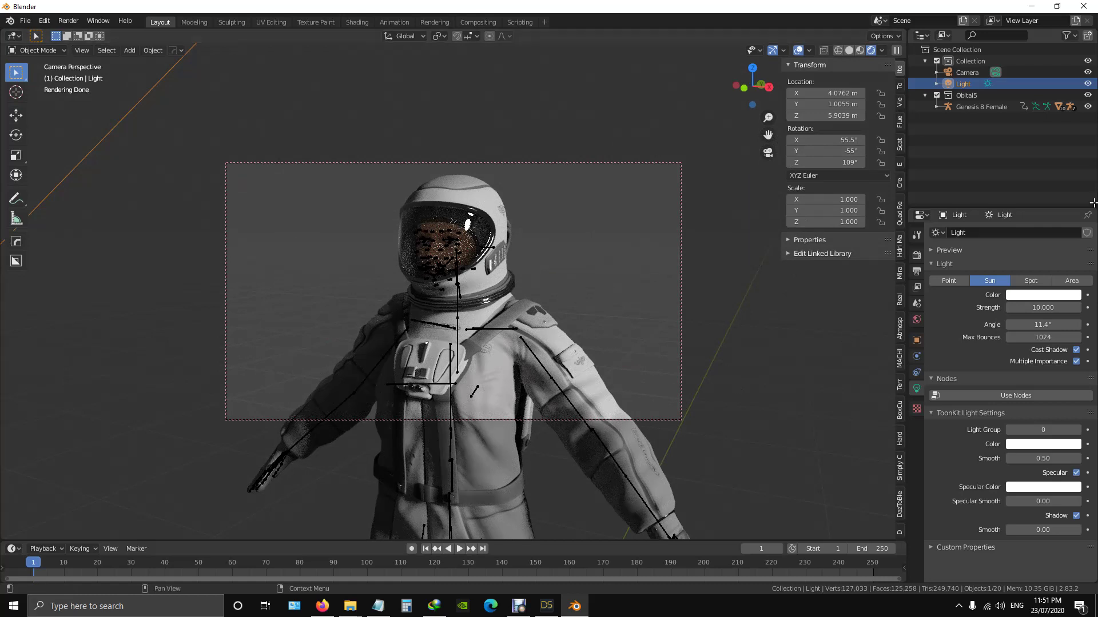
left_click(917, 255)
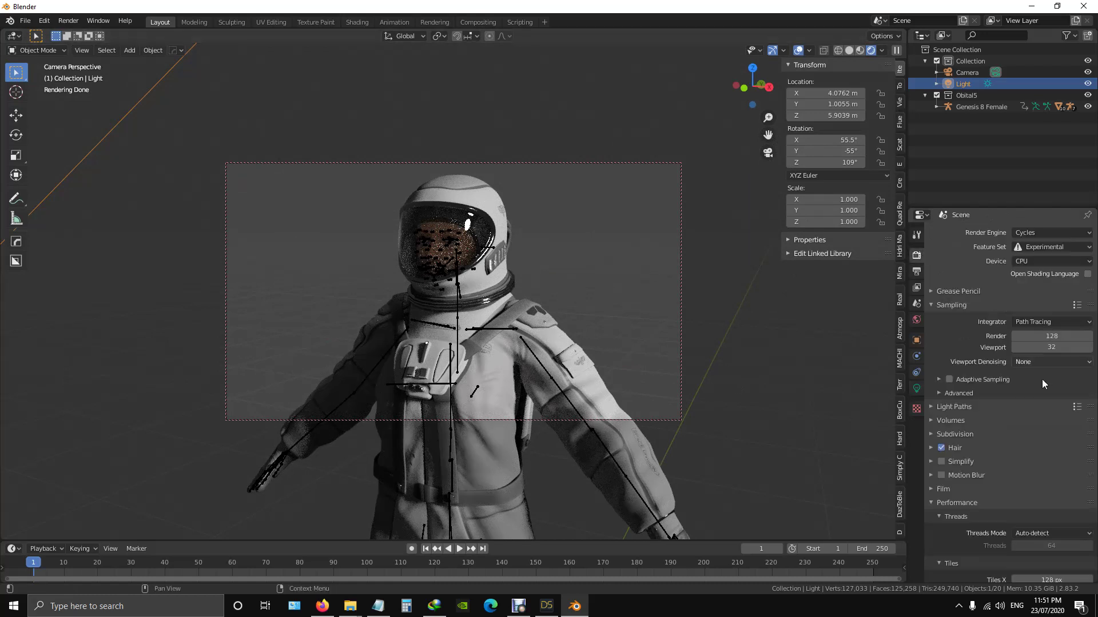
left_click(1052, 336)
type("500")
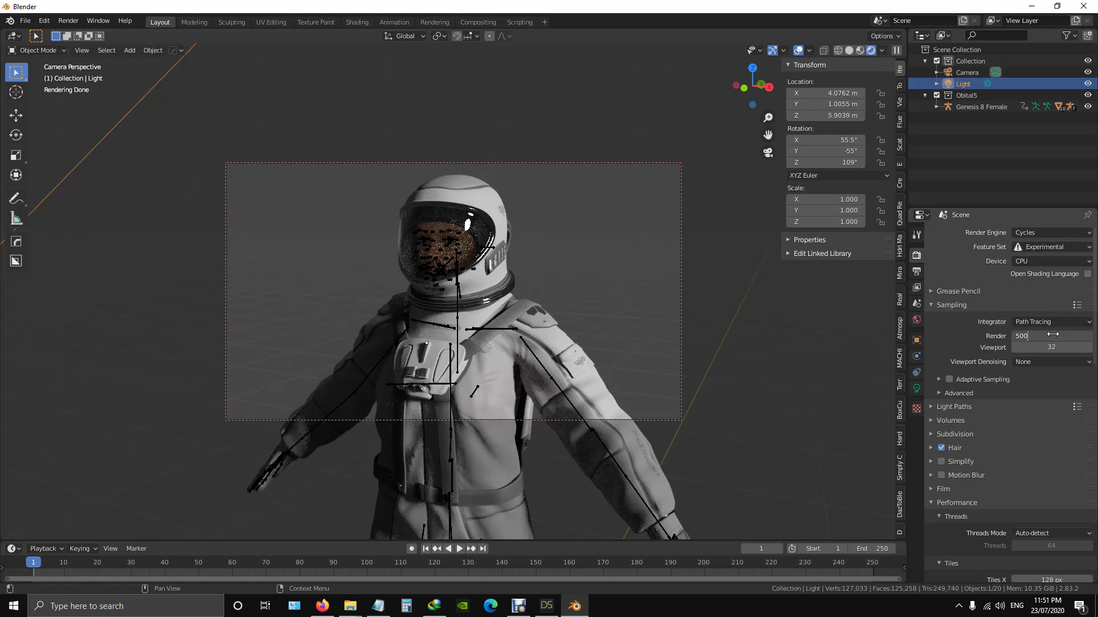
key("Return")
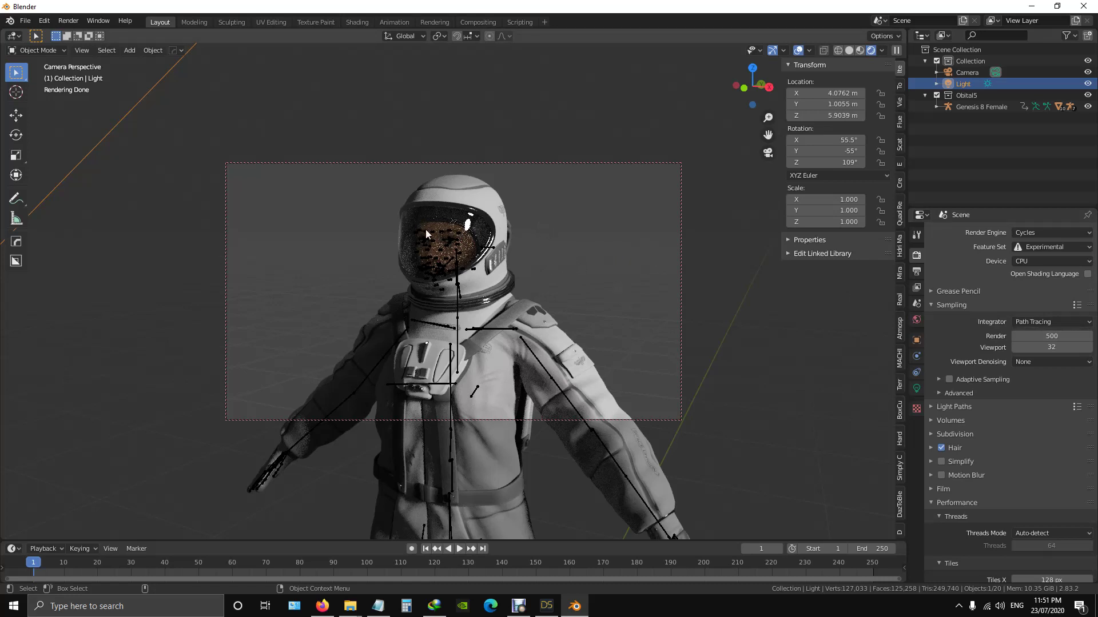
- Deselect the light and render the still image from the camera
left_click(567, 252)
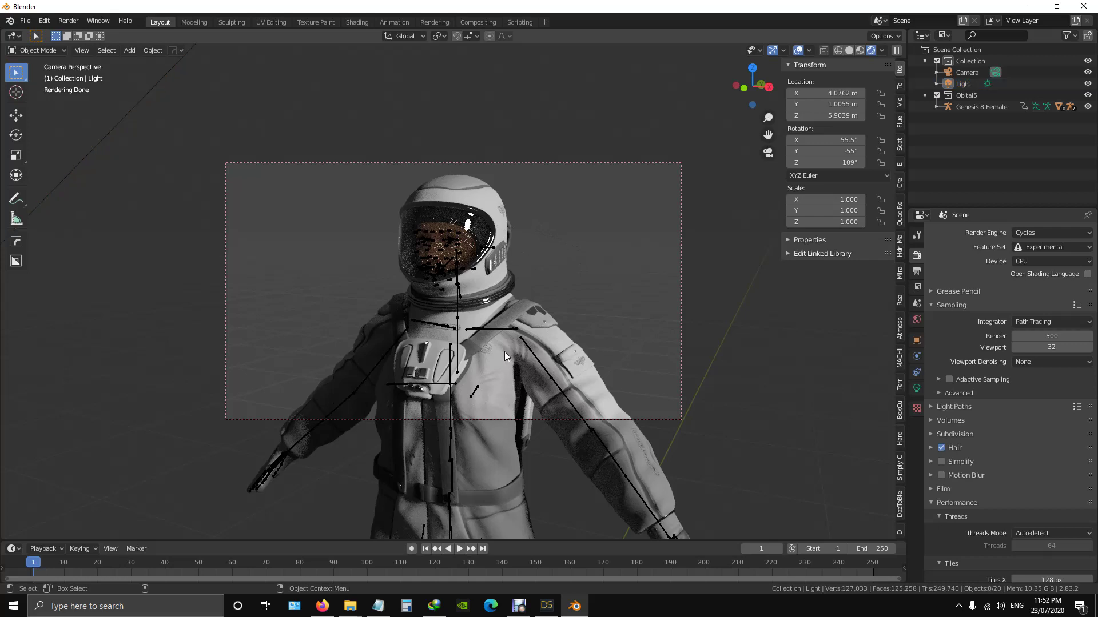
scroll(504, 352, "up", 1)
scroll(504, 352, "down", 1)
key("F12")
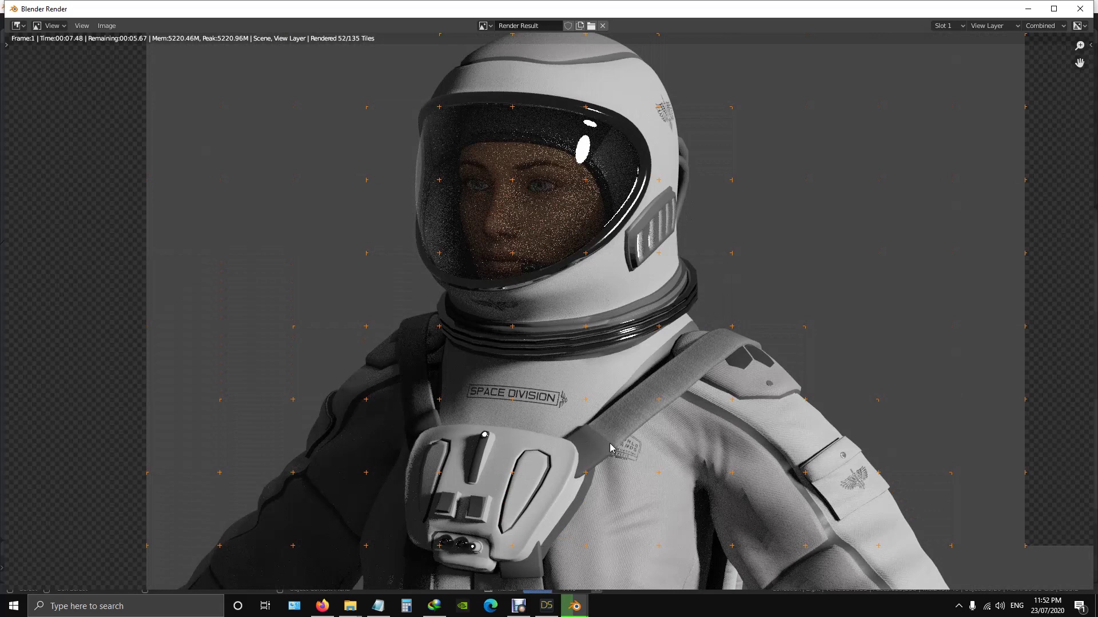
- Inspect the astronaut's face, visor and suit in the rendered image, and close the render window
scroll(609, 445, "down", 2)
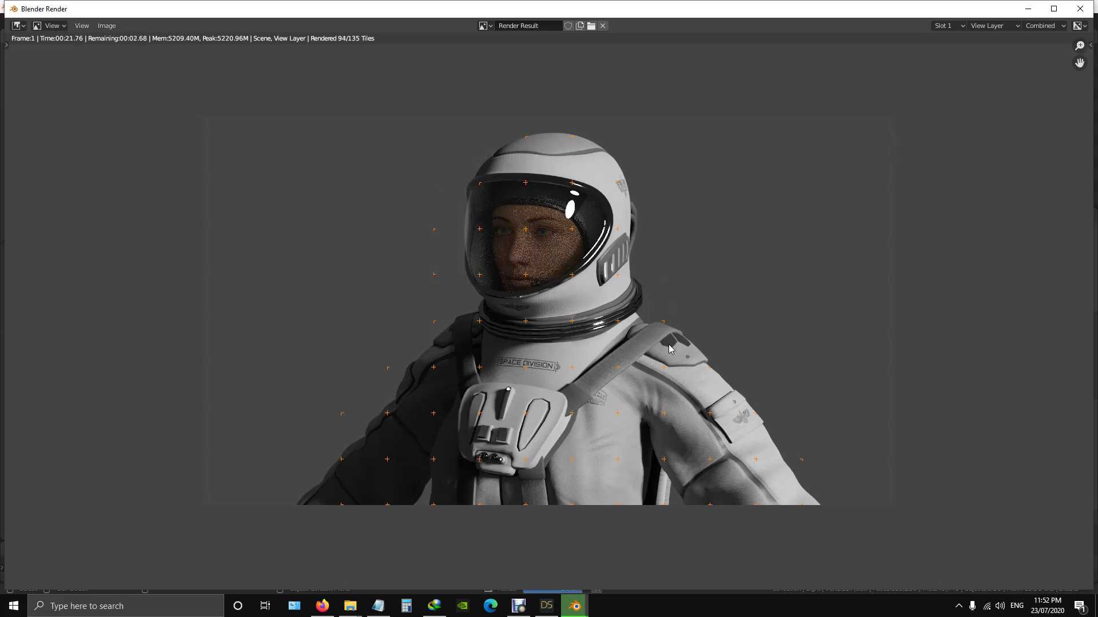
scroll(623, 227, "down", 1)
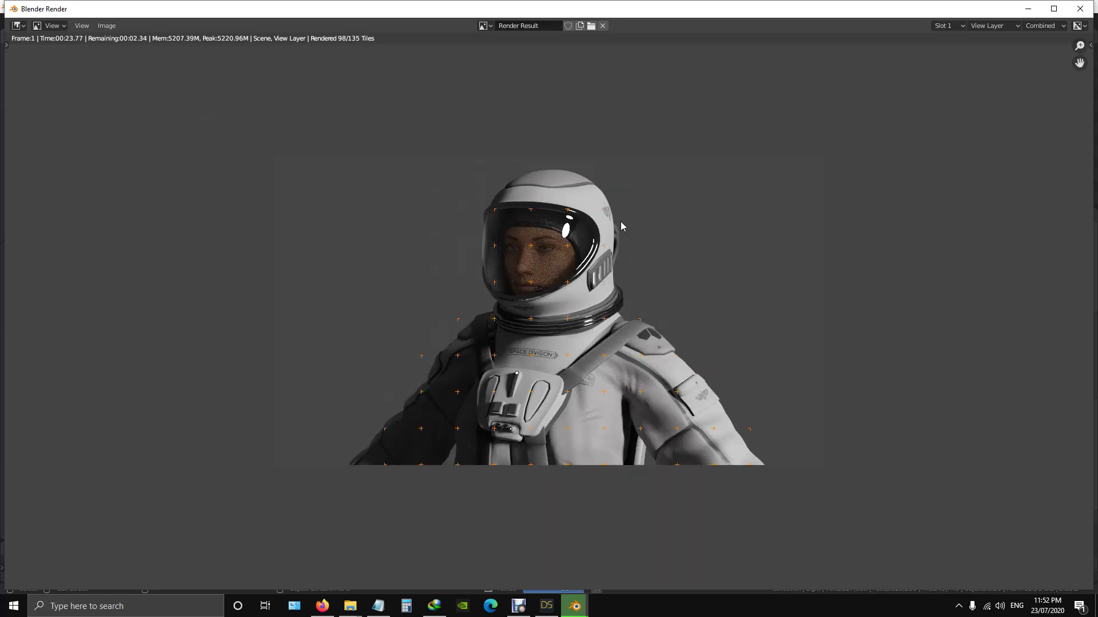
scroll(623, 227, "up", 1)
scroll(623, 227, "down", 1)
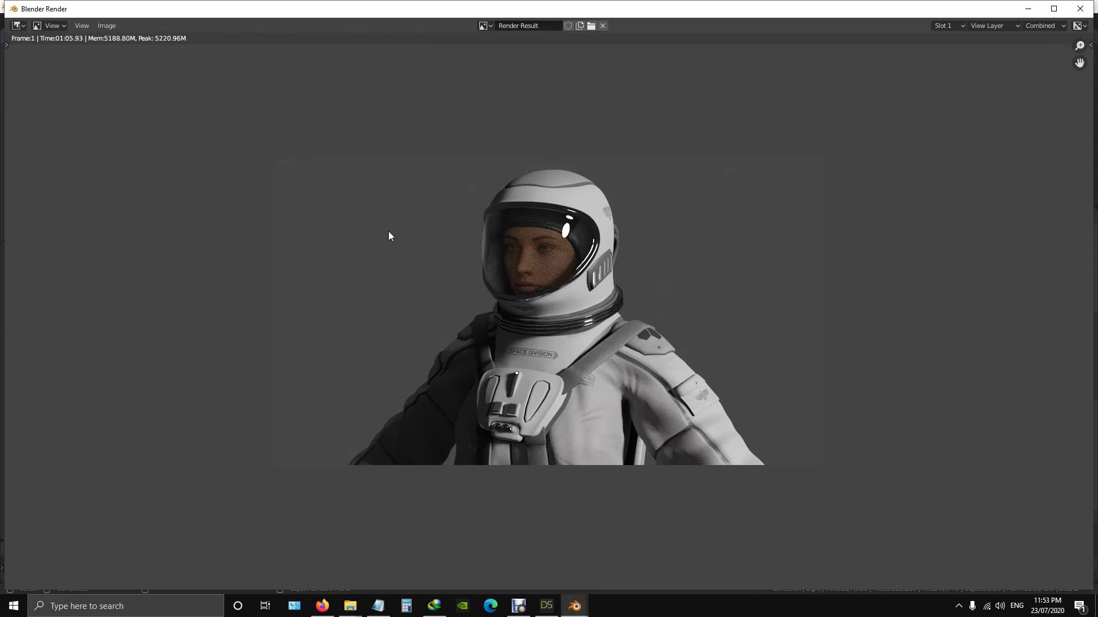
left_click(1080, 8)
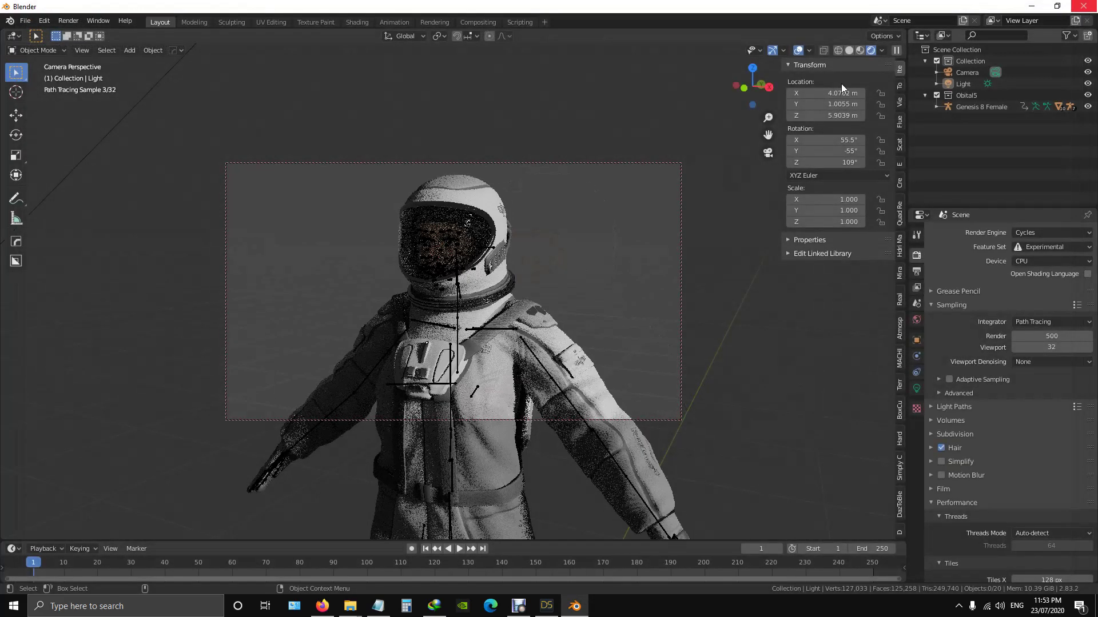